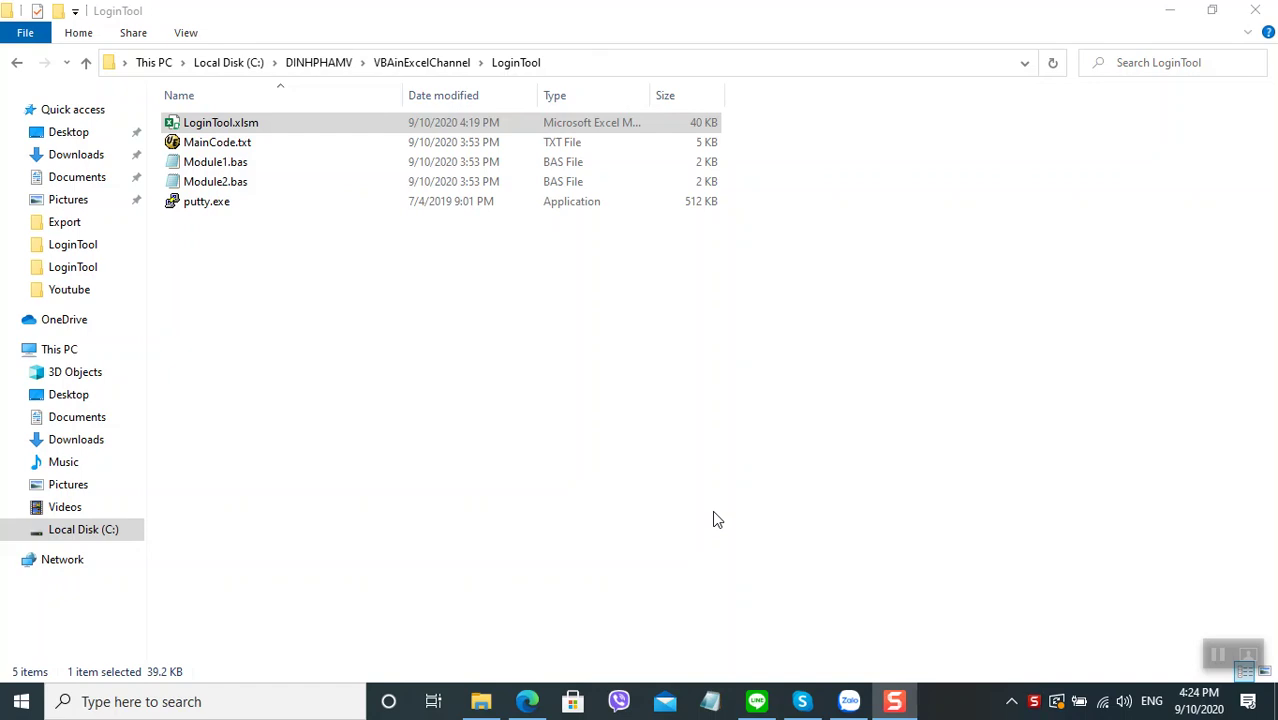
- Open the LoginTool.xlsm workbook and maximize the Excel window
double_click(252, 123)
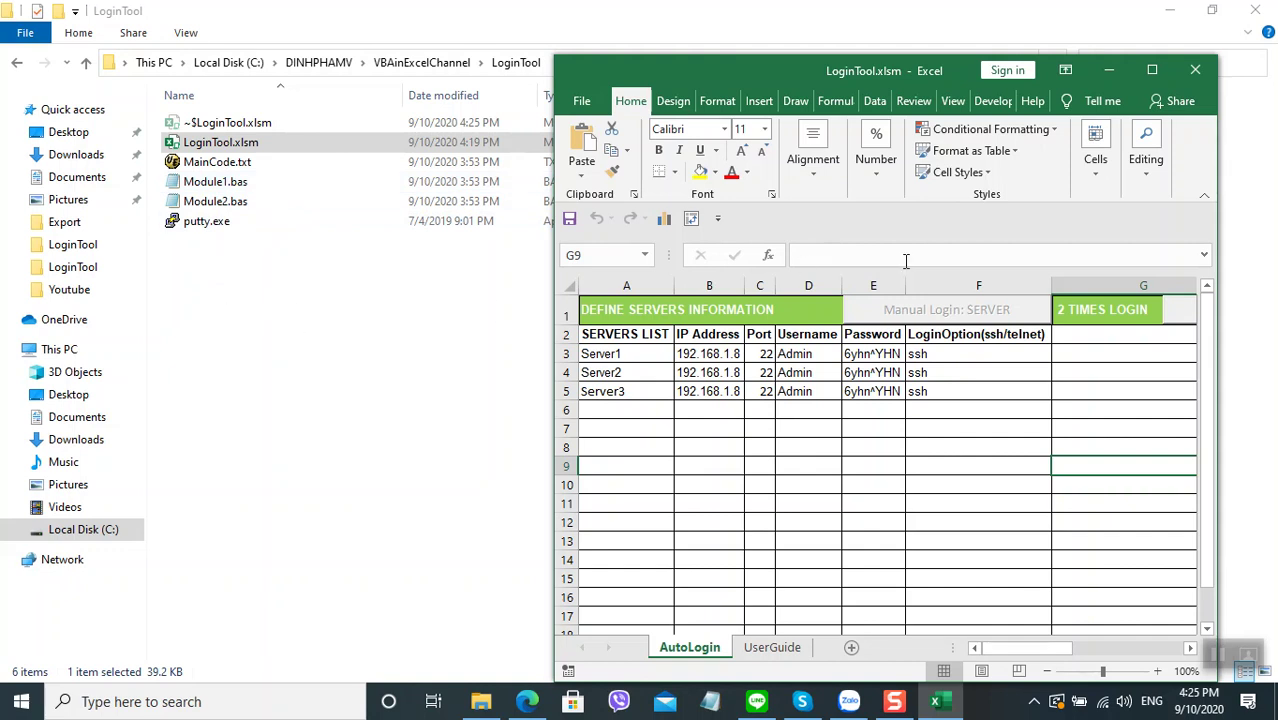
left_click(1152, 70)
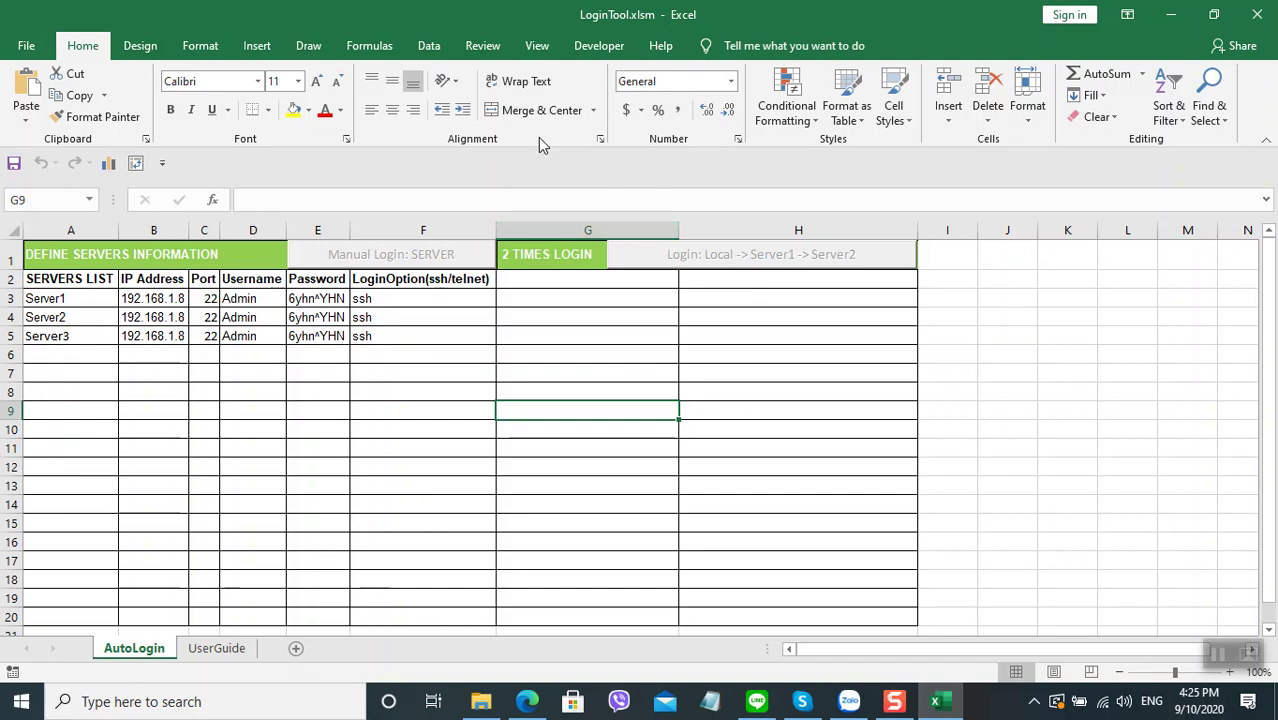
- Switch to the UserGuide sheet and point out the Your PC and Remote Server boxes in both cases
left_click(217, 648)
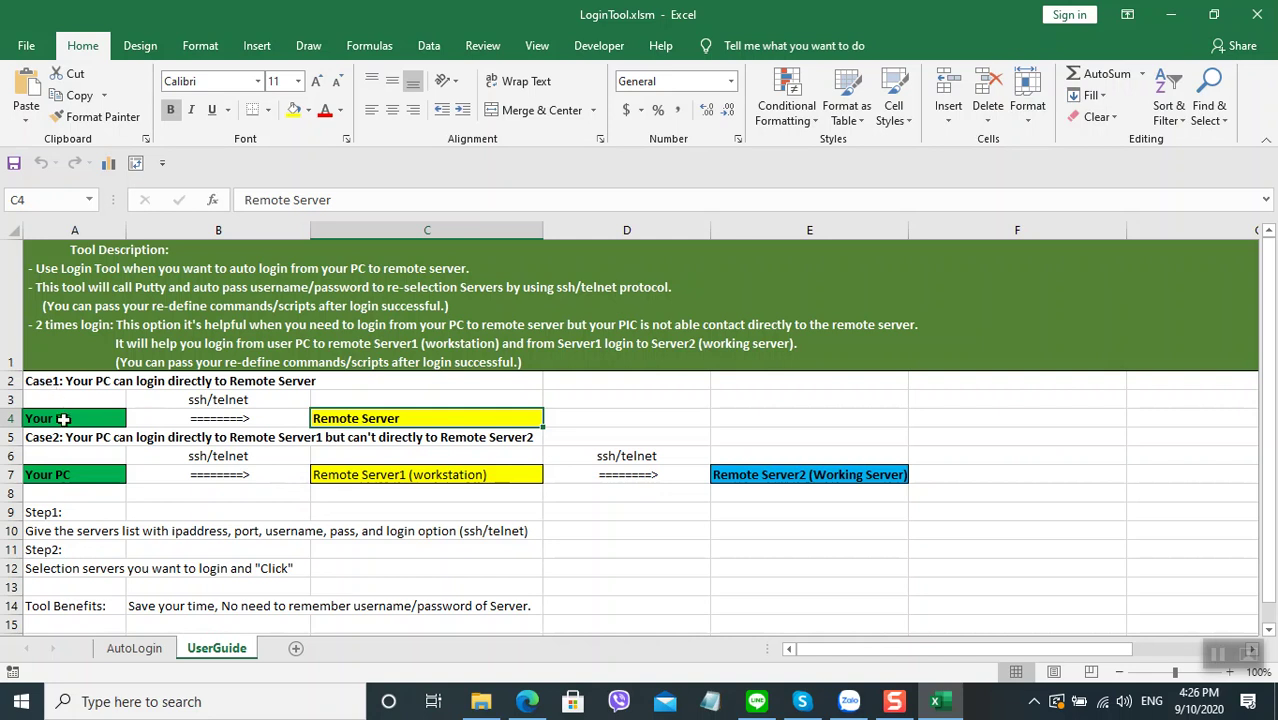
left_click(63, 419)
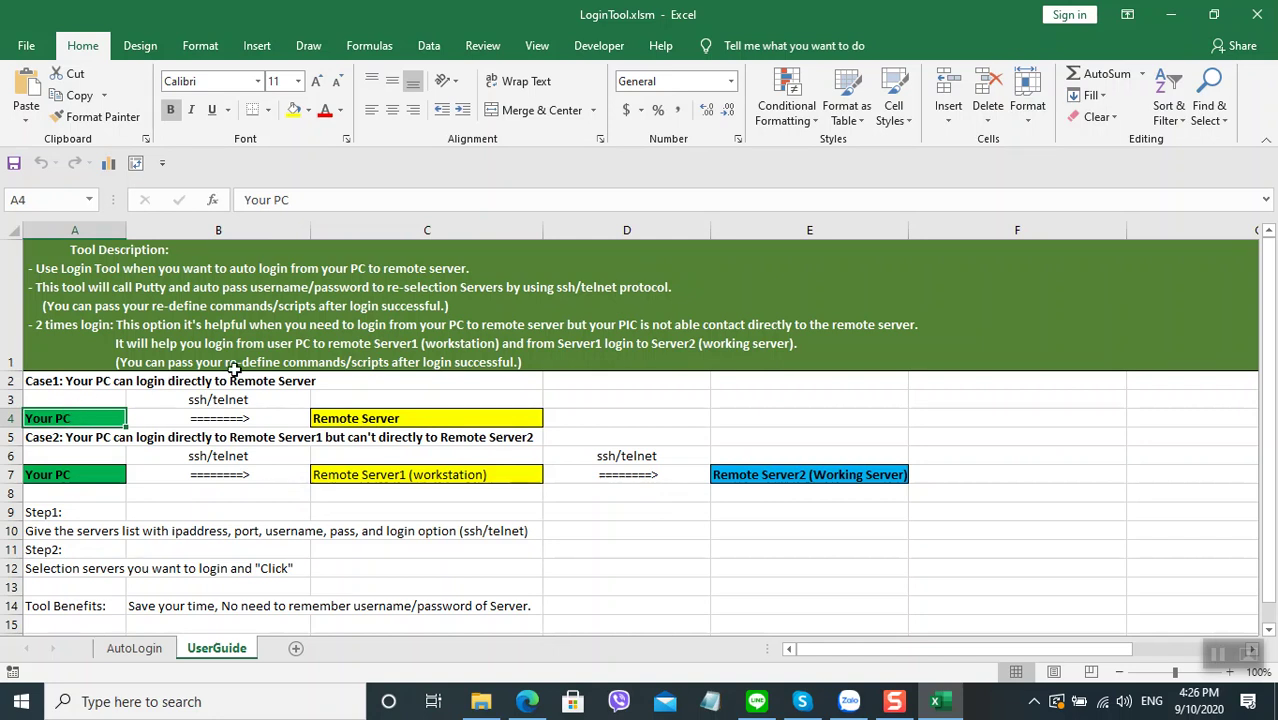
left_click(397, 420)
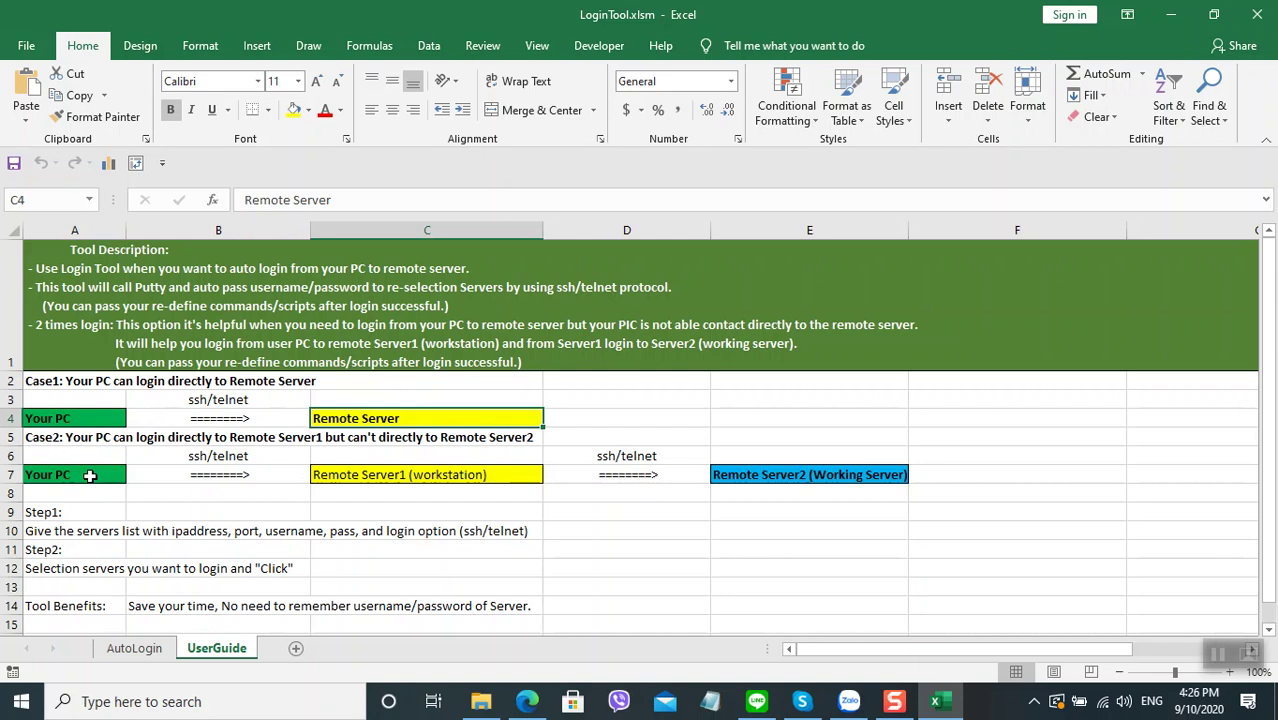
left_click(89, 476)
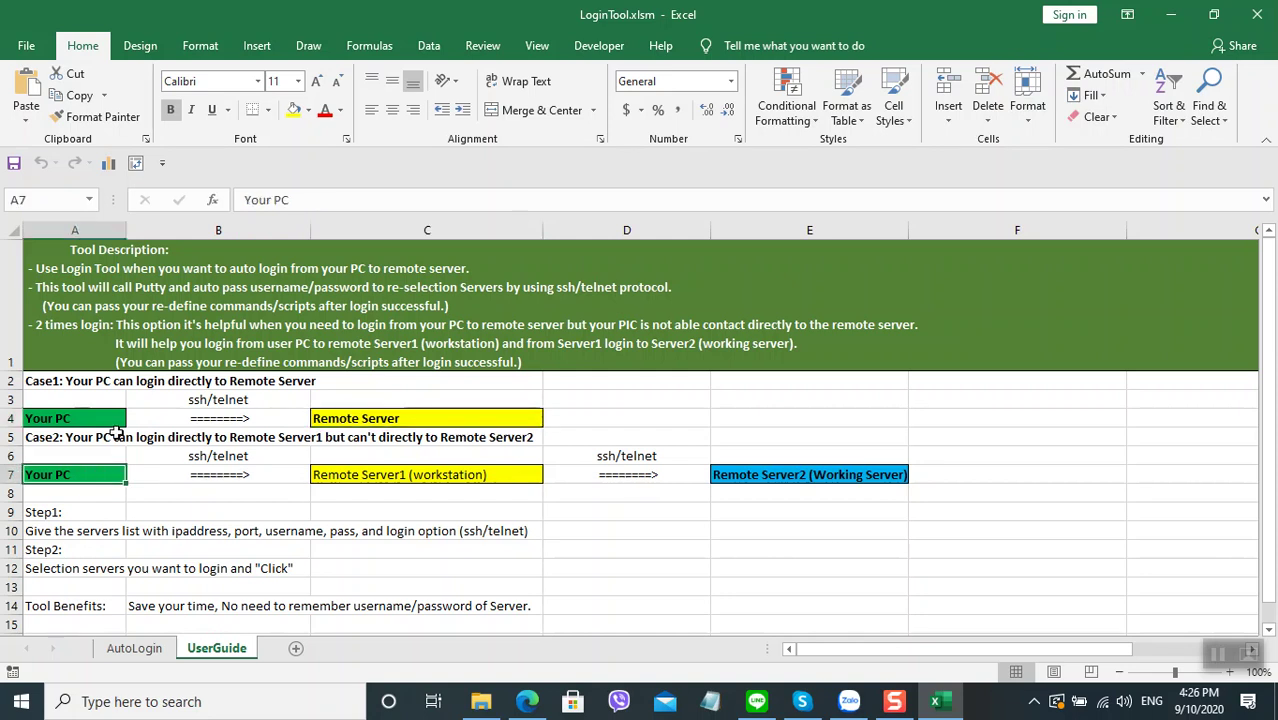
left_click(448, 477)
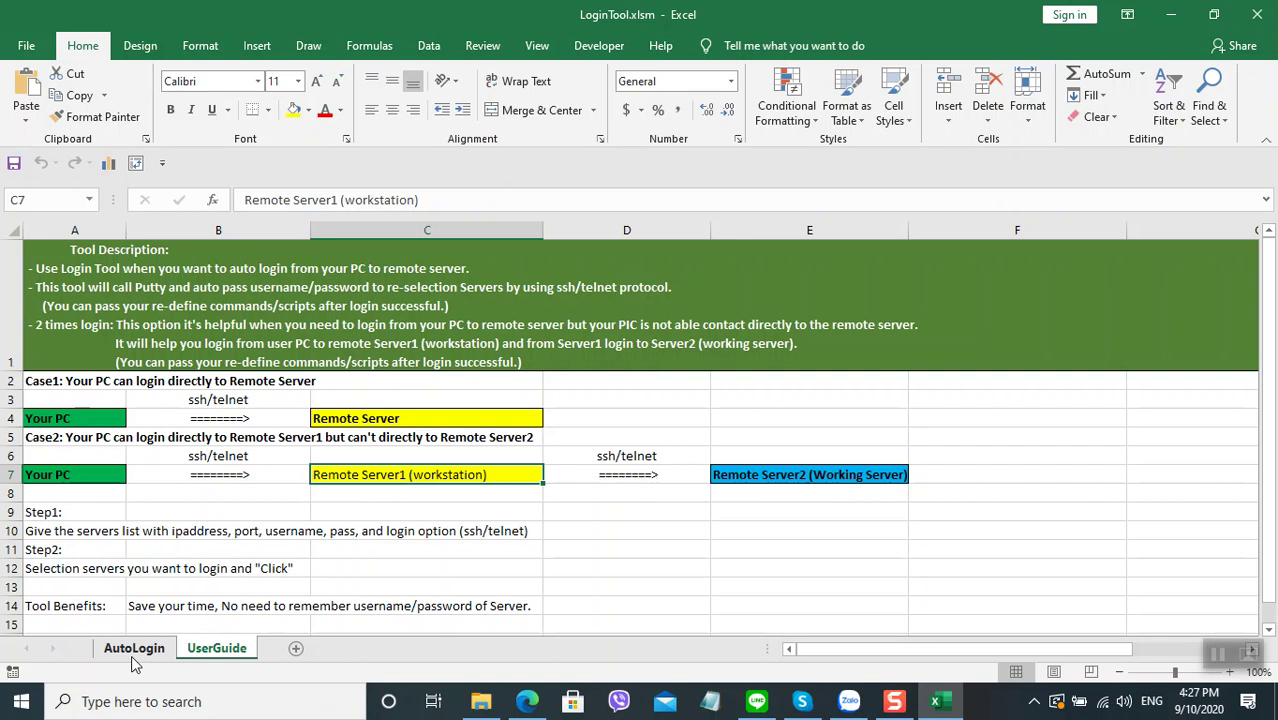
- Return to the AutoLogin sheet and start editing Server1's login option in cell F3
left_click(132, 654)
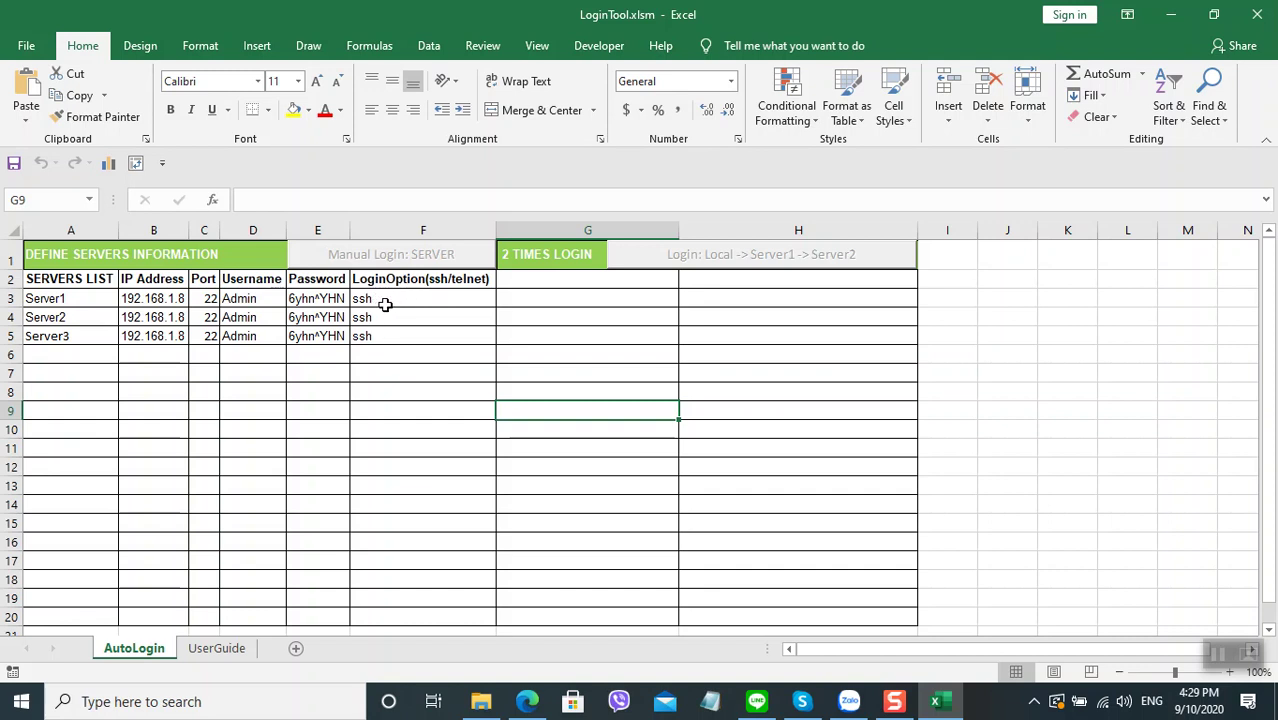
double_click(397, 298)
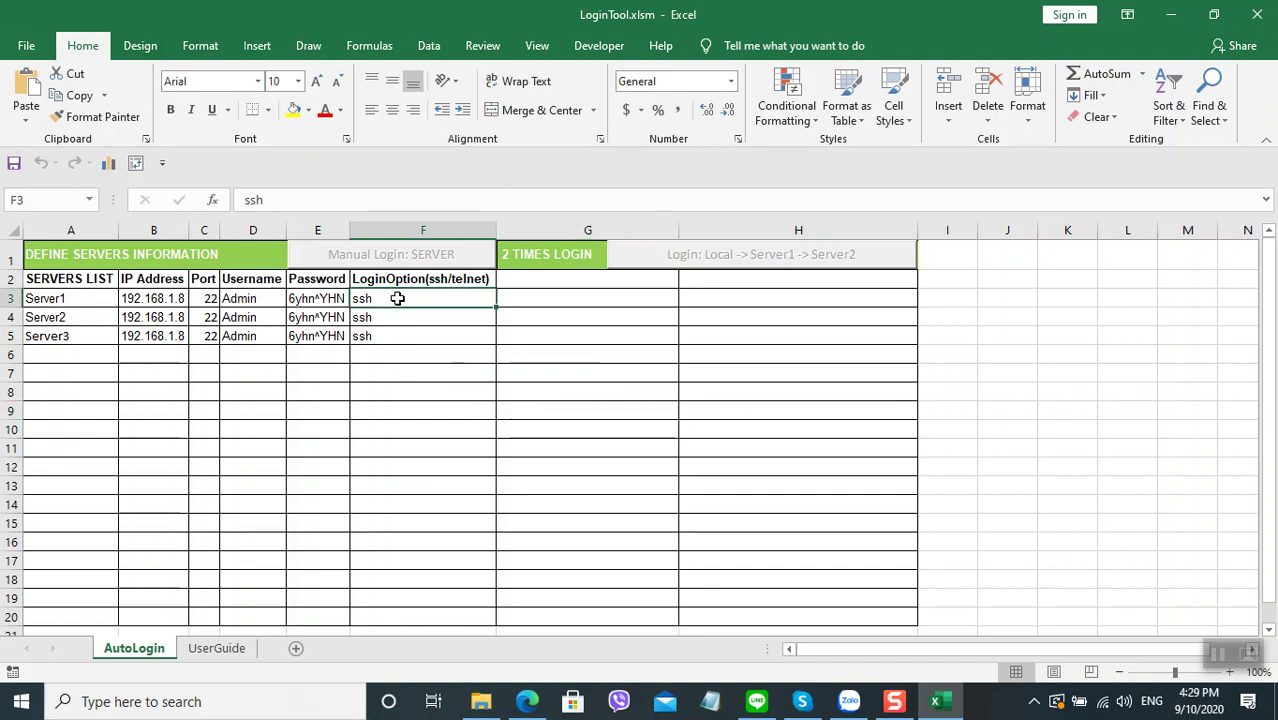
key("BackSpace")
key("BackSpace")
key("BackSpace")
type("ssh")
key("BackSpace")
key("BackSpace")
key("BackSpace")
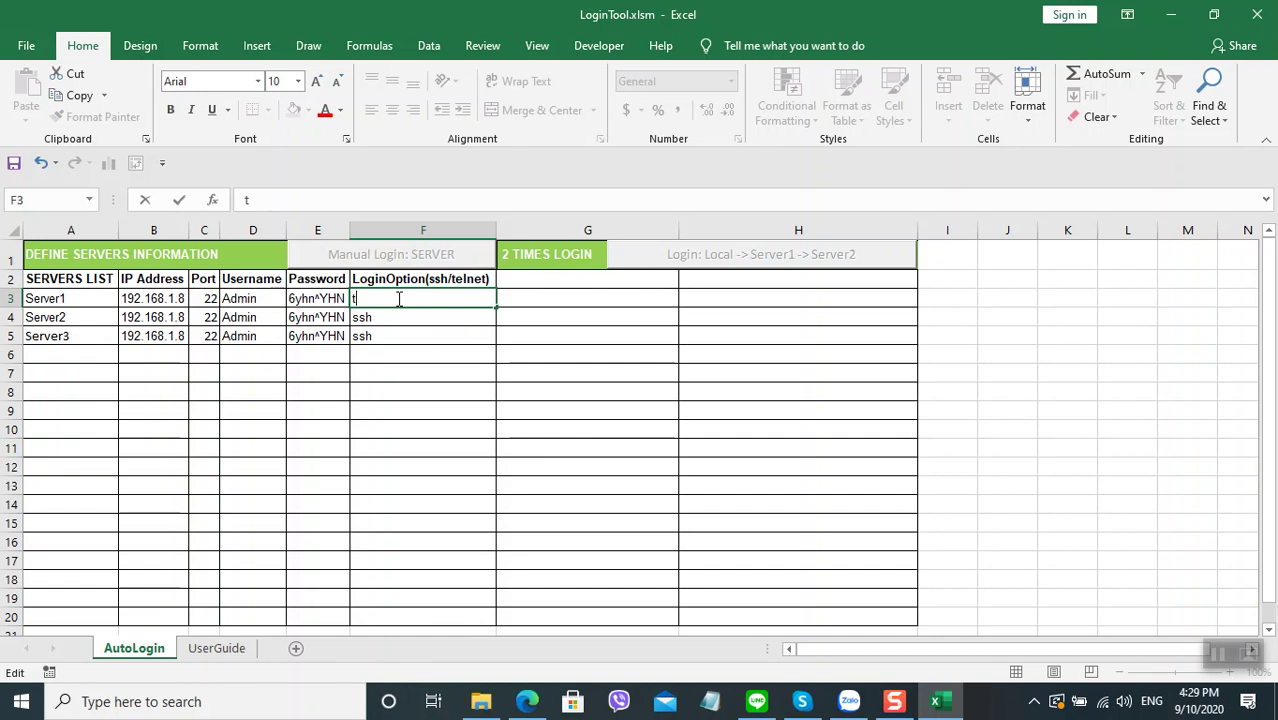
type("net")
key("BackSpace")
key("BackSpace")
key("BackSpace")
type("s")
key("Return")
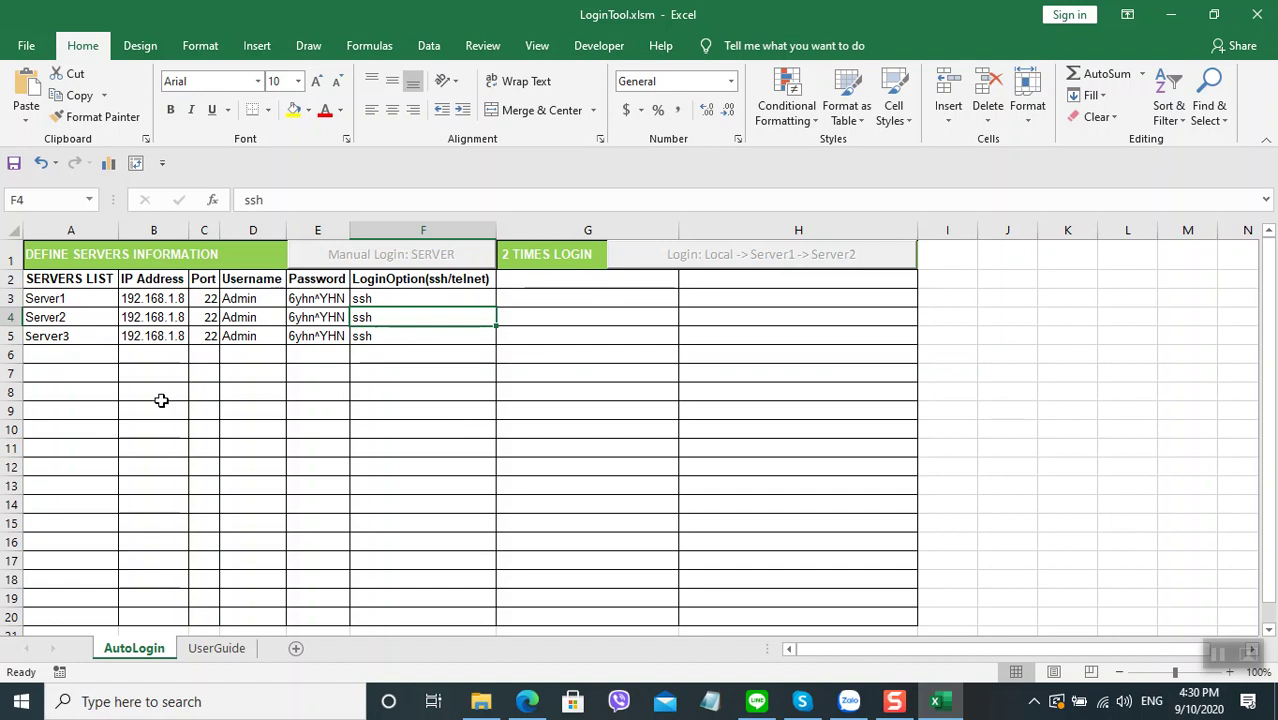
left_click(75, 318)
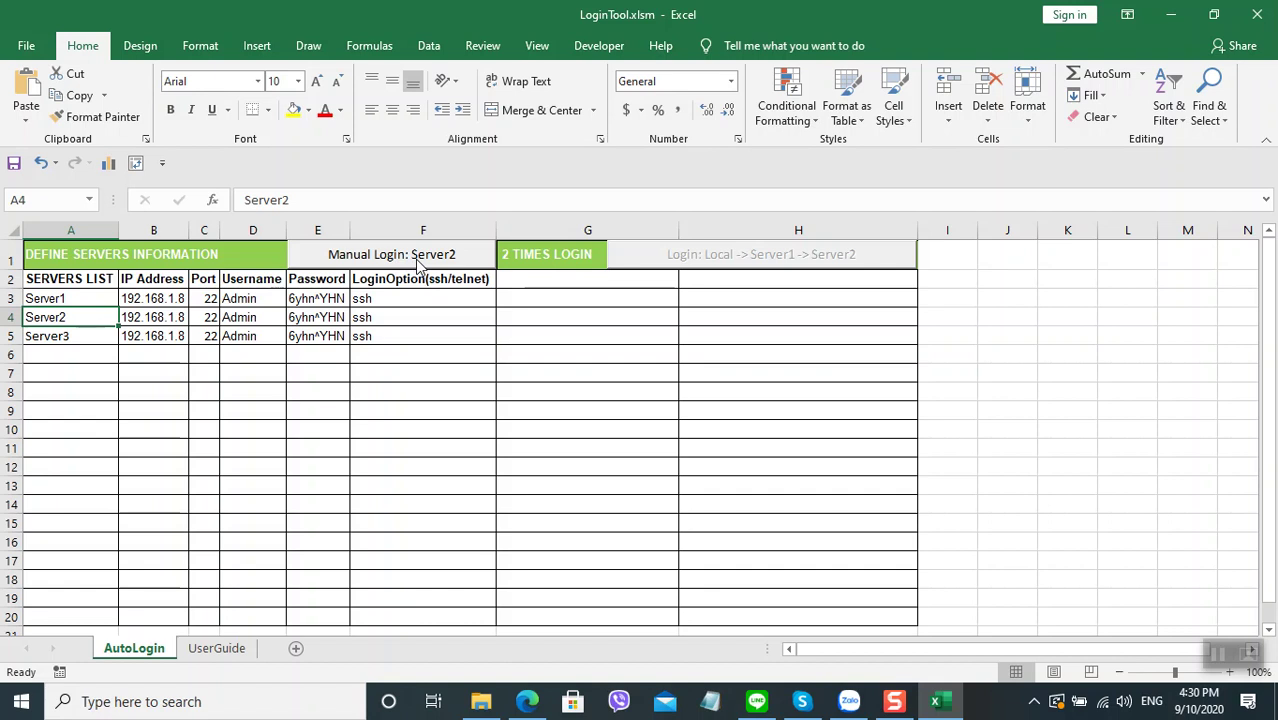
- Run the Server2 manual login, list its directory with dir, exit, then choose Server3
left_click(418, 259)
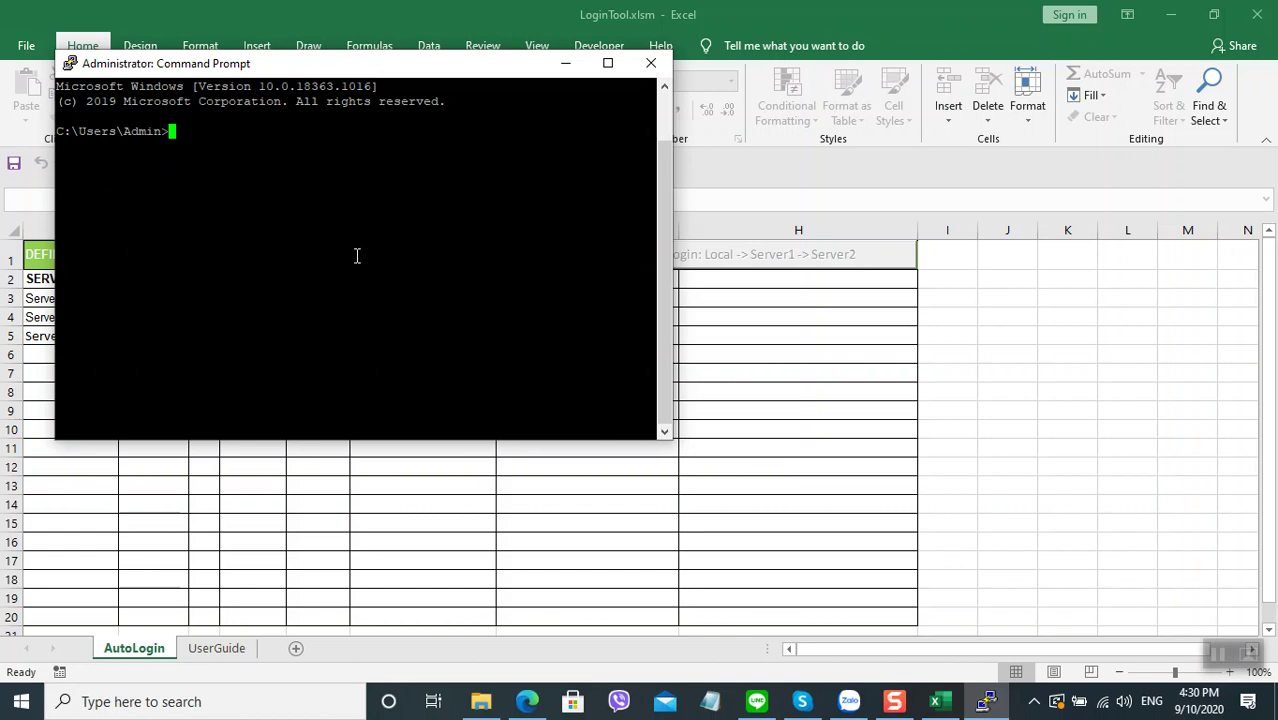
type("dir")
key("Return")
type("exit")
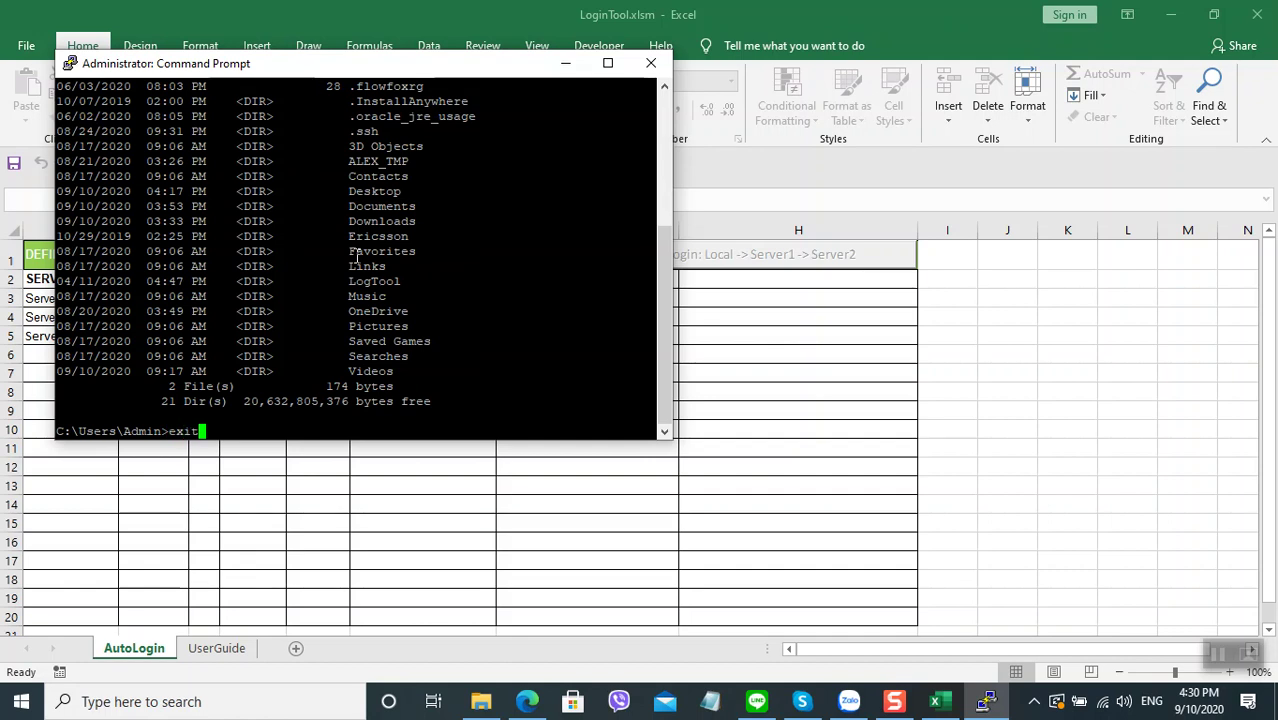
key("Return")
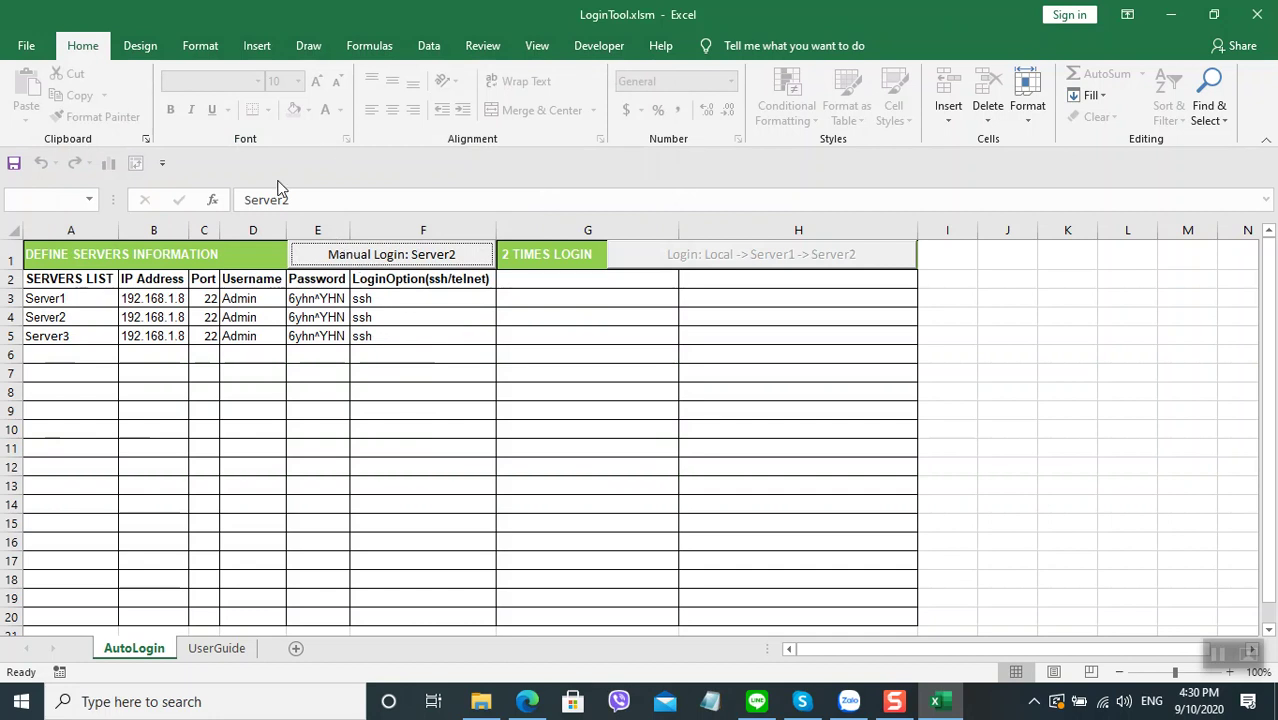
left_click(60, 334)
- Launch manual logins to Server3 and Server1 and arrange both consoles so both show
left_click(392, 256)
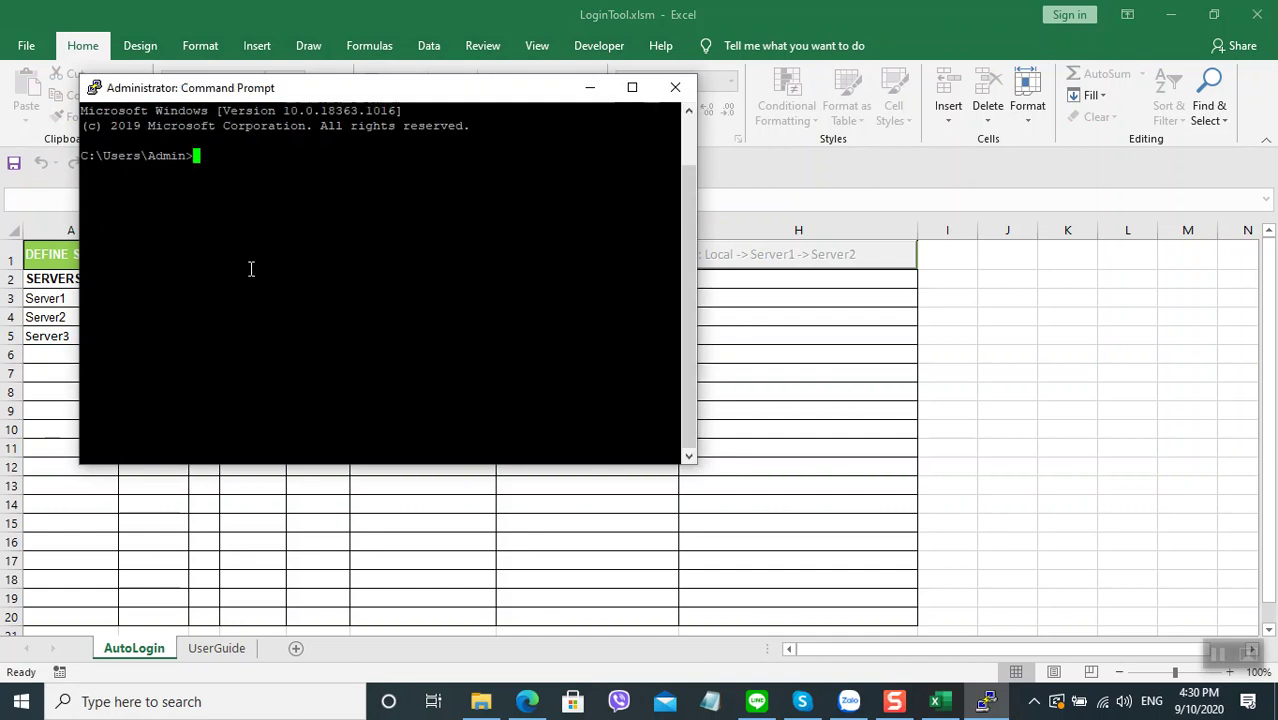
left_click_drag(331, 94, 571, 63)
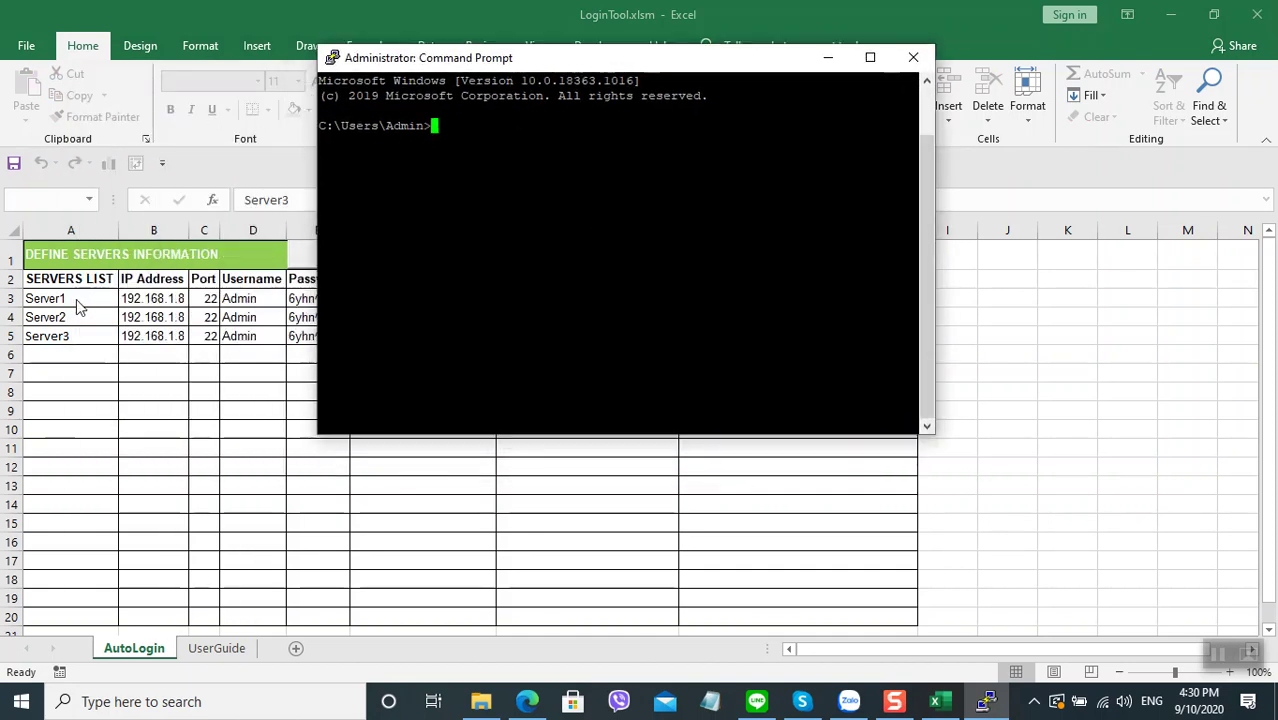
left_click(73, 299)
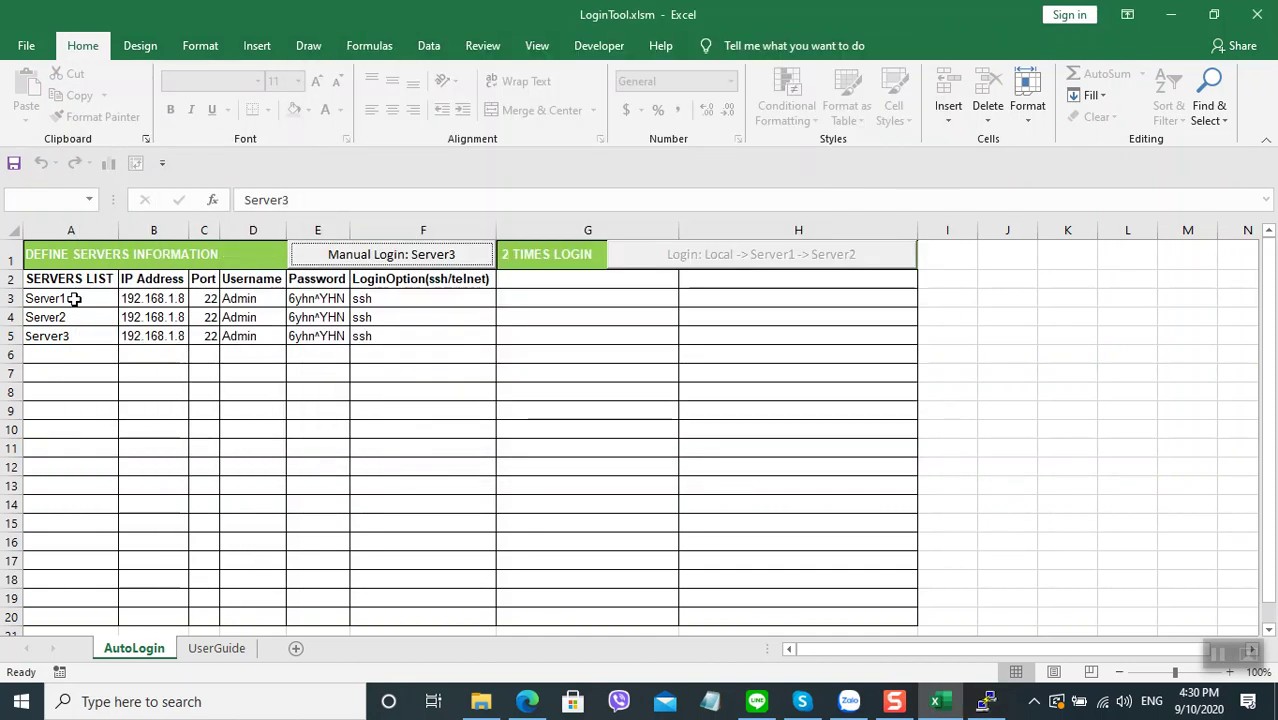
left_click(426, 262)
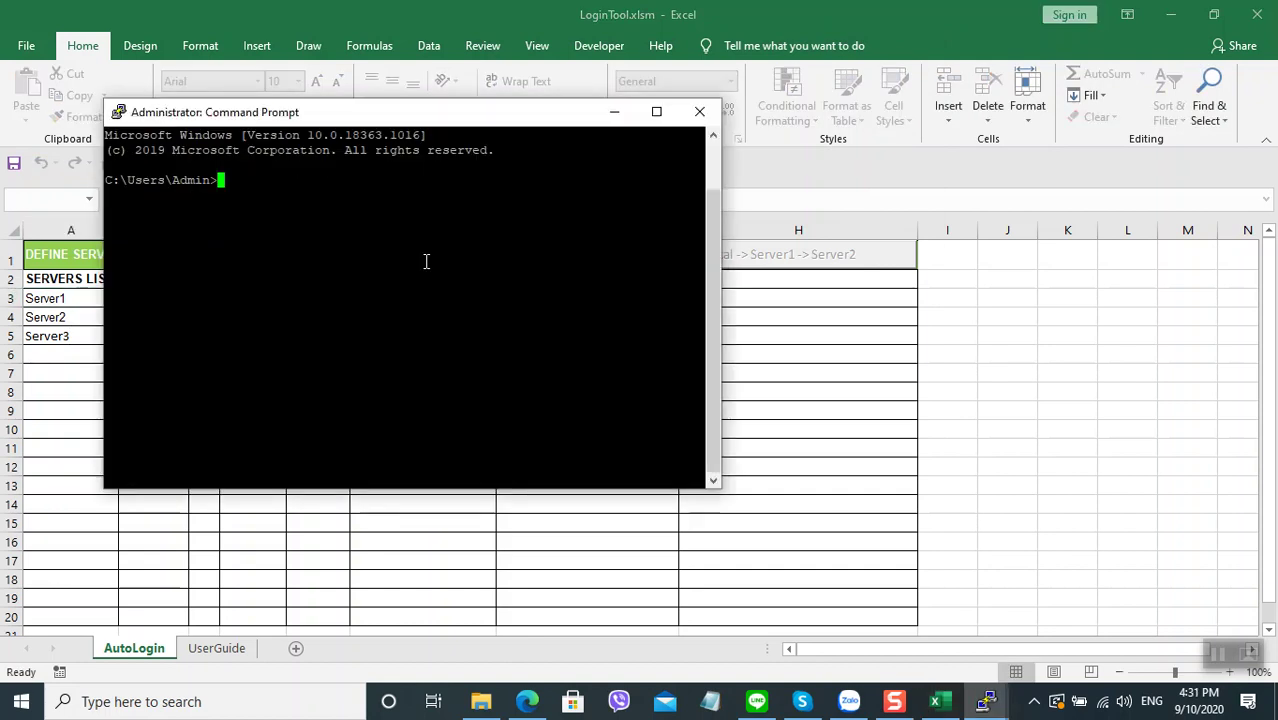
left_click_drag(461, 113, 511, 108)
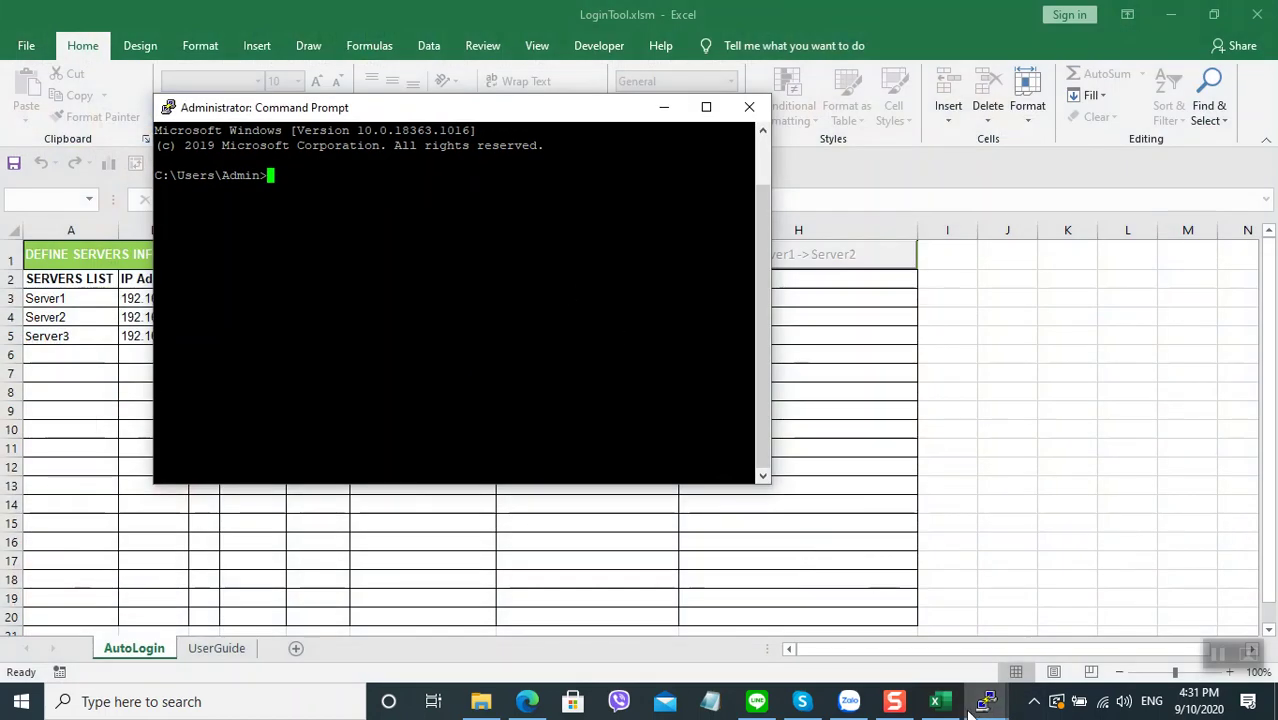
mouse_move(985, 705)
left_click(931, 635)
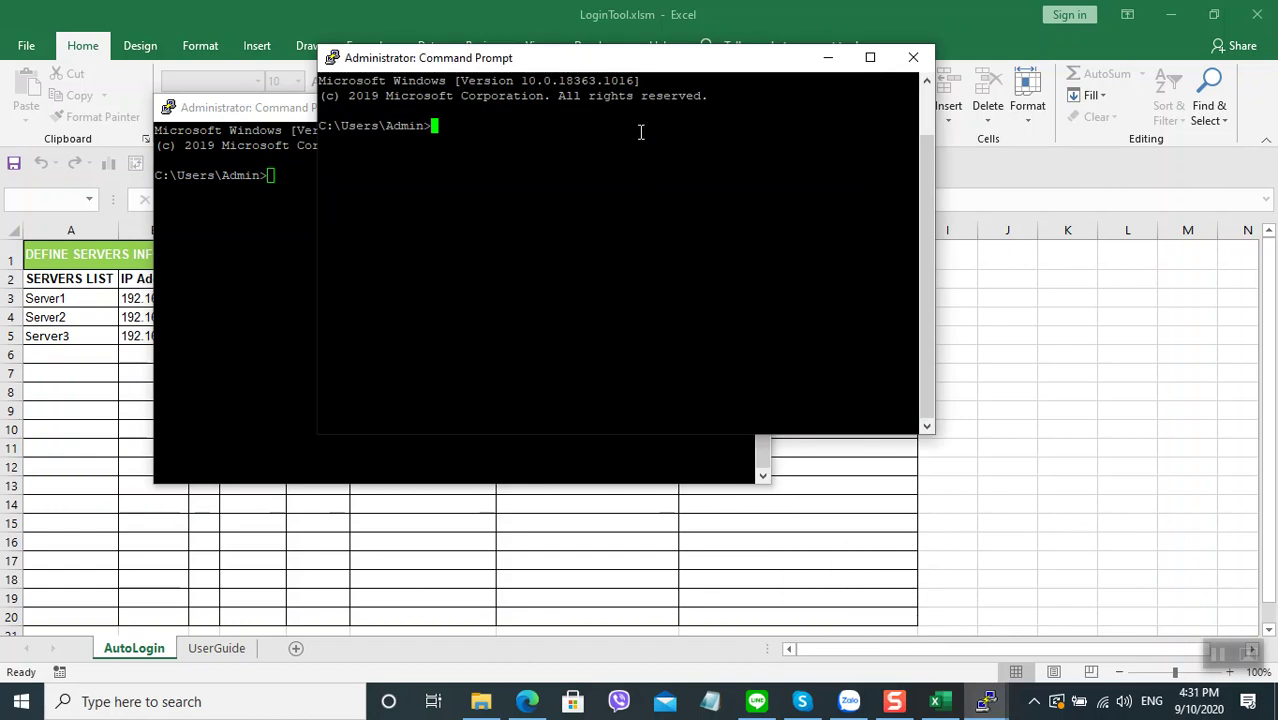
left_click_drag(614, 67, 841, 186)
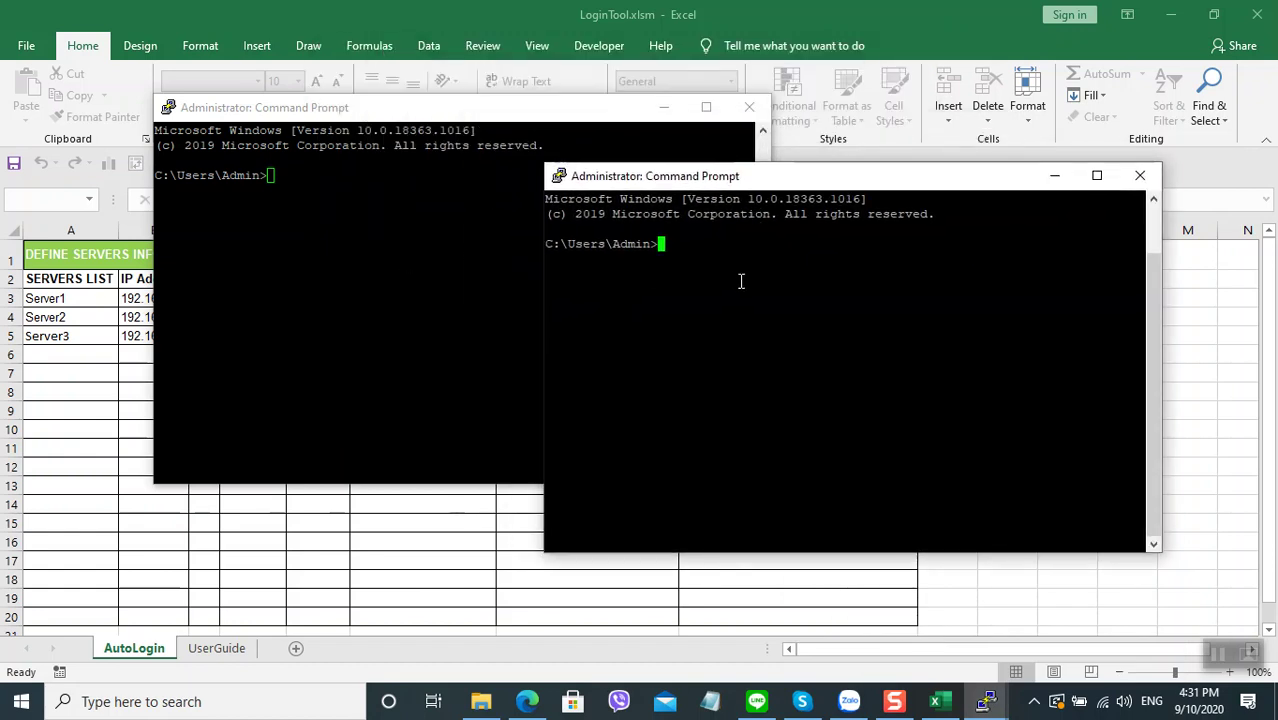
- Run dir in one console and cd .. in the other to reach C:\Users
type("dir")
key("Return")
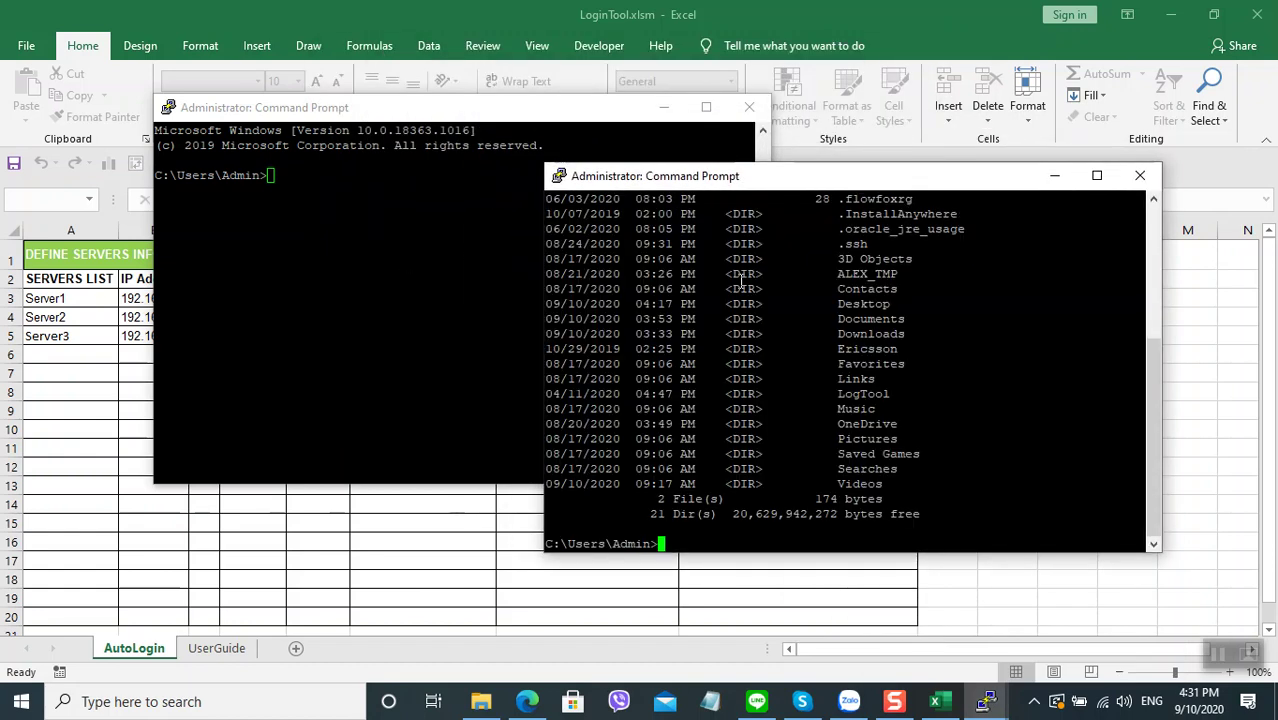
left_click(332, 254)
type("cls")
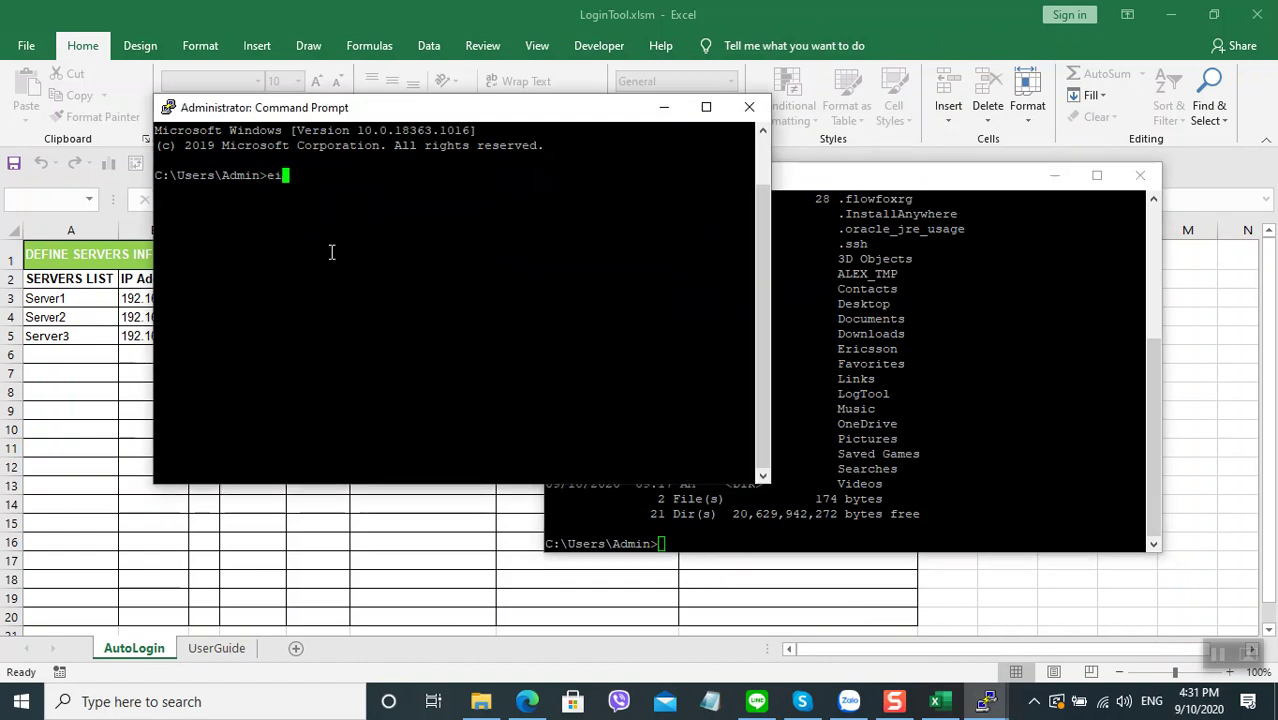
key("BackSpace")
key("BackSpace")
key("BackSpace")
type("d ..")
key("Return")
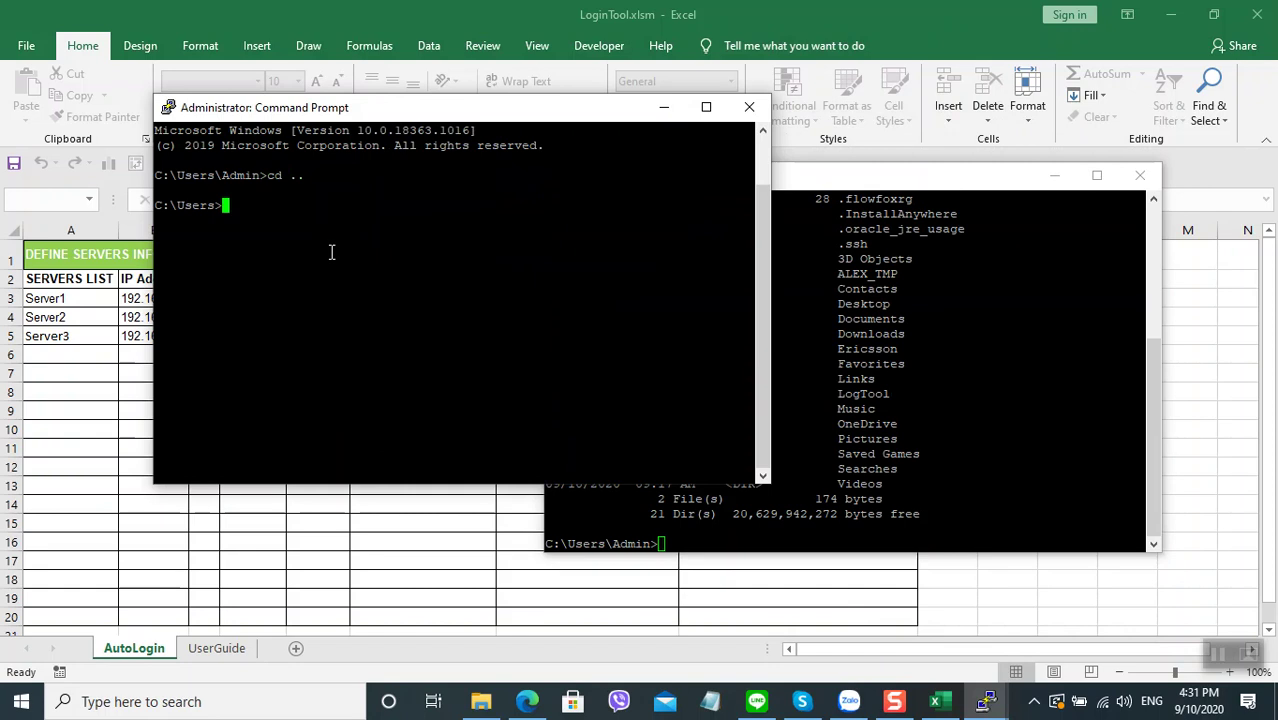
- Close both console windows with exit
type("exit")
key("Return")
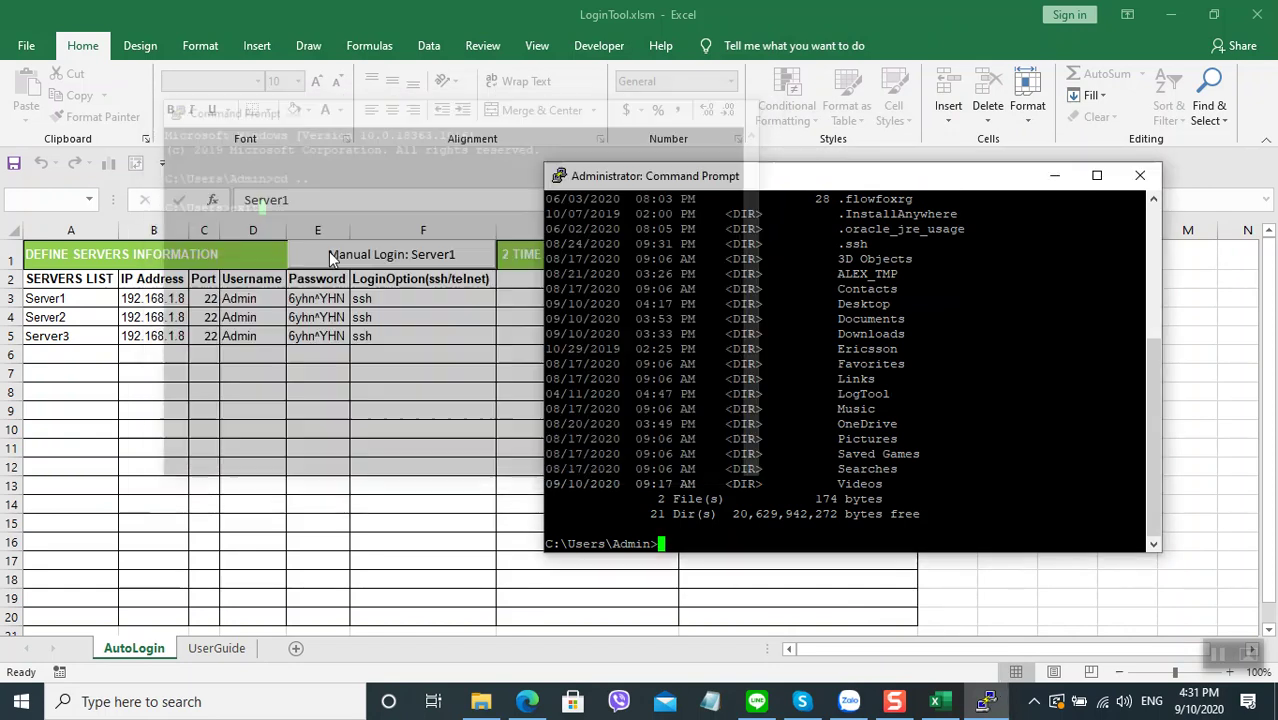
type("exit")
key("Return")
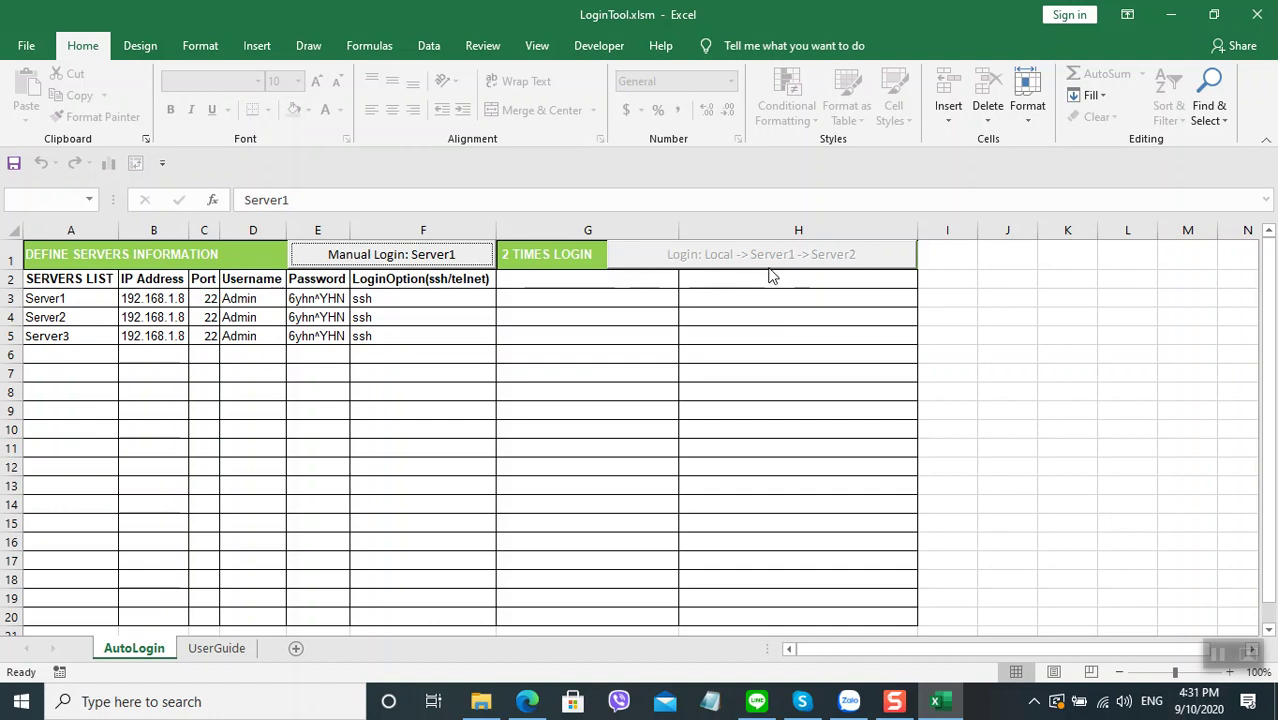
- Choose Server1 from cell G2's dropdown as the first login server, then select H2
left_click(653, 288)
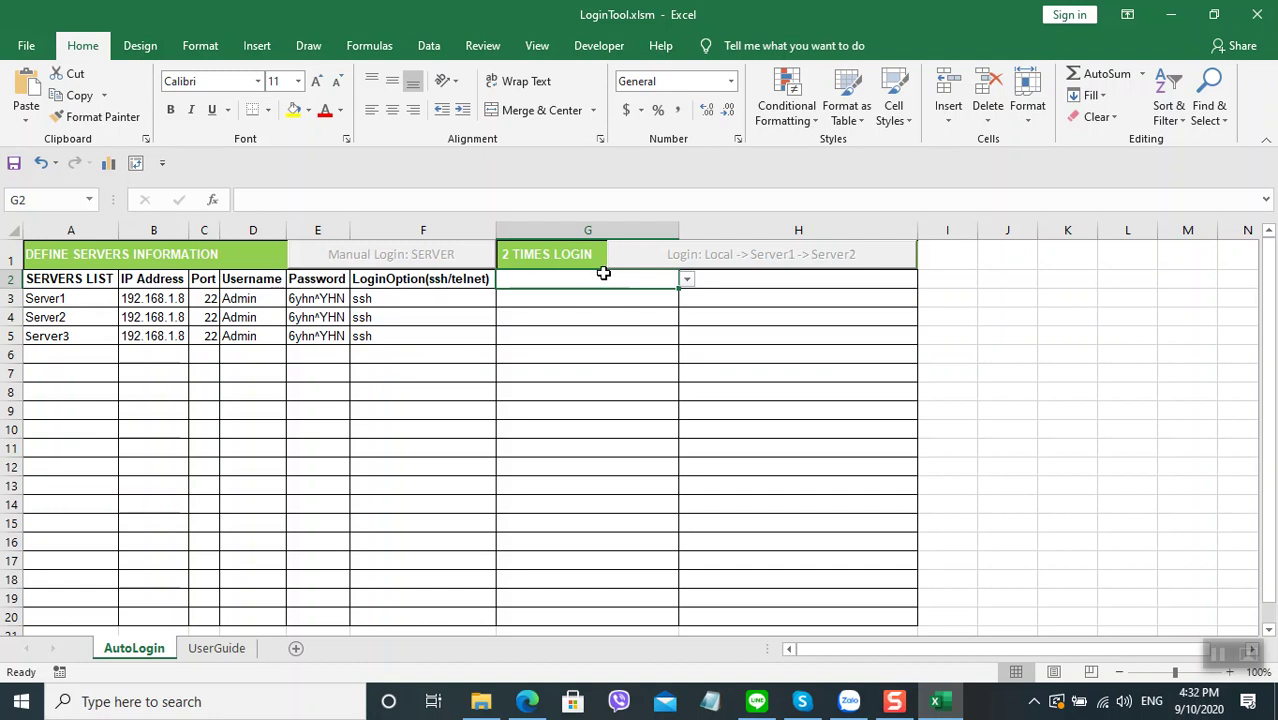
left_click(688, 281)
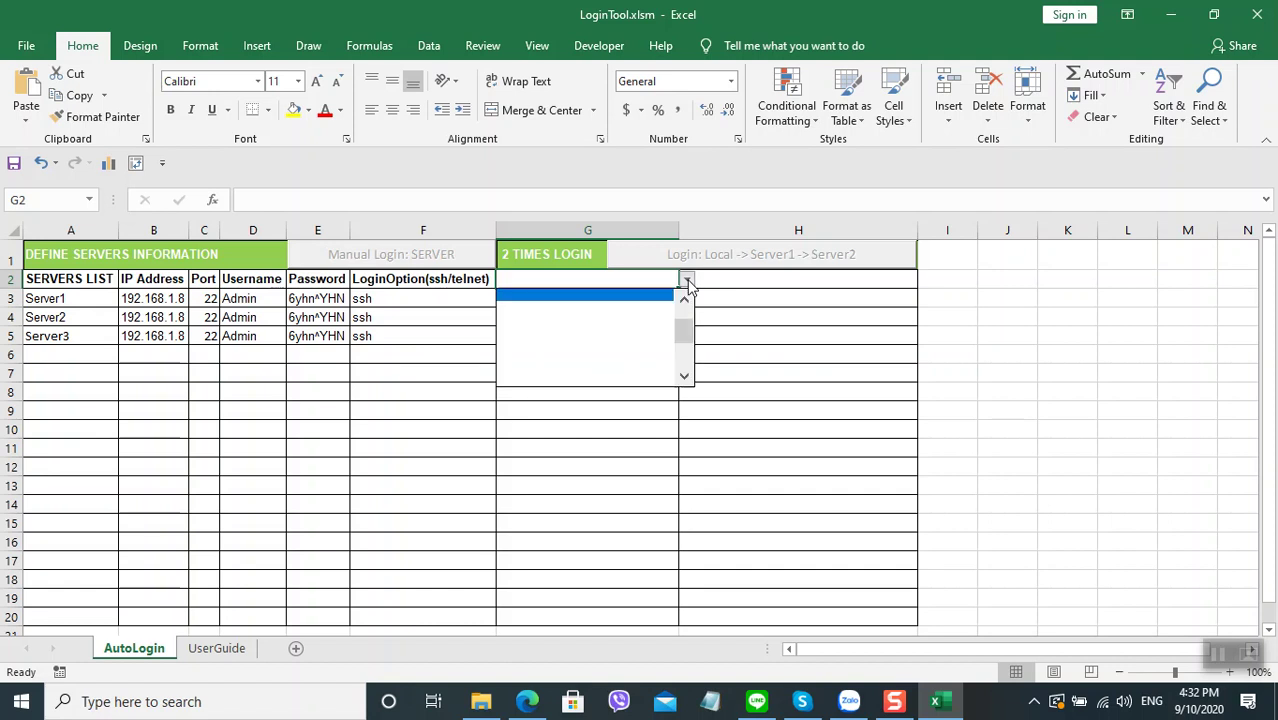
scroll(690, 325, "up", 1)
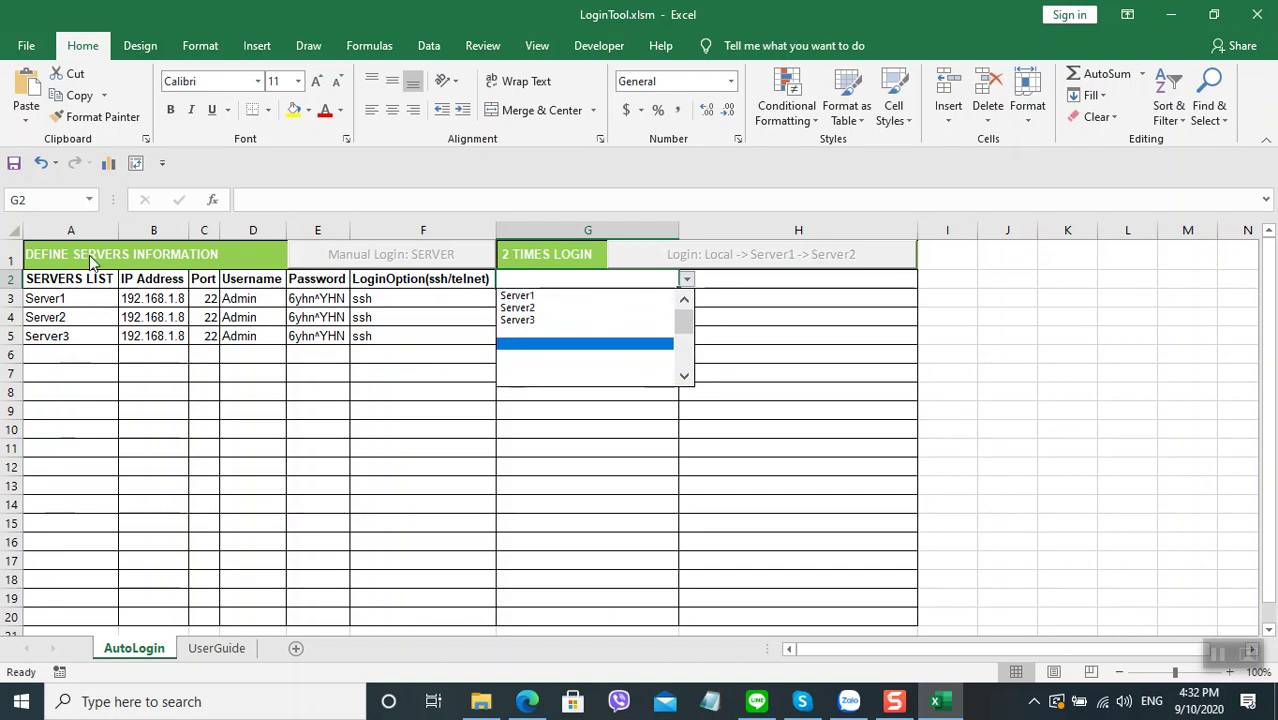
left_click(539, 299)
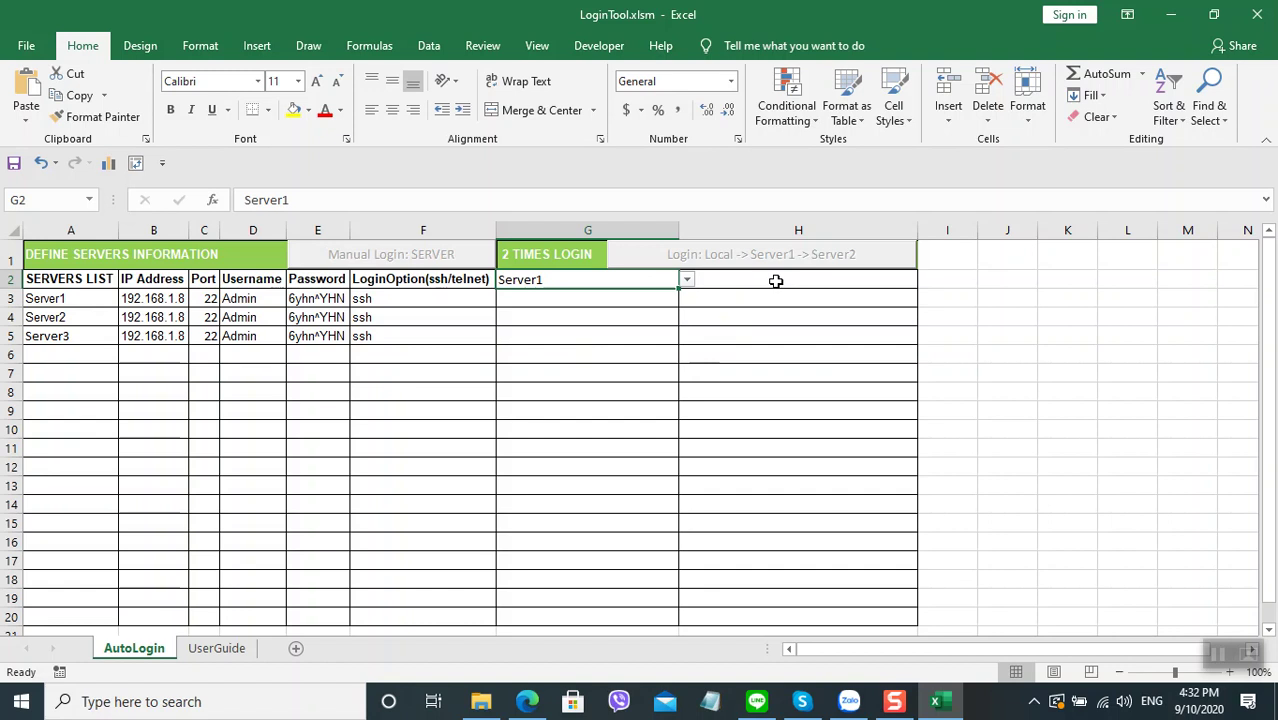
left_click(775, 281)
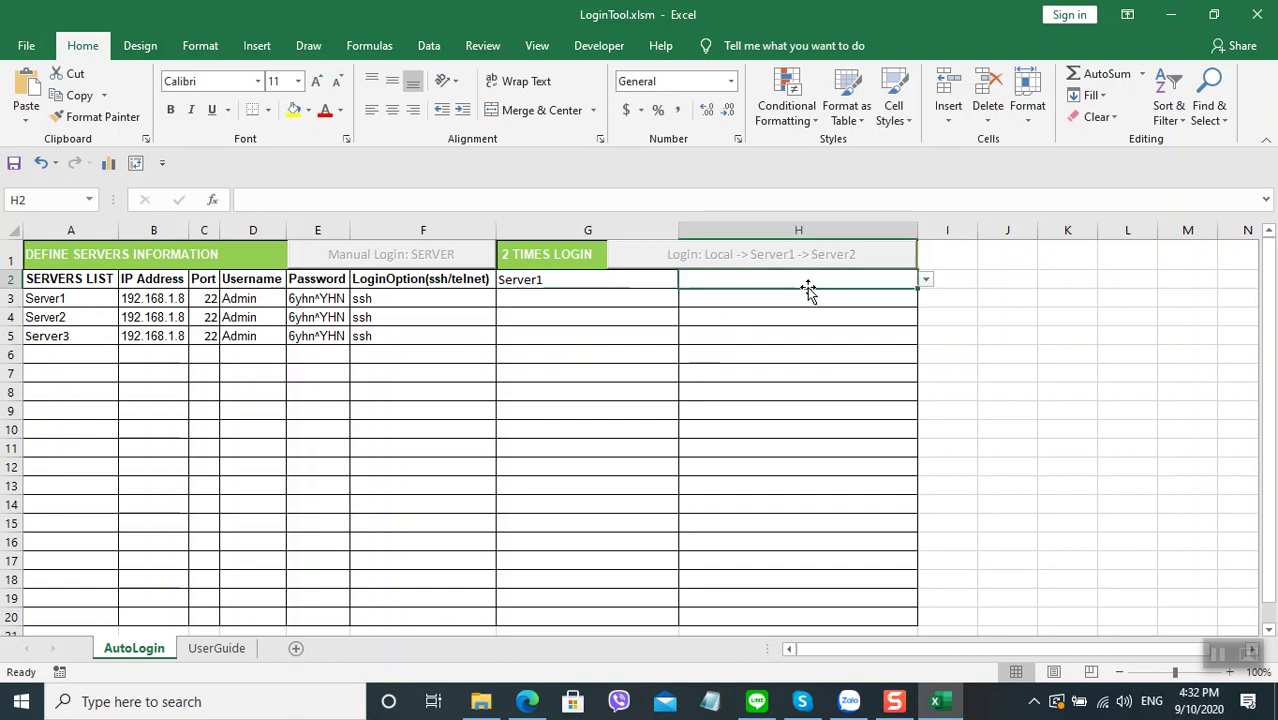
- Pick Server3 from H2's dropdown, making the route Local -> Server1 -> Server3
left_click(926, 281)
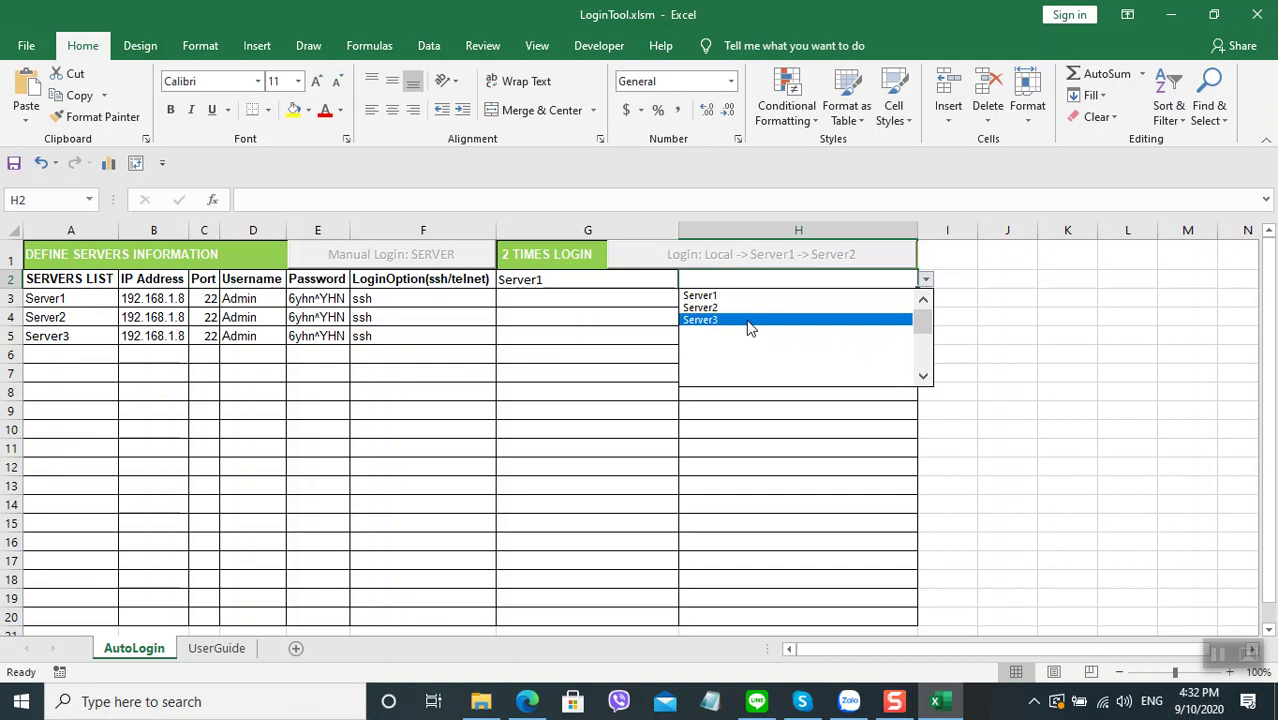
left_click(747, 320)
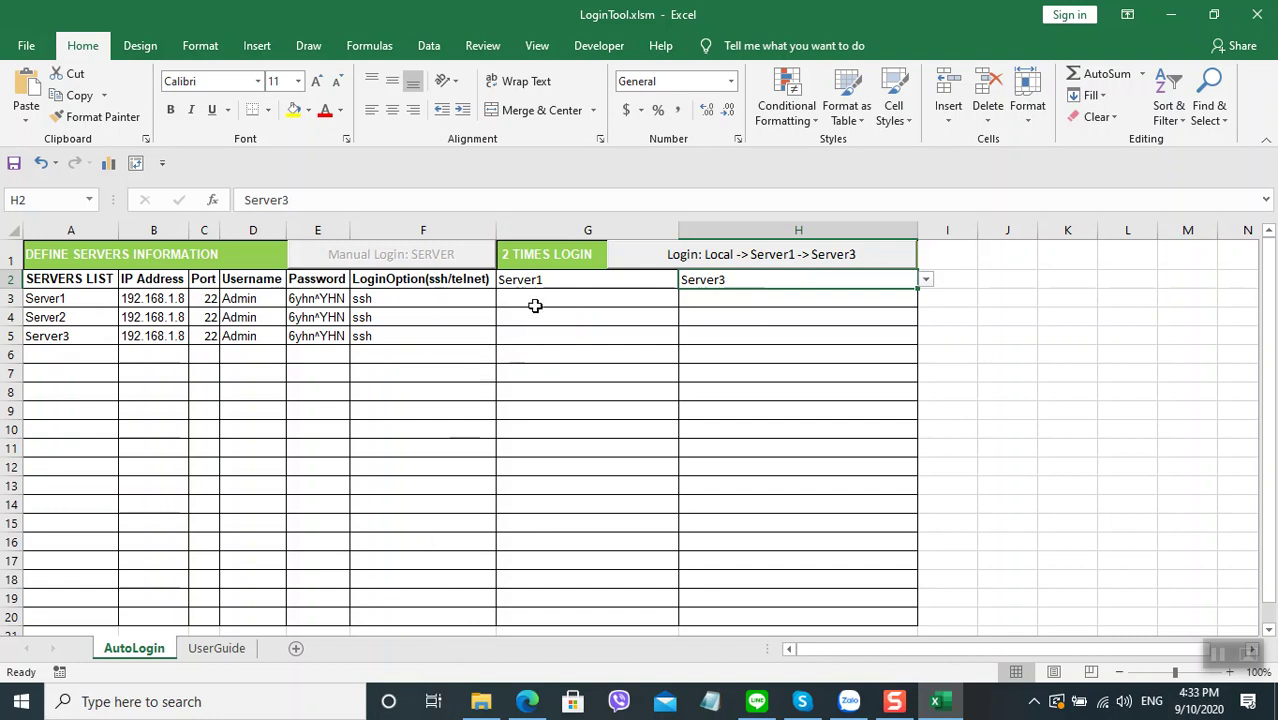
- Start the Local -> Server1 -> Server3 login, then run dir and cd .. in the prompt
left_click(743, 258)
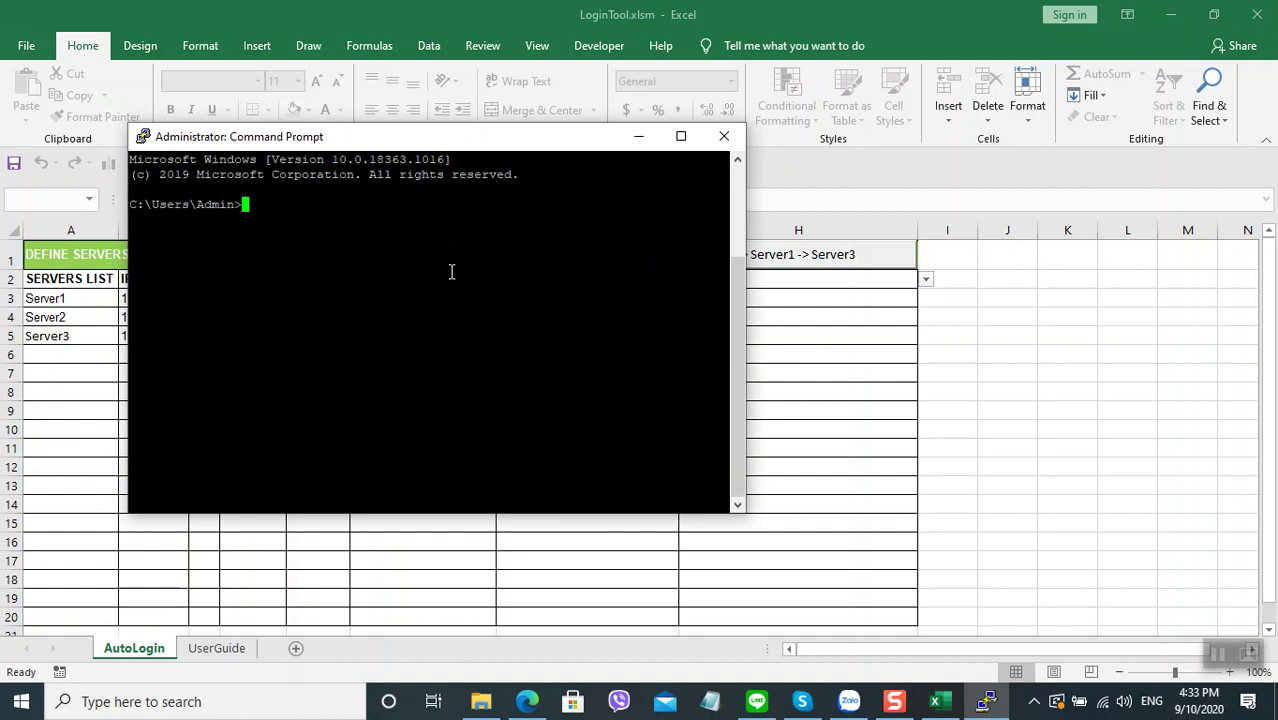
type("dir")
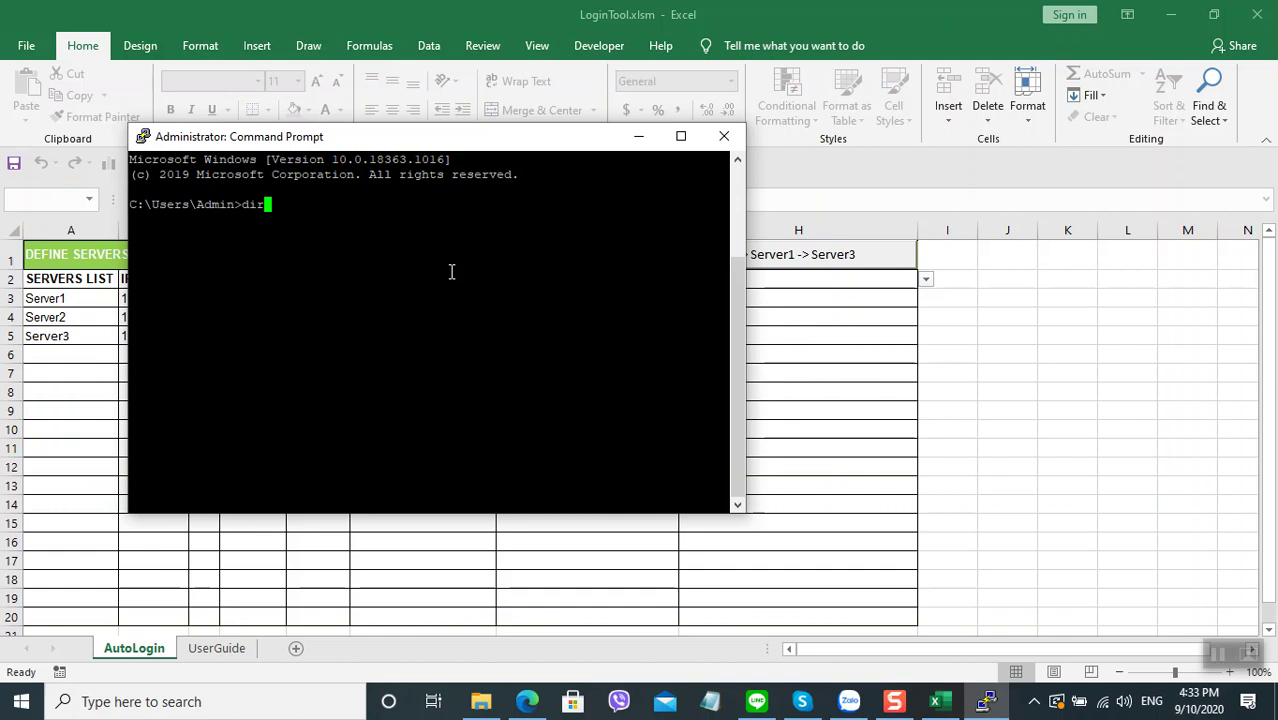
key("Return")
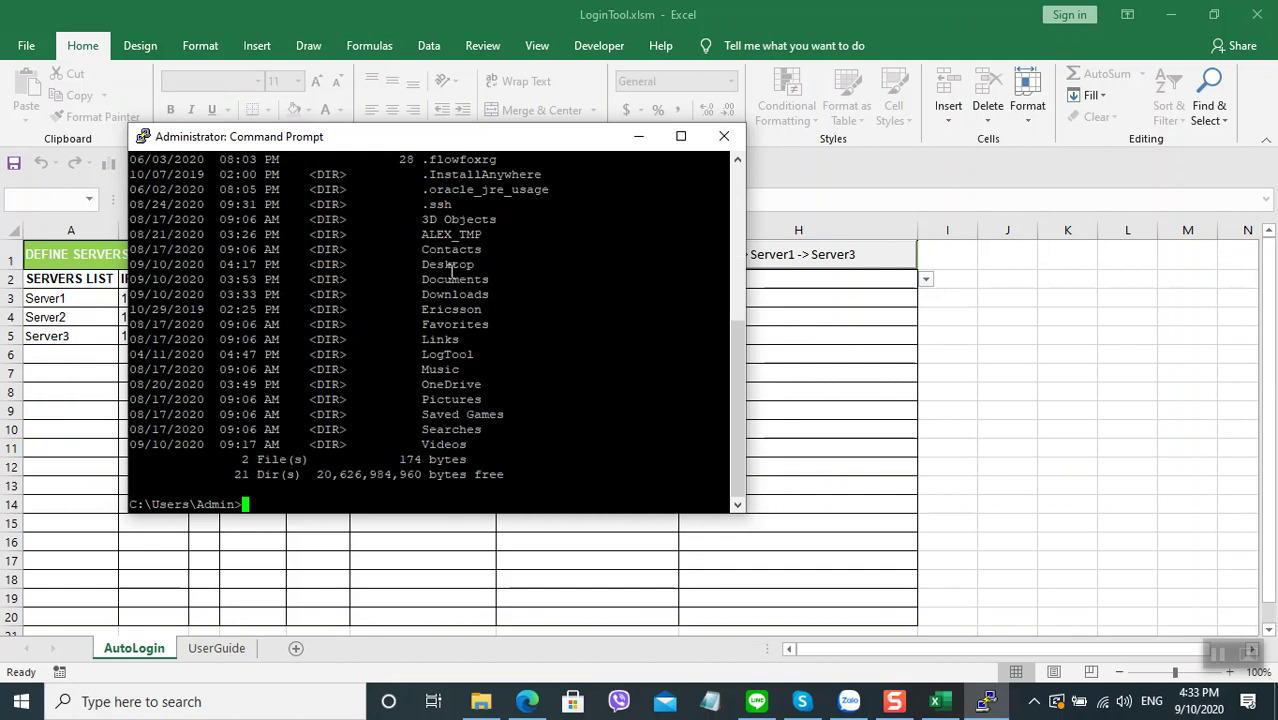
type("cd ..")
key("Return")
- Exit the 192.168.1.8 connection and then close the command prompt
type("exit")
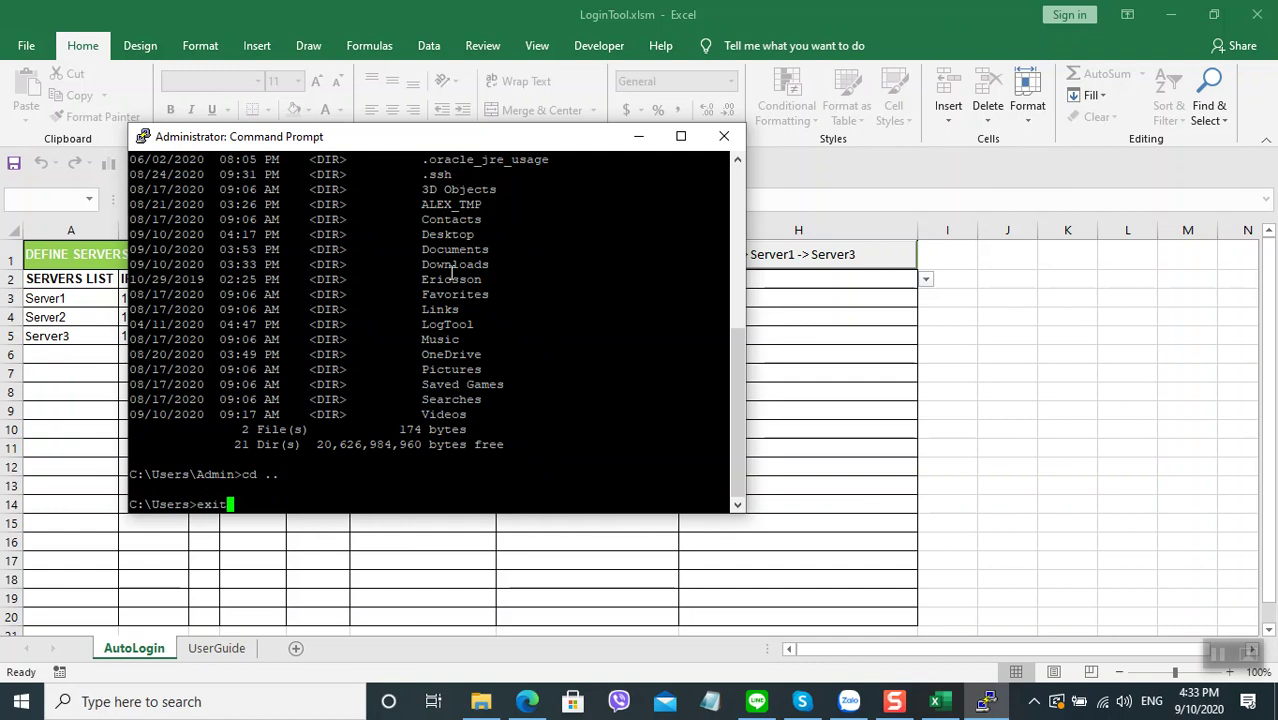
key("Return")
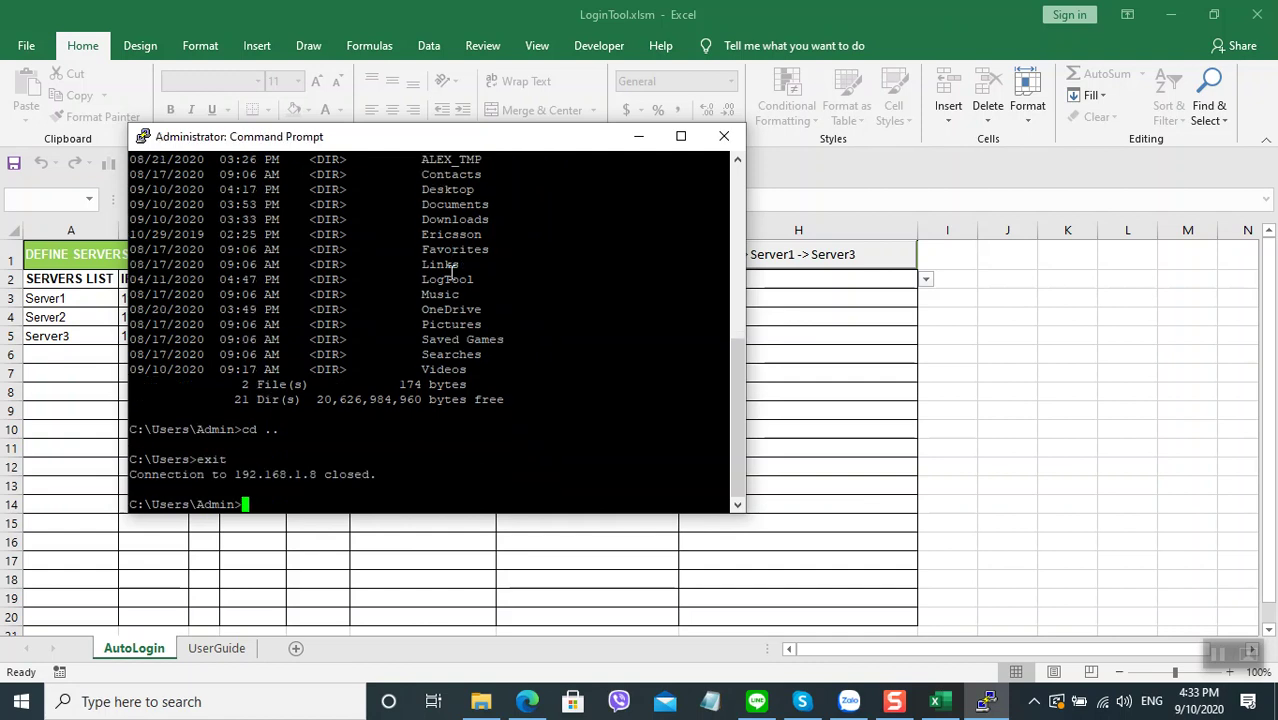
type("exit")
key("Return")
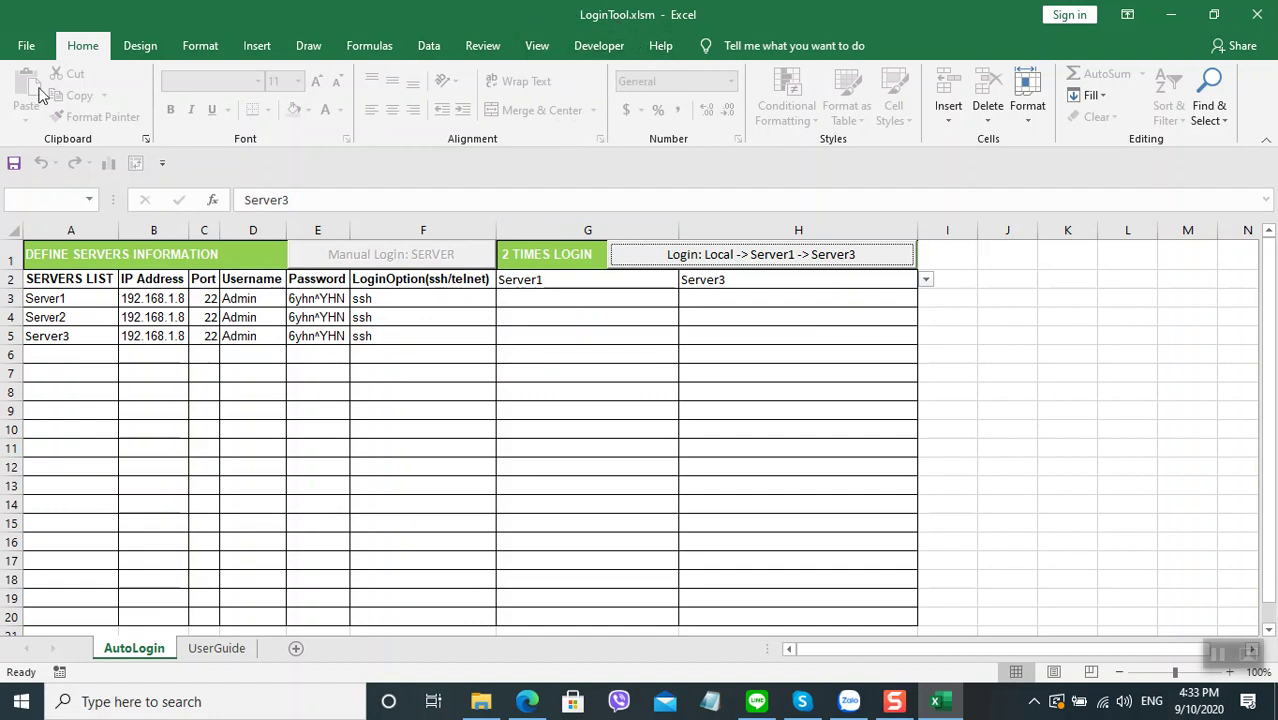
left_click(27, 47)
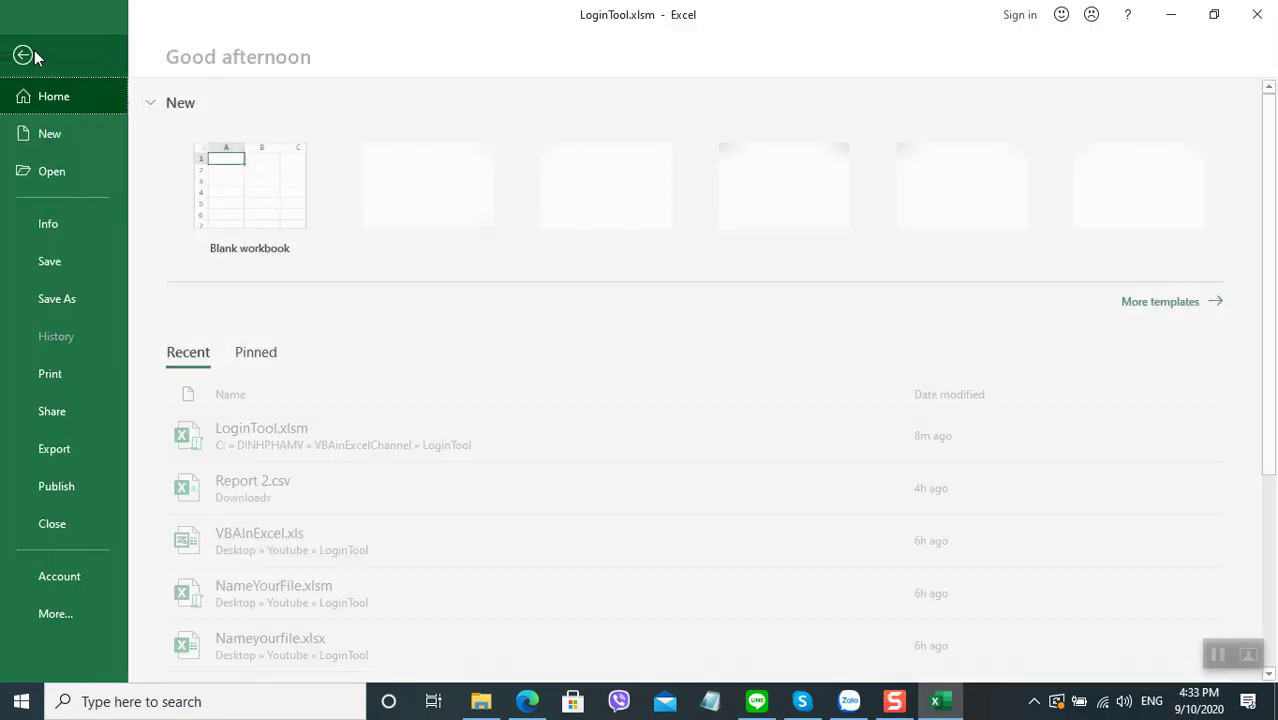
left_click(54, 618)
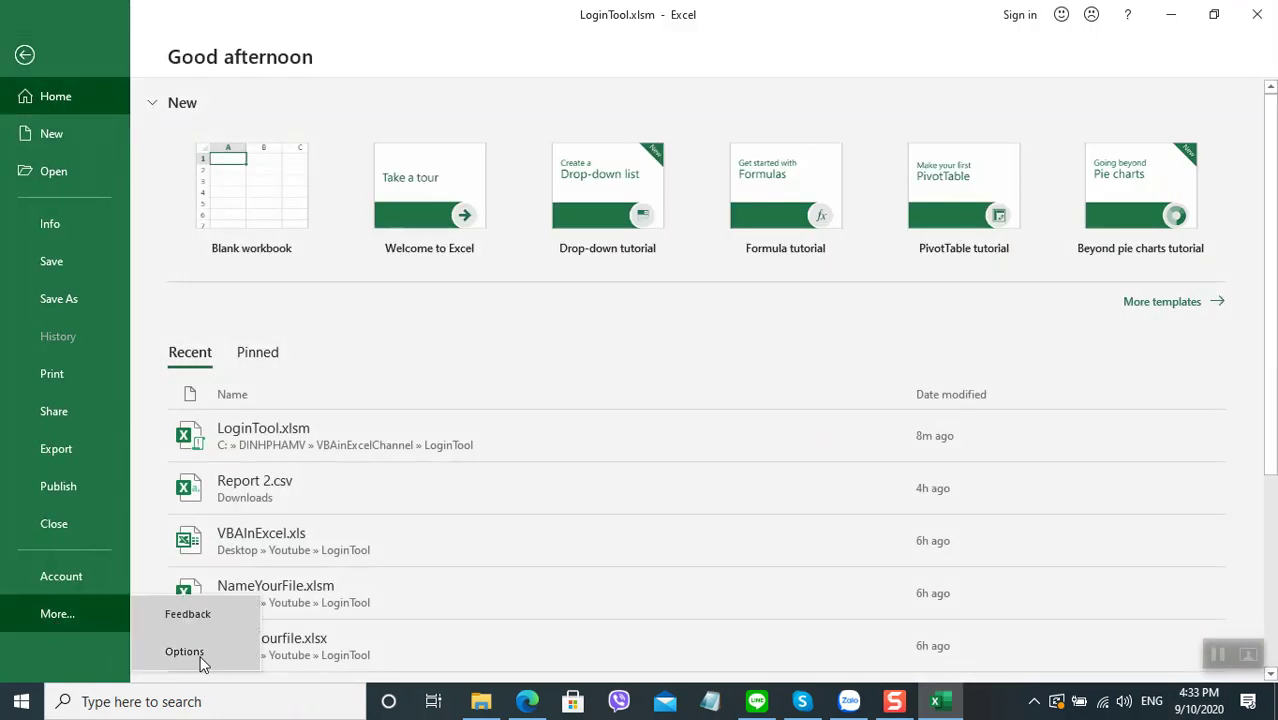
left_click(200, 656)
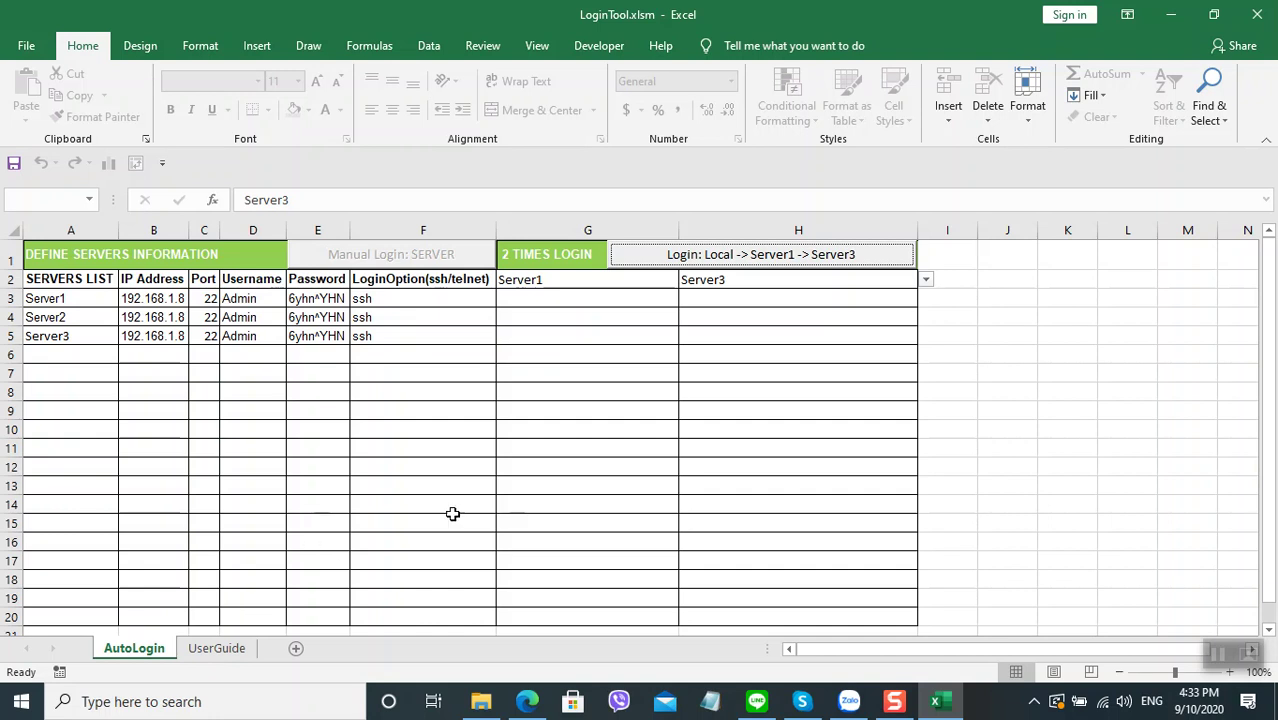
left_click(510, 463)
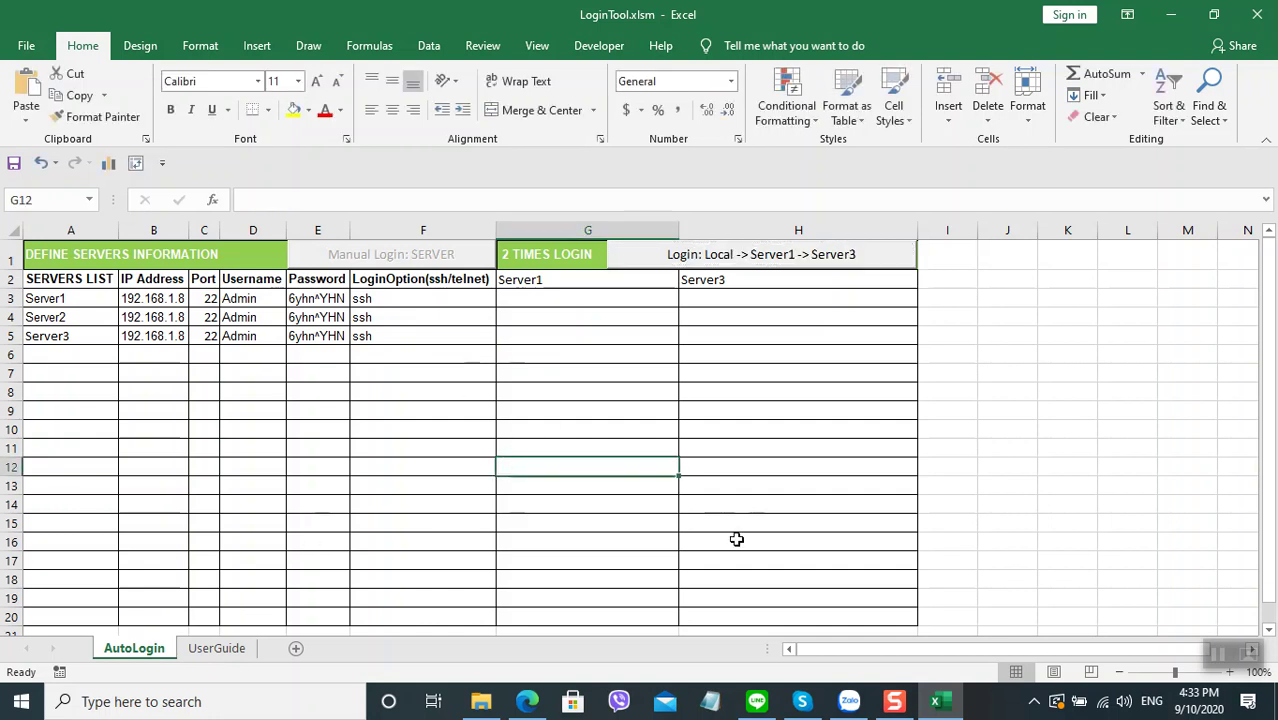
left_click(938, 701)
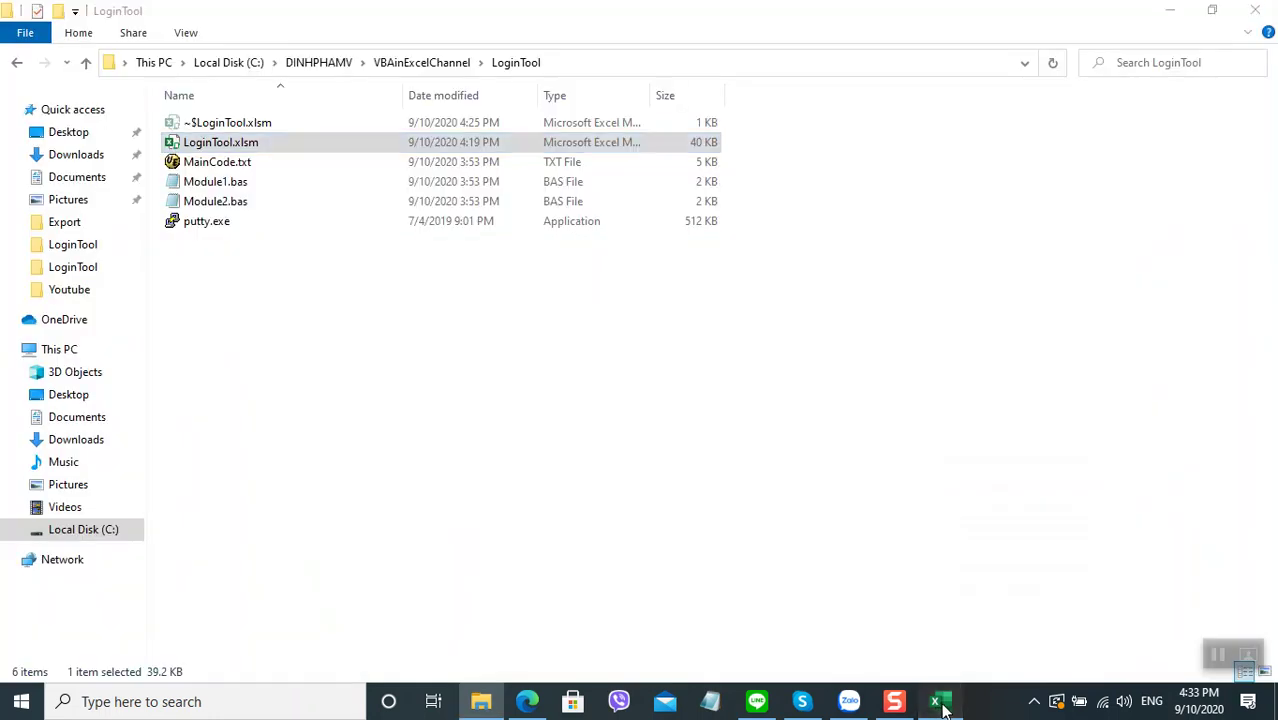
left_click(940, 703)
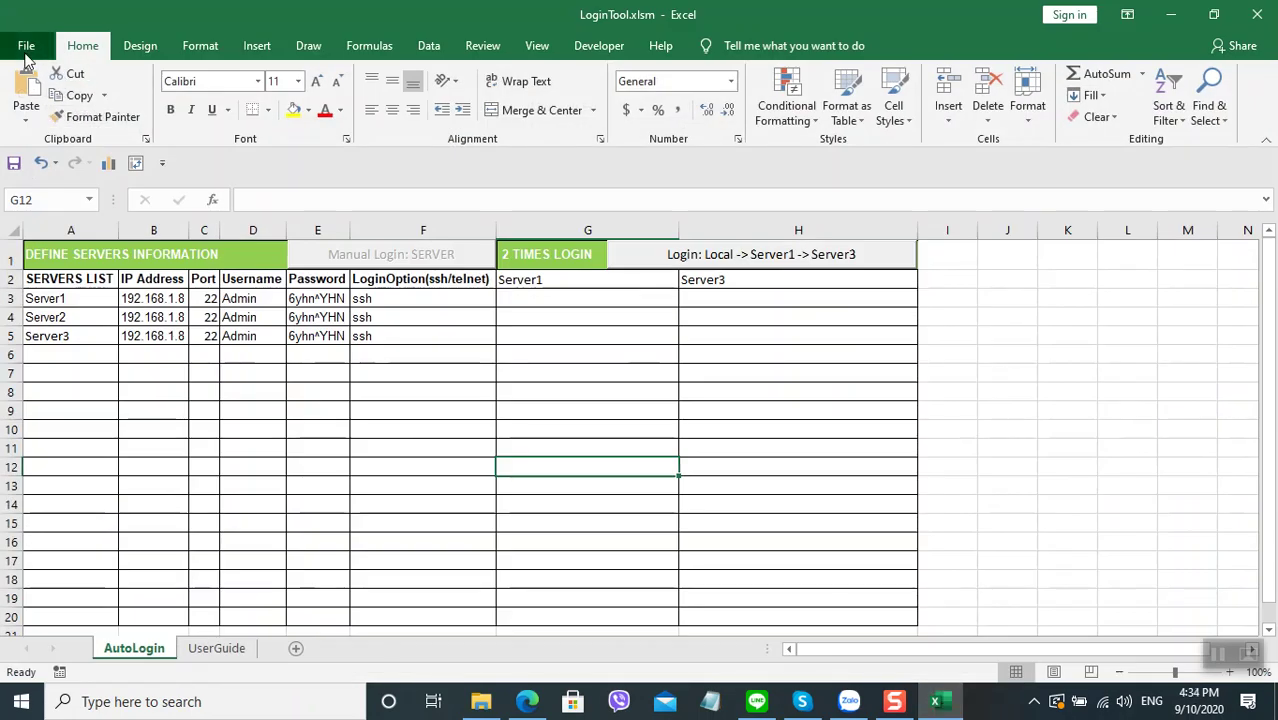
left_click(25, 50)
left_click(77, 614)
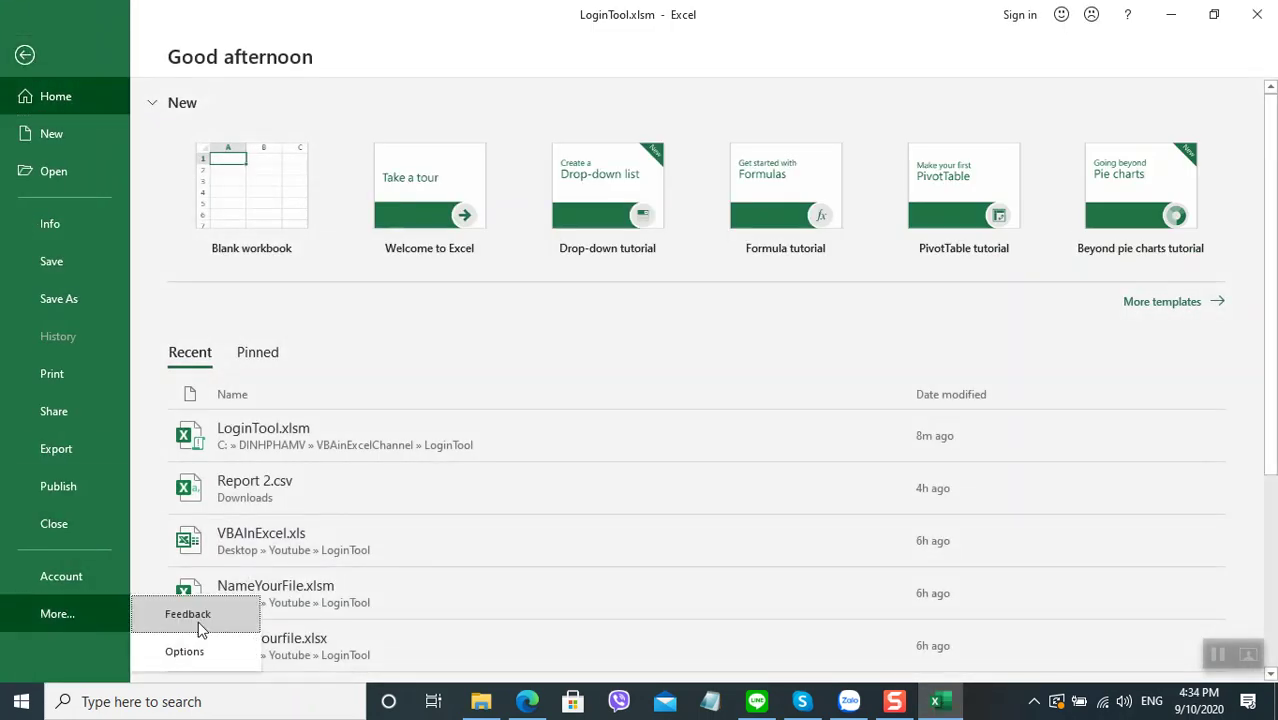
left_click(184, 655)
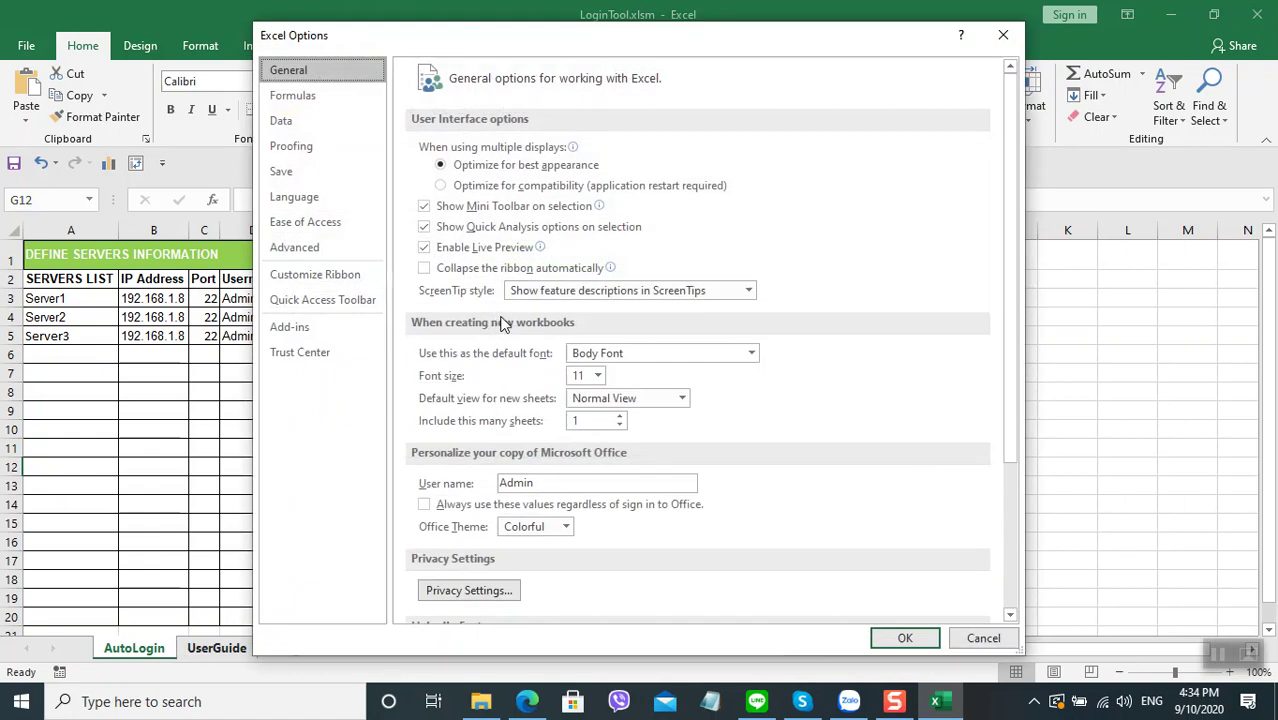
left_click_drag(598, 36, 571, 23)
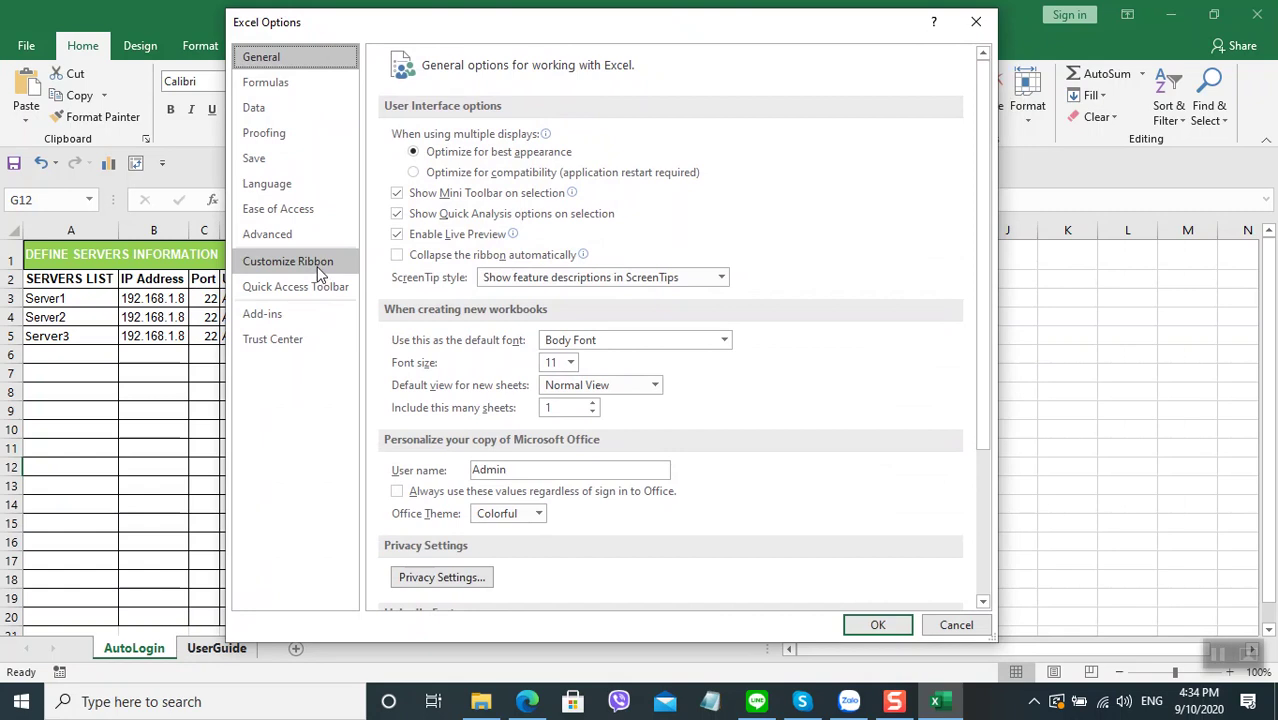
left_click(320, 266)
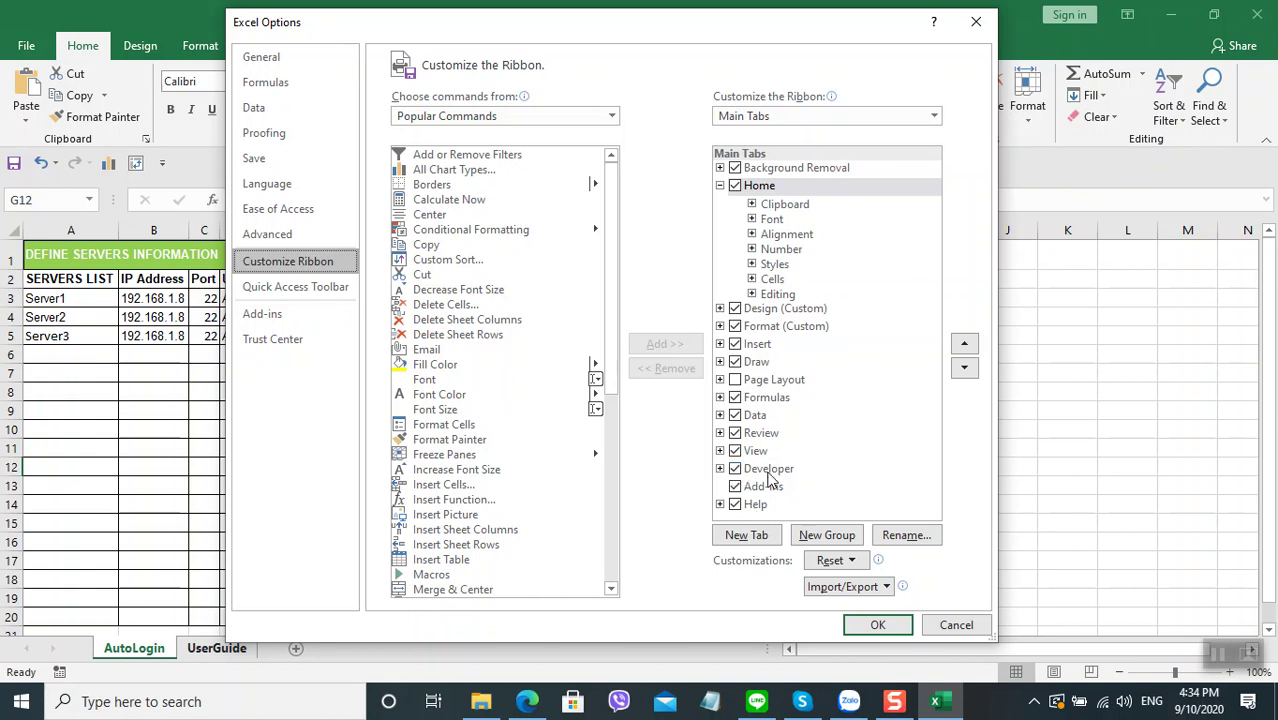
left_click(877, 627)
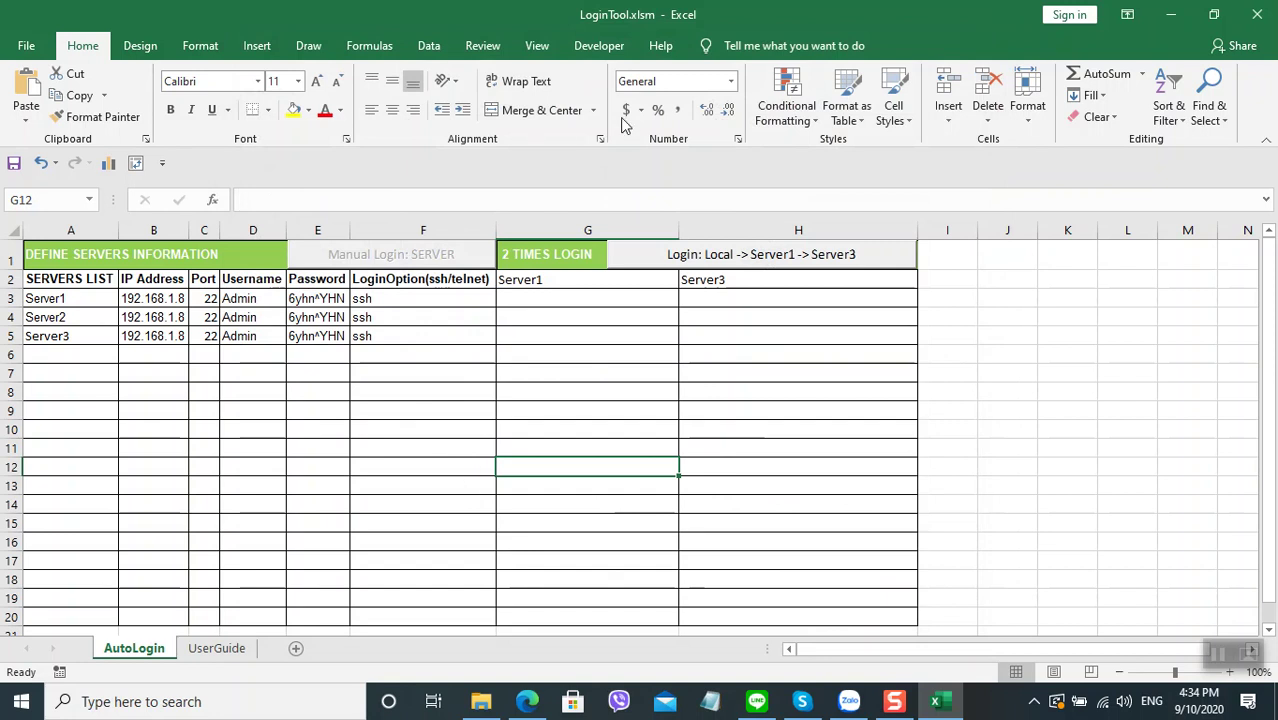
- Open the VBA editor from the Developer tab on the AutoLogin sheet's code and browse it
left_click(598, 48)
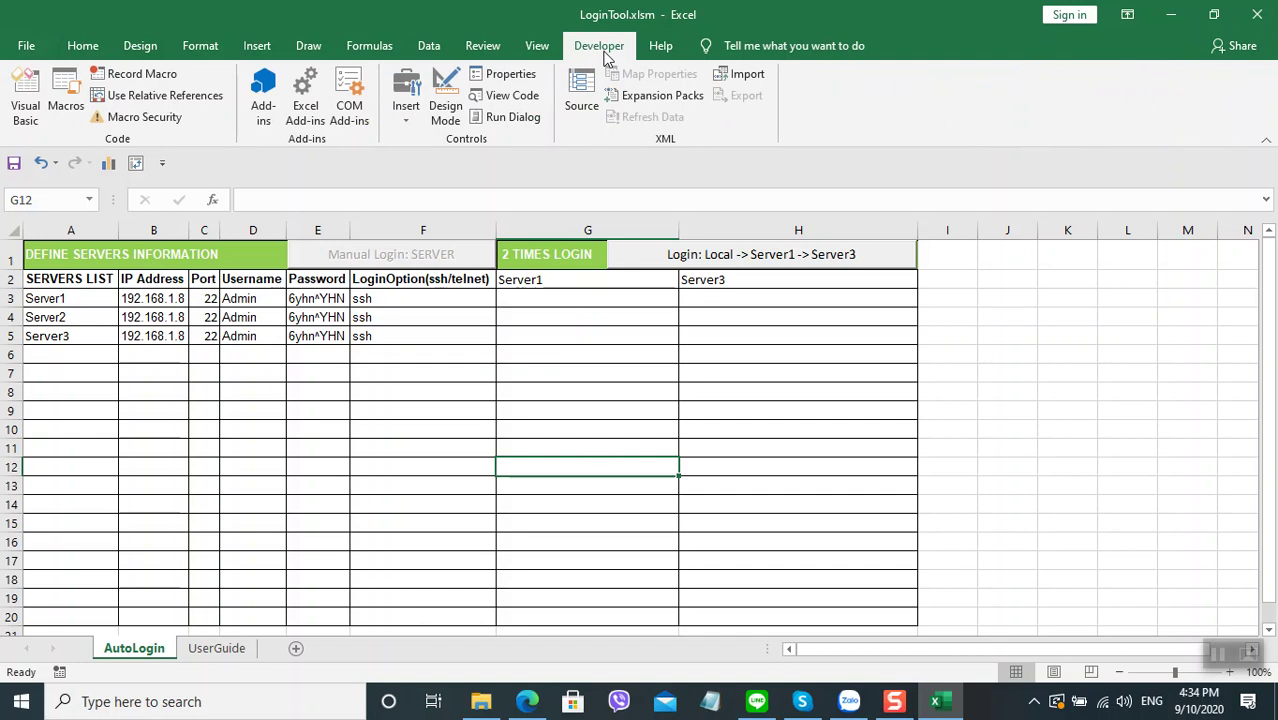
left_click(27, 112)
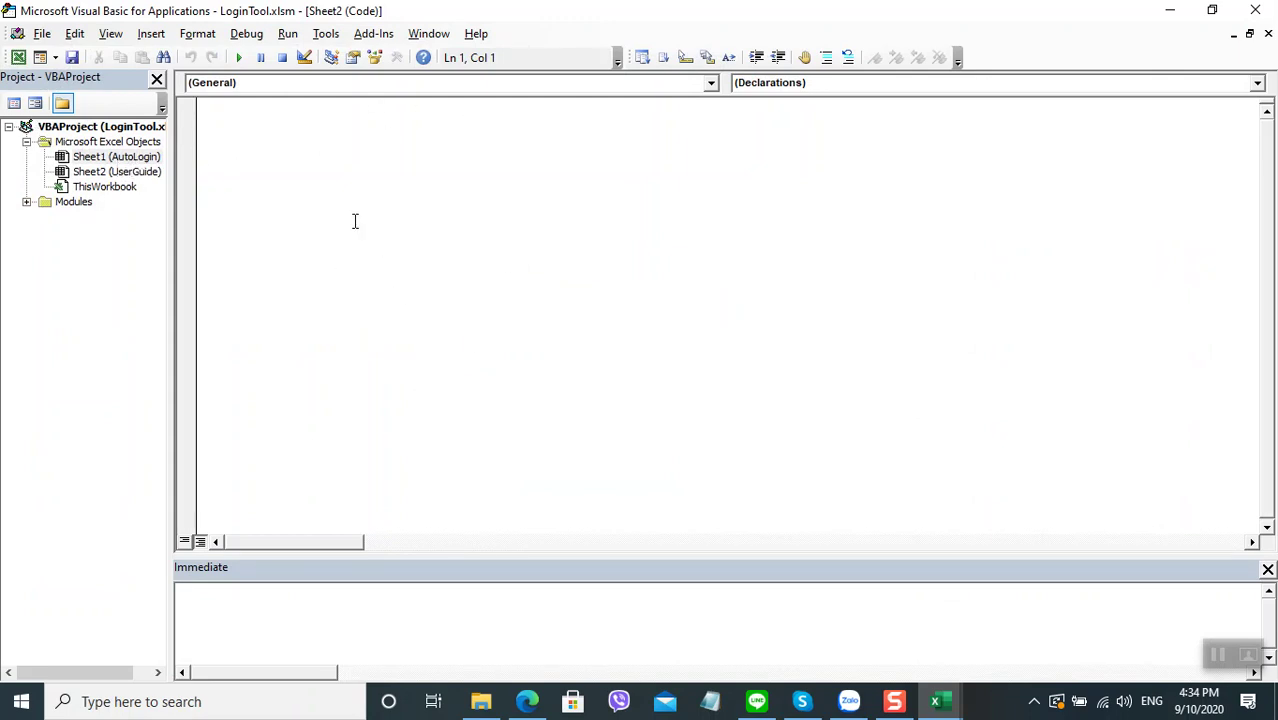
double_click(124, 160)
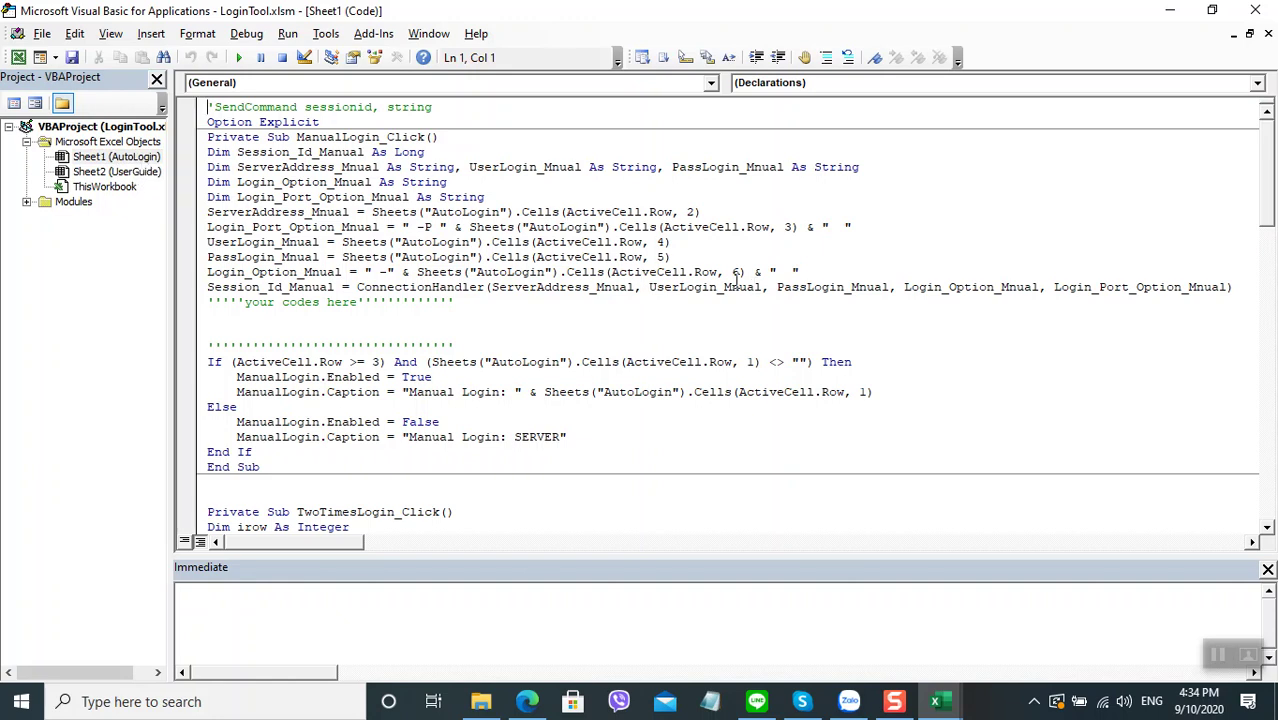
scroll(735, 283, "down", 1)
scroll(736, 277, "down", 2)
scroll(725, 314, "down", 1)
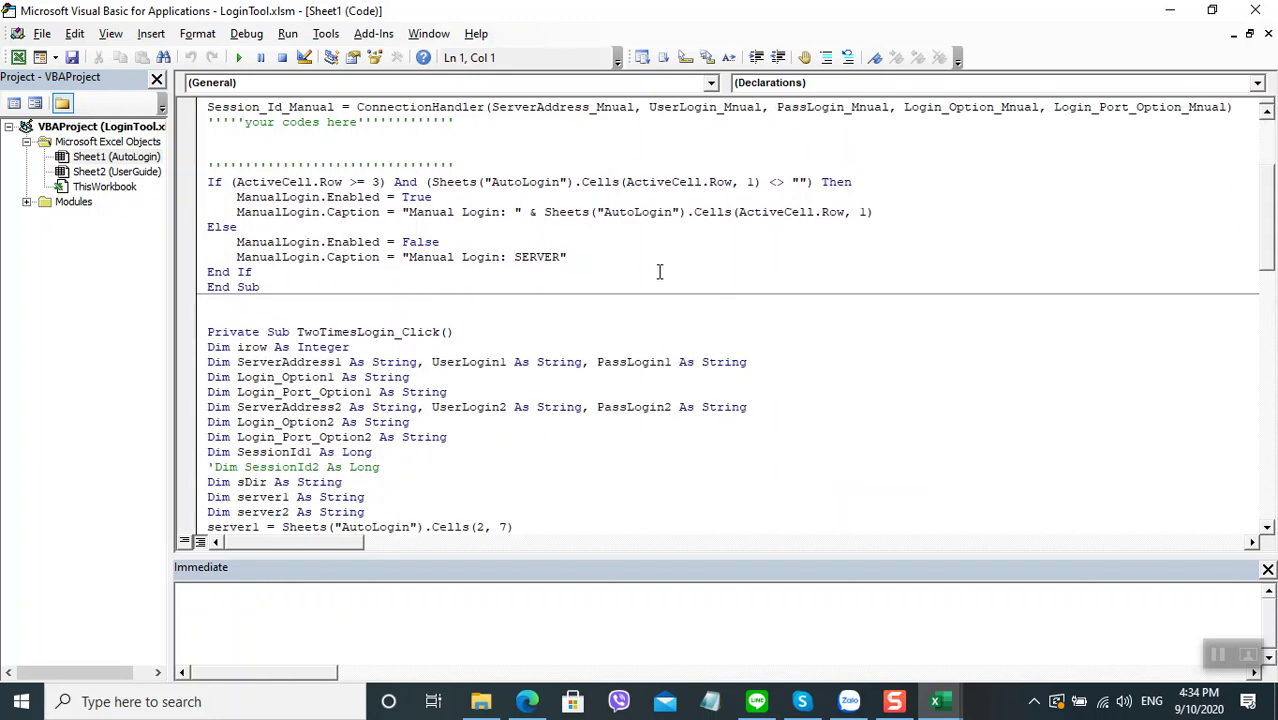
scroll(662, 251, "down", 4)
scroll(658, 299, "up", 5)
scroll(658, 299, "up", 3)
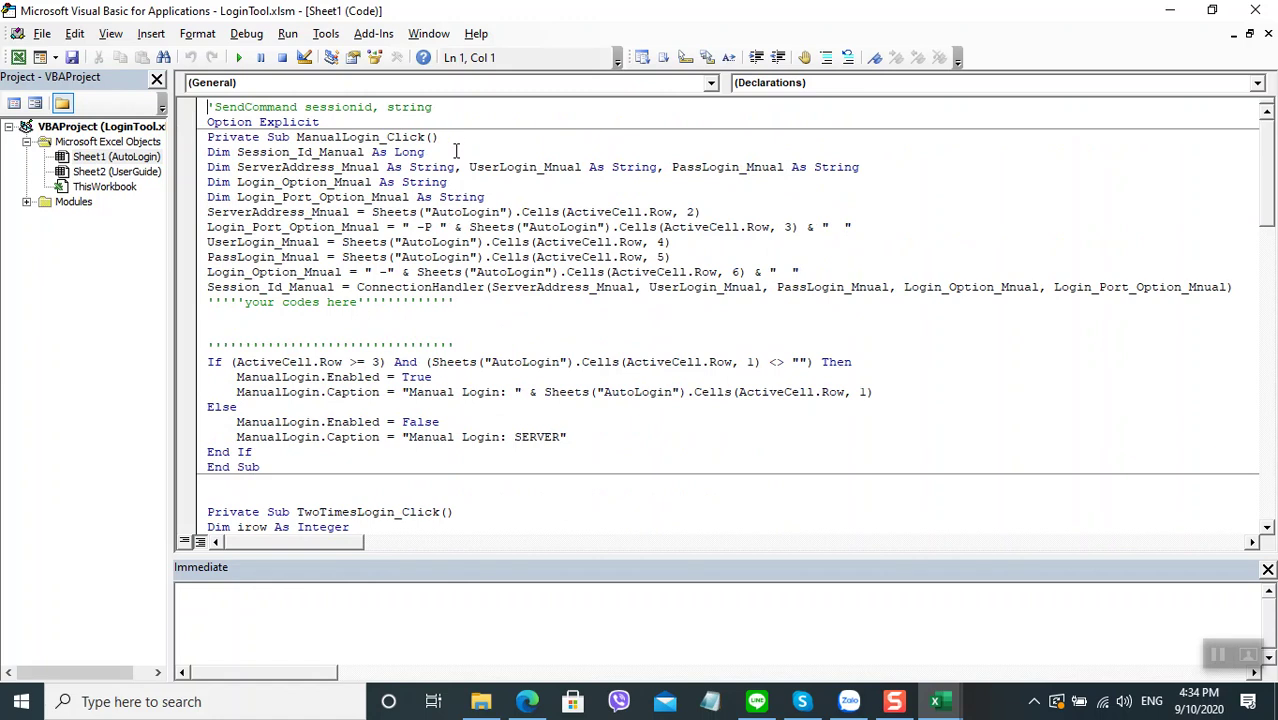
- Check the LoginTool workbook, then return to the VBA editor with Alt+F11
mouse_move(936, 701)
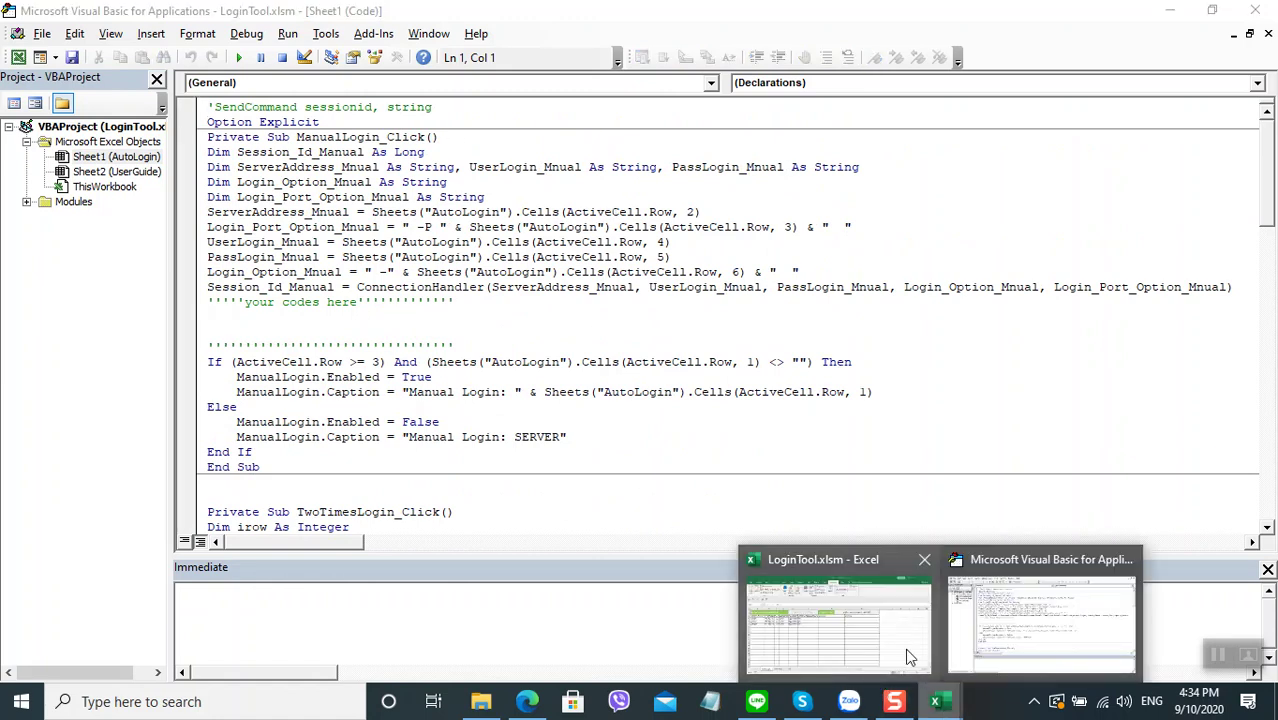
left_click(884, 642)
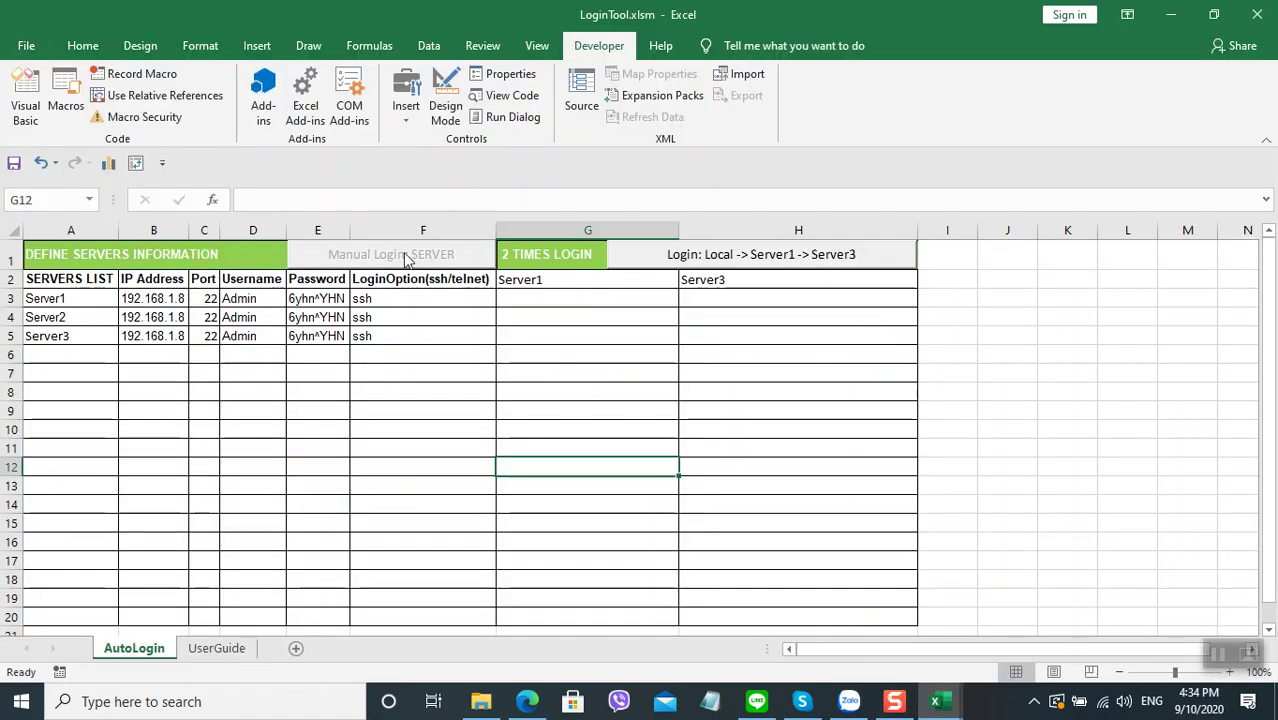
key("alt+F11")
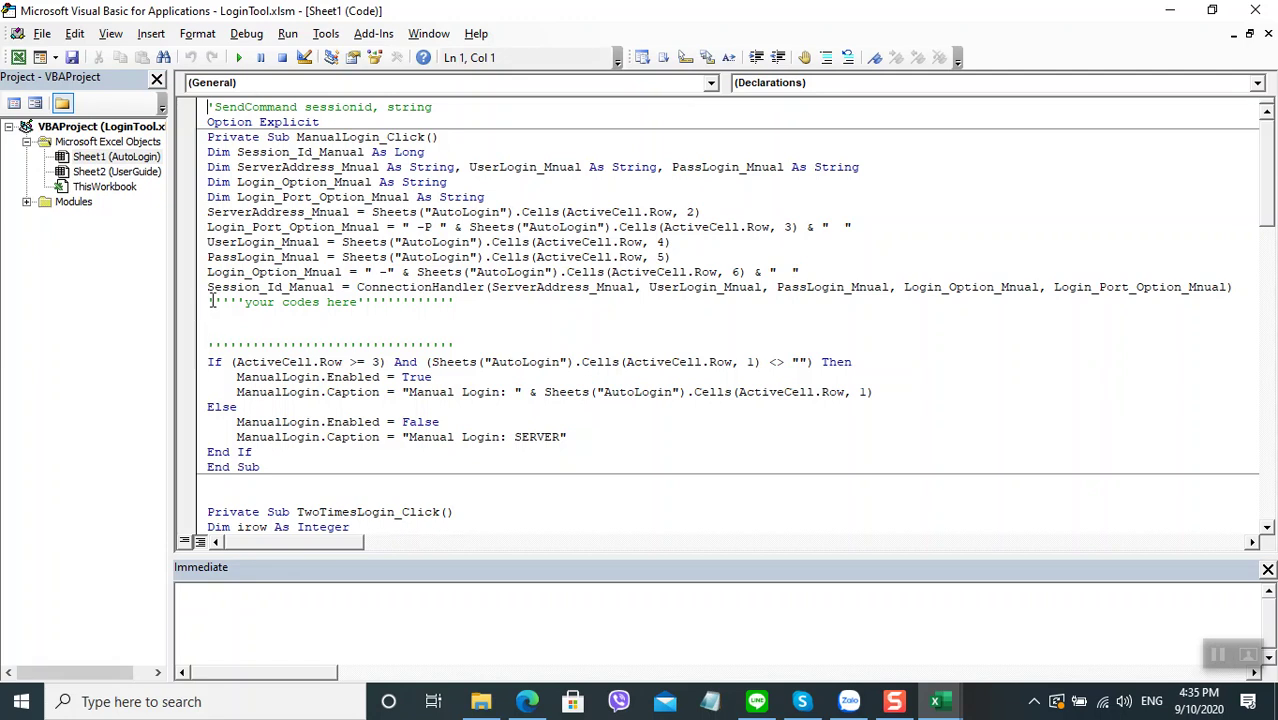
- Add the line SendCommand Session_Id_Manual, "dir" & vbCr below the comment
double_click(230, 290)
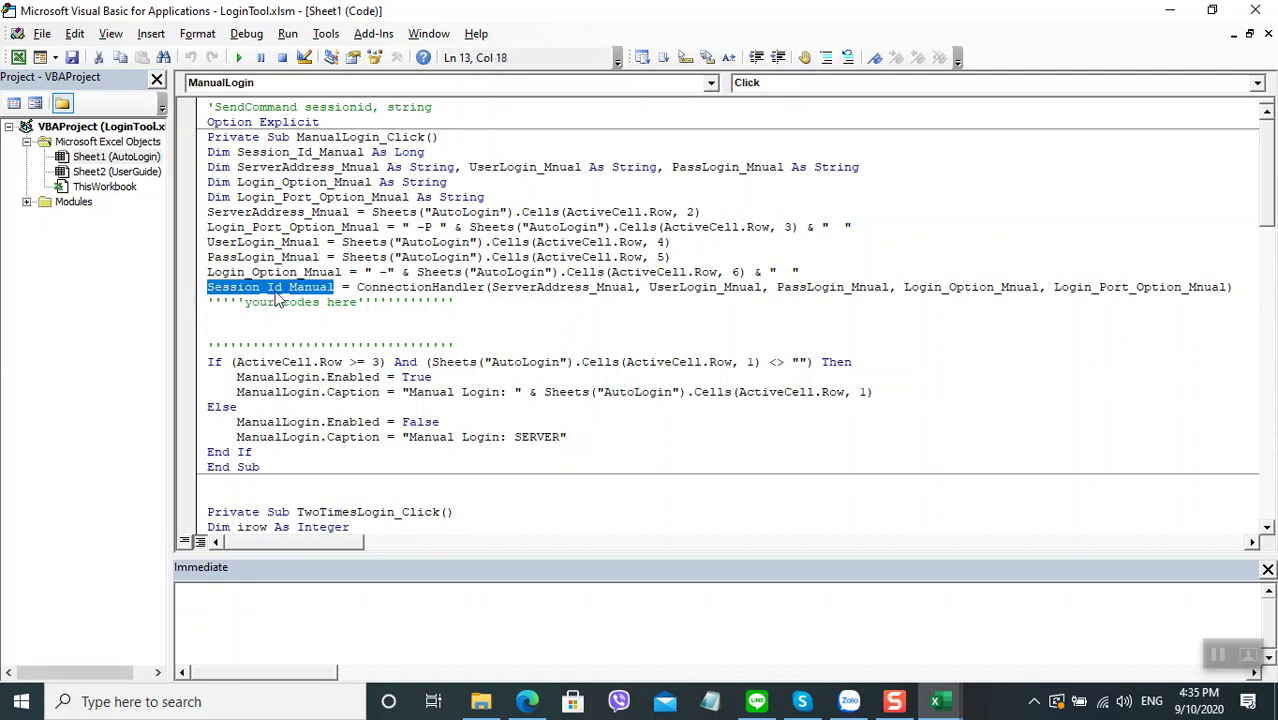
left_click(226, 318)
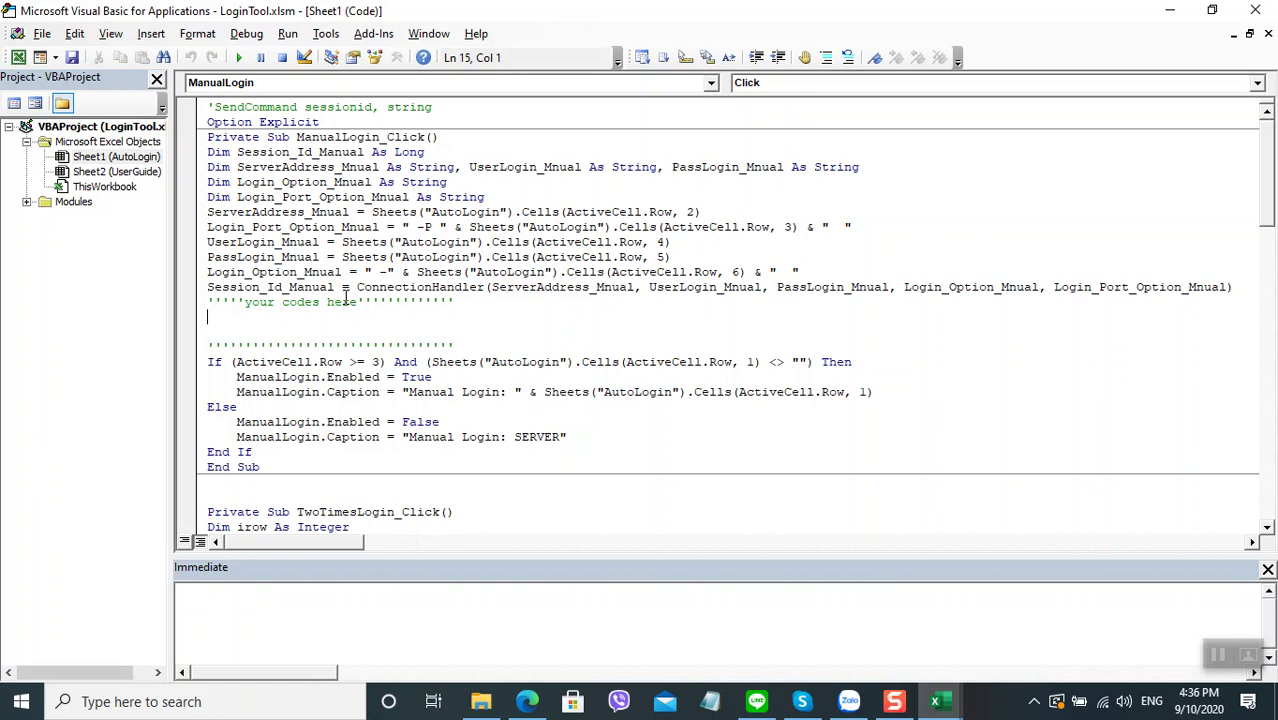
type("sendcommand ")
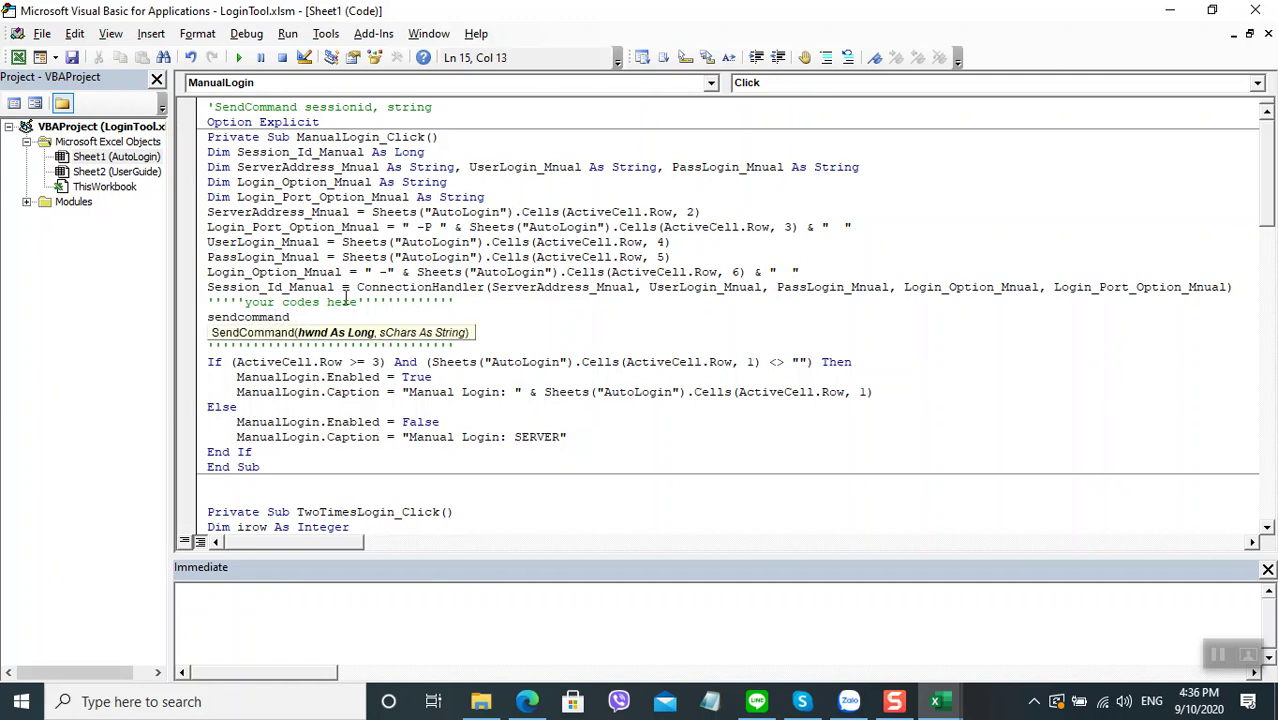
type("Session")
type("_Id_M")
type("anual, \"dir")
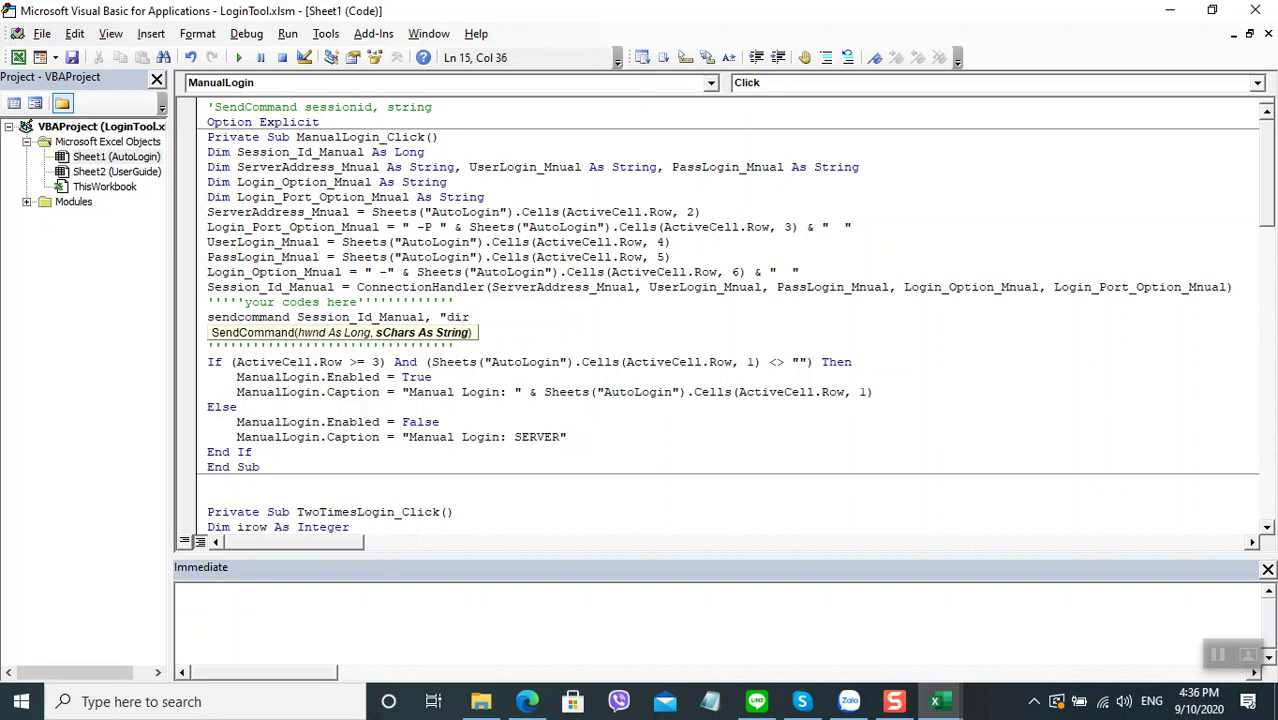
type("\" &")
type(" vbcr")
key("Return")
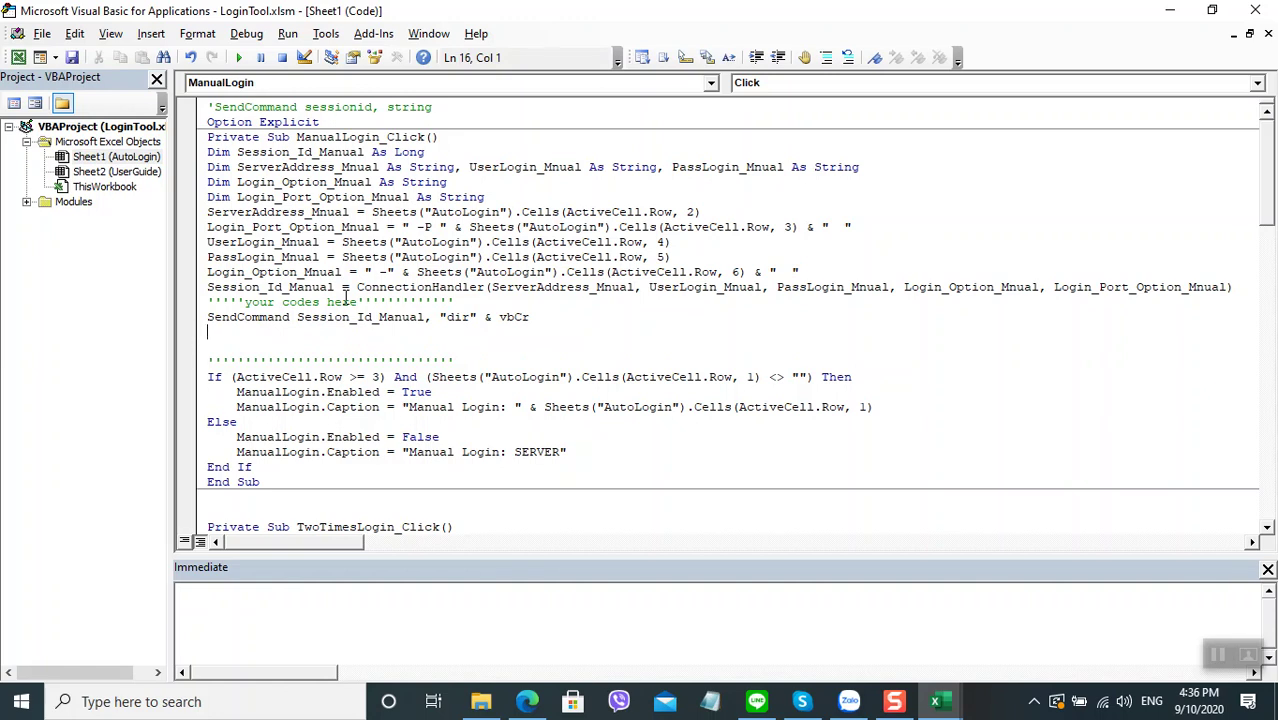
- Duplicate the dir line and change its command to "cd .."
key("Up")
key("shift+End")
key("ctrl+c")
key("Down")
key("ctrl+v")
key("Left")
key("Left")
key("Left")
key("Left")
key("Left")
key("Left")
key("BackSpace")
key("BackSpace")
key("BackSpace")
type("cd ..")
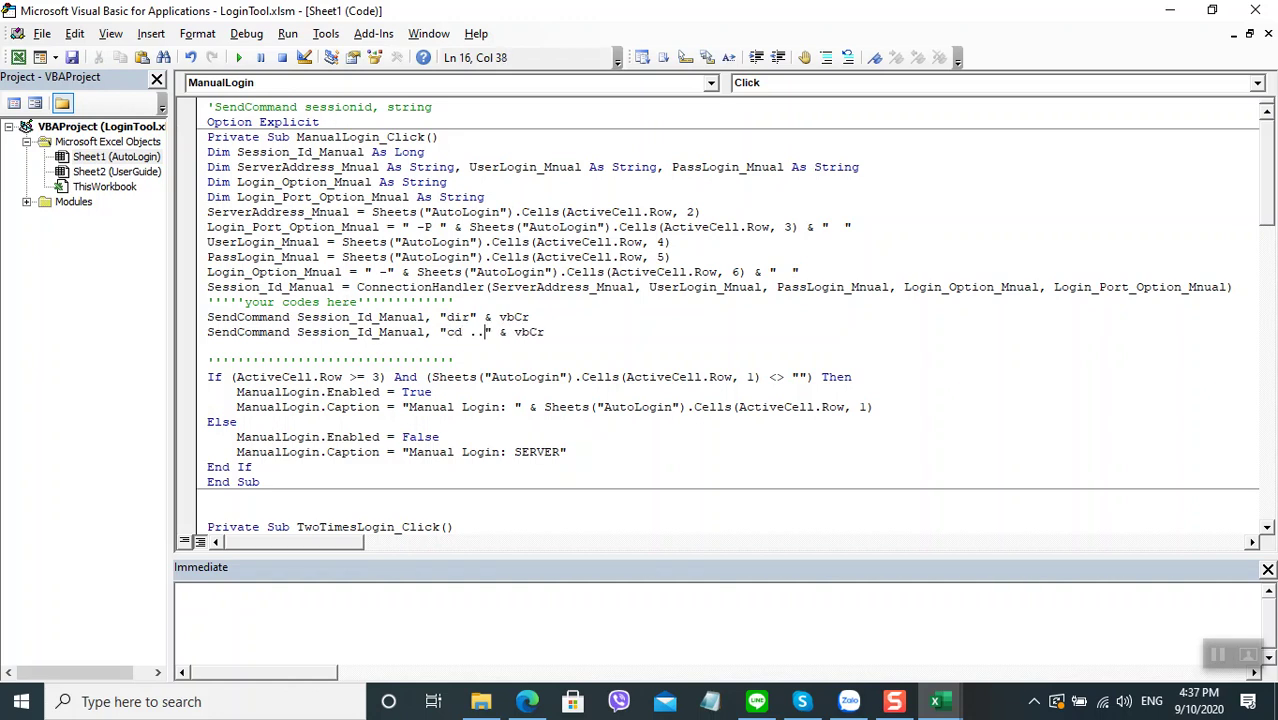
left_click(208, 347)
- Switch to the LoginTool workbook and back to the code editor, then go to the blank line under Your Code Here
scroll(420, 346, "down", 2)
scroll(420, 346, "down", 4)
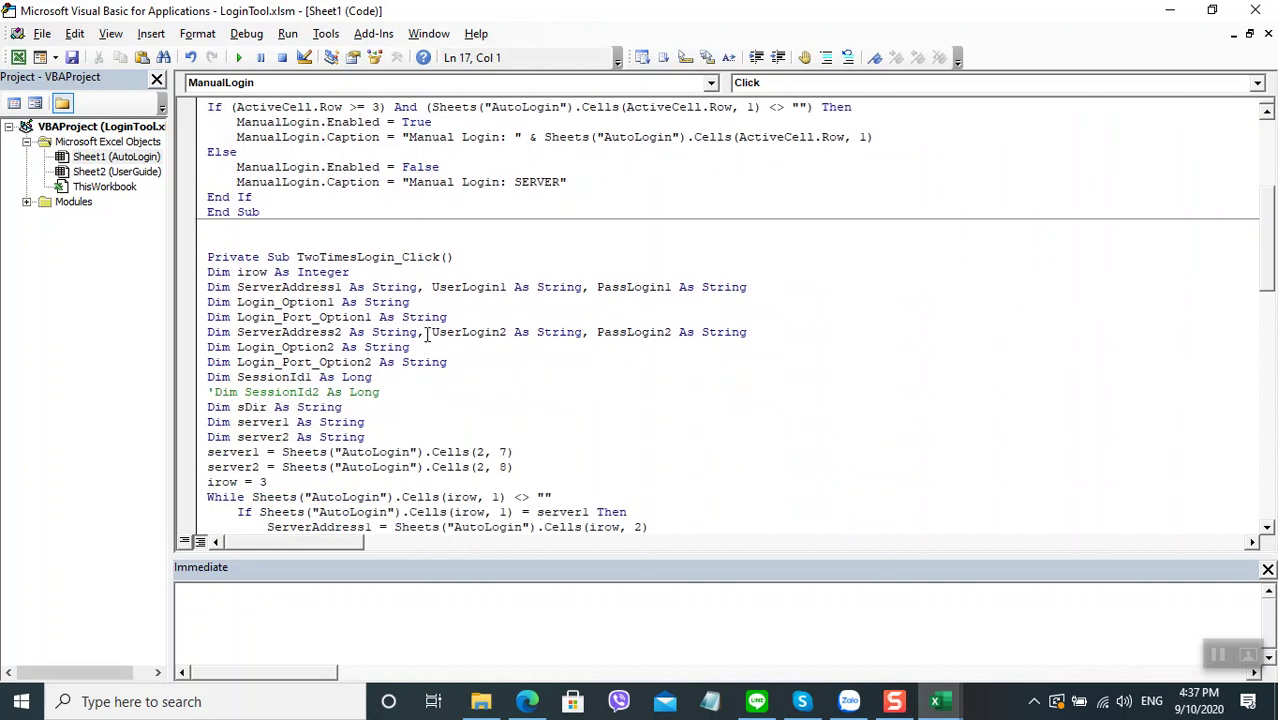
left_click(943, 703)
left_click(840, 620)
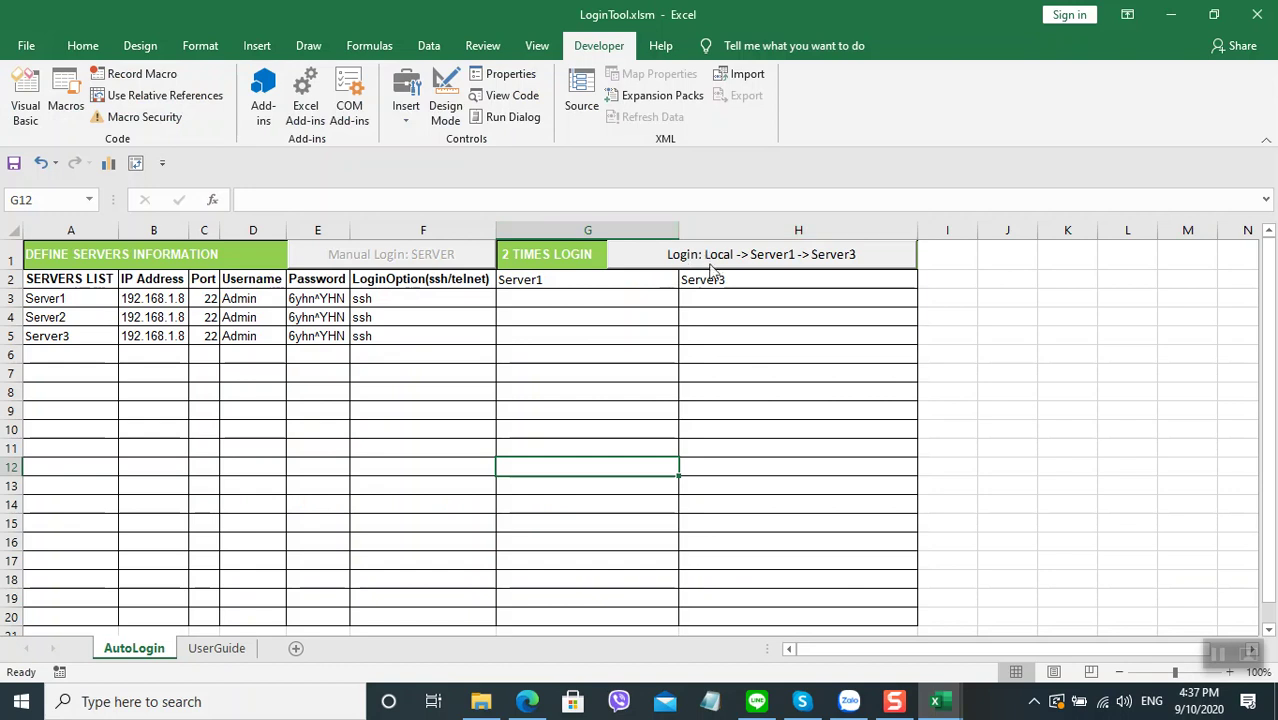
left_click(940, 703)
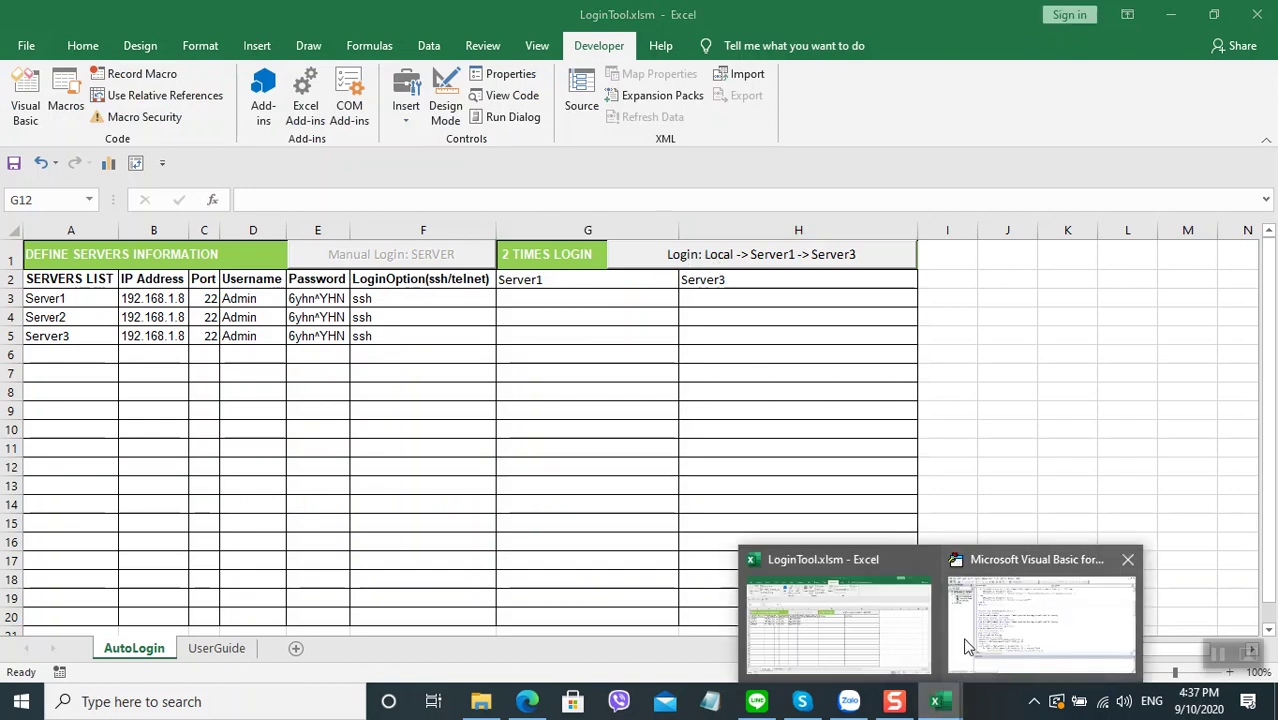
left_click(988, 640)
scroll(552, 358, "down", 3)
scroll(552, 358, "down", 6)
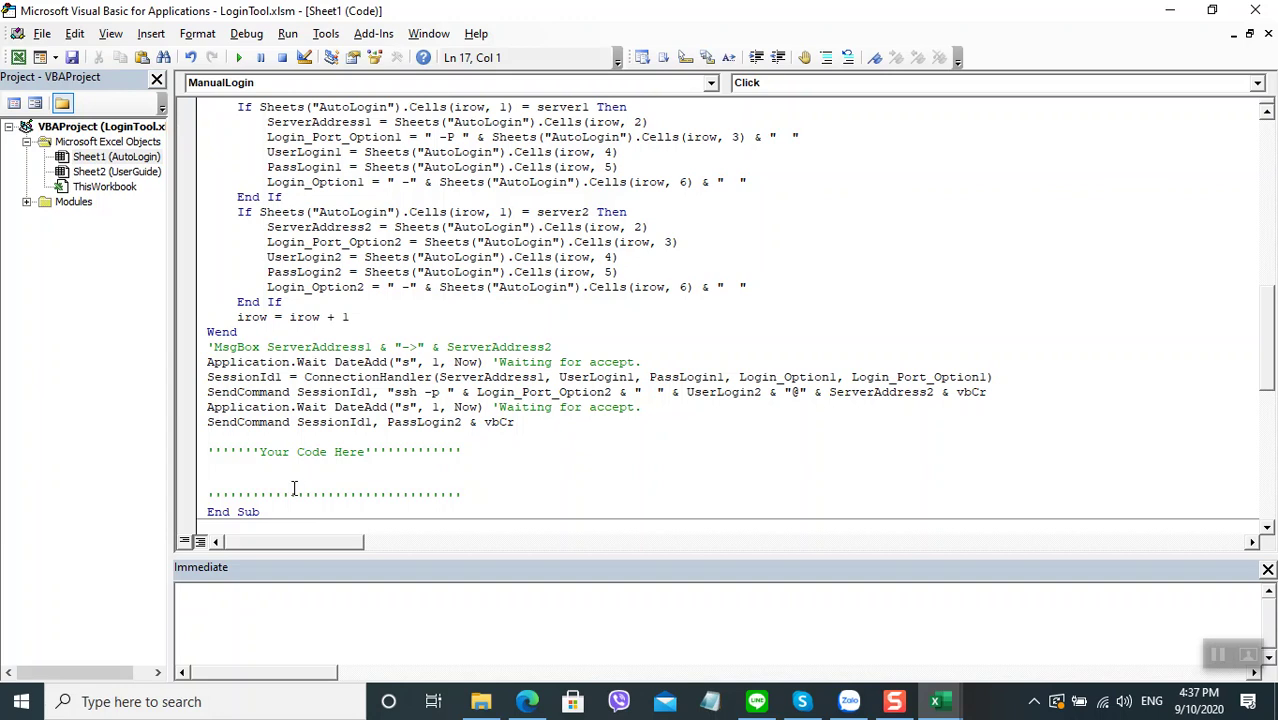
left_click(267, 471)
- Copy the dir and cd .. SendCommand lines from ManualLogin_Click and paste them under Your Code Here in TwoTimesLogin_Click
scroll(235, 462, "up", 3)
scroll(235, 462, "up", 4)
scroll(230, 400, "up", 3)
scroll(226, 334, "up", 5)
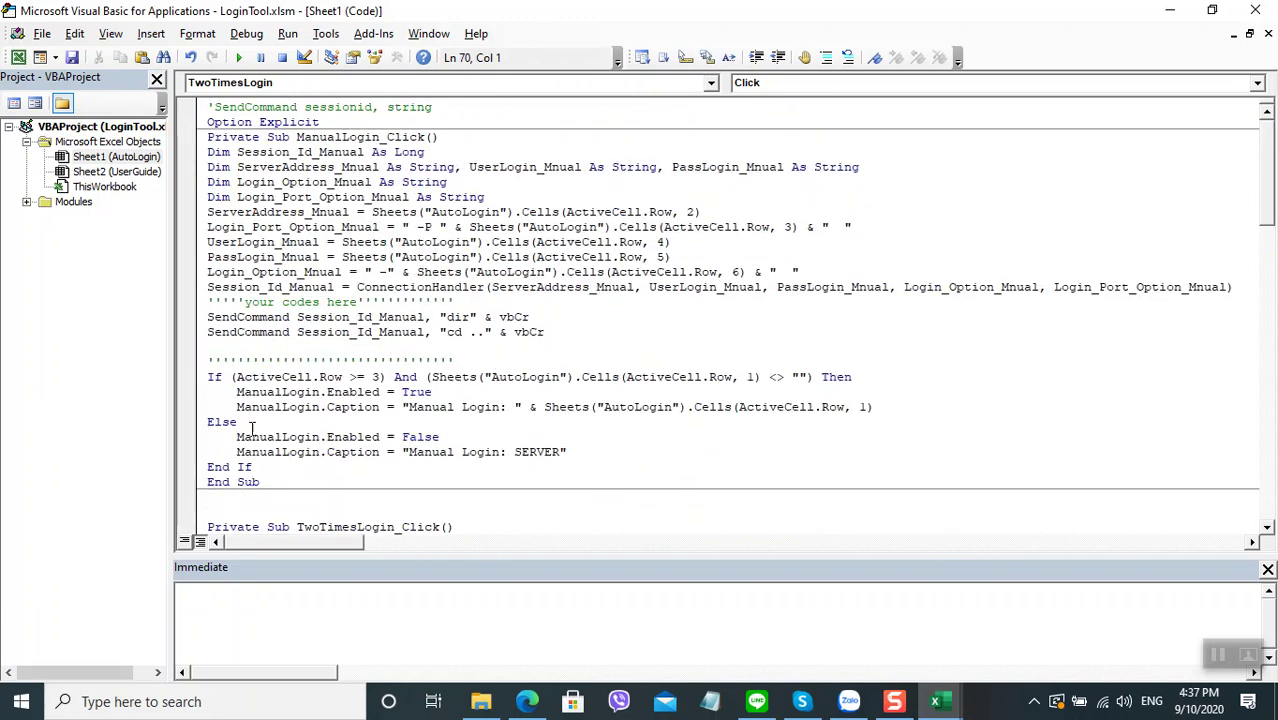
left_click(208, 318)
left_click(545, 333, "shift")
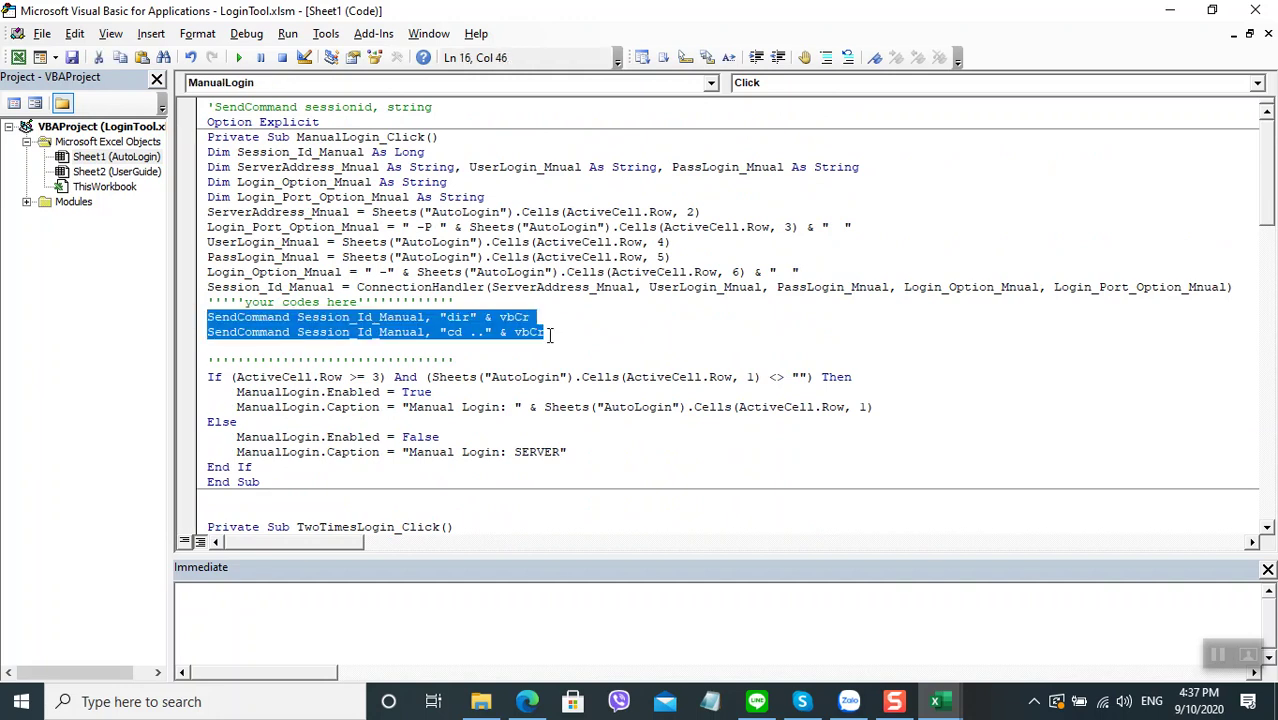
scroll(500, 355, "down", 4)
scroll(494, 362, "down", 7)
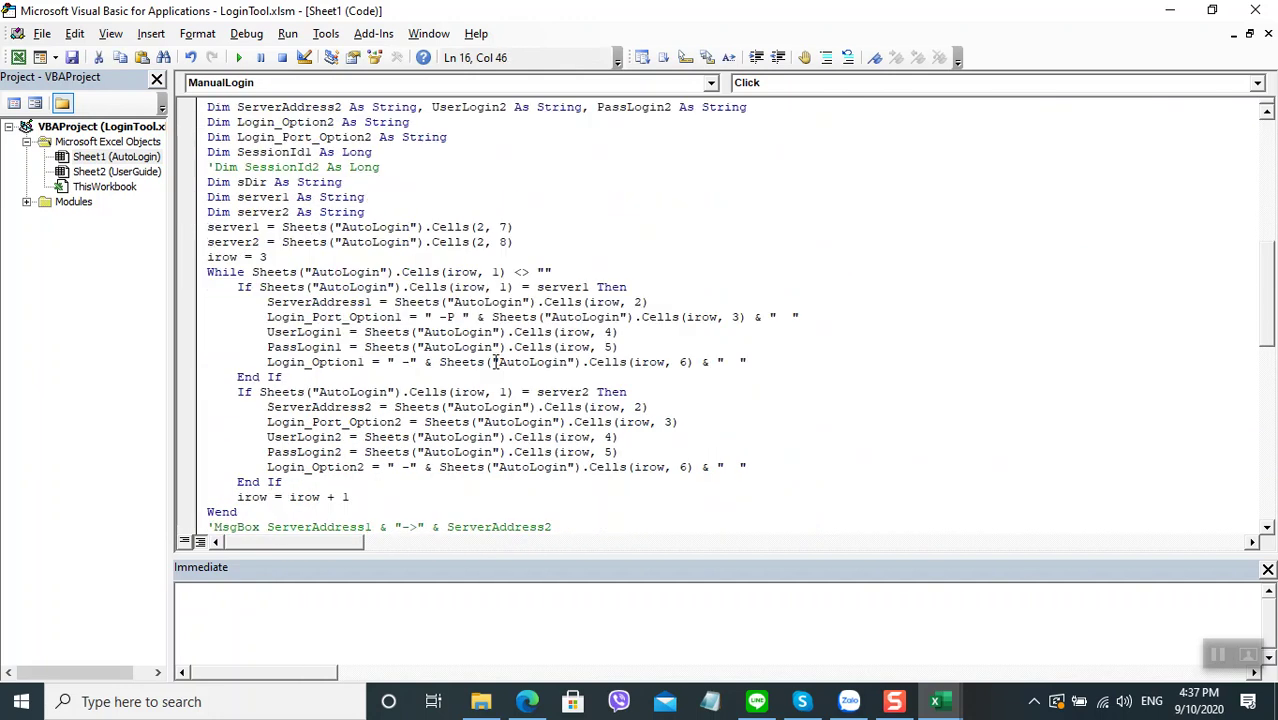
scroll(494, 362, "down", 8)
left_click(244, 288)
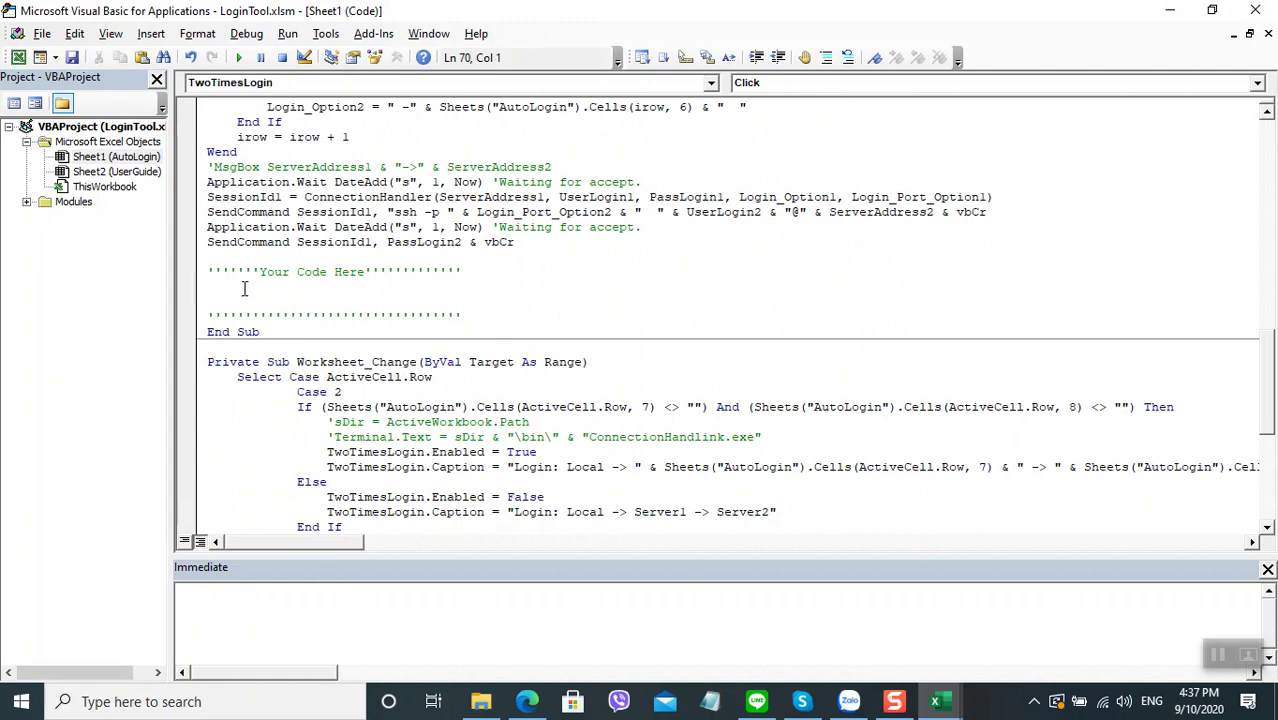
key("ctrl+v")
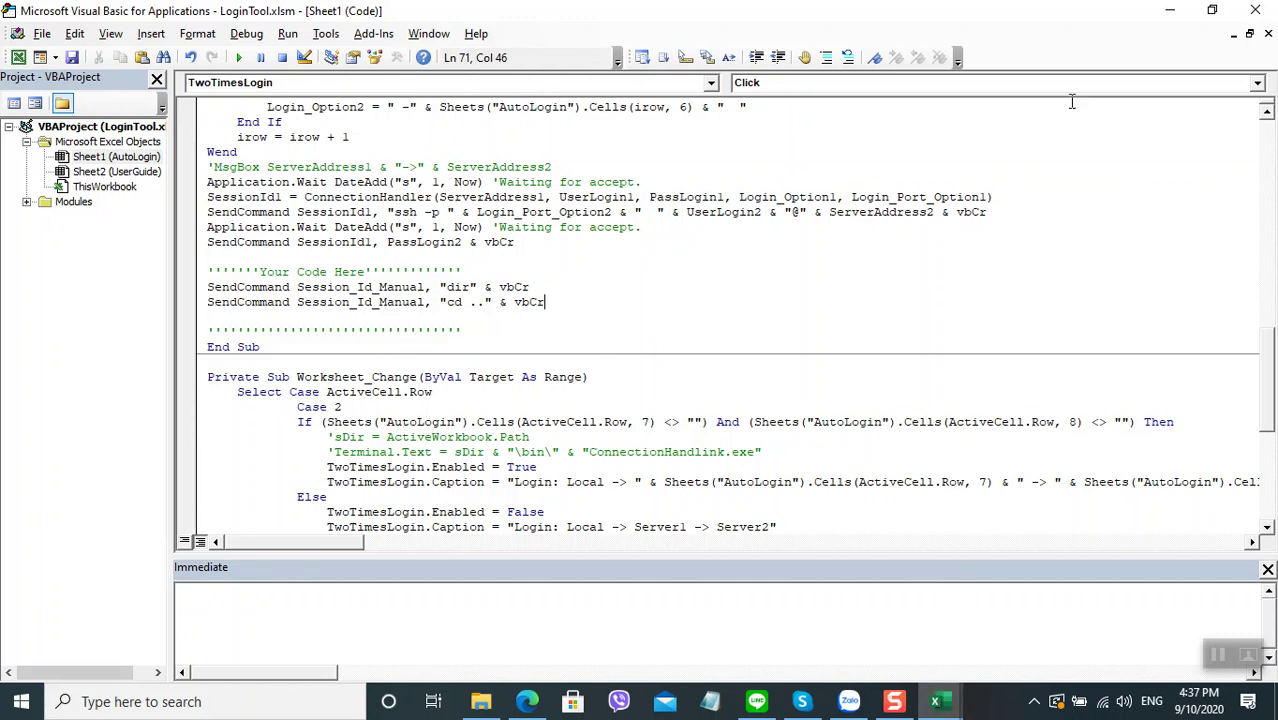
- Close the VBA editor, select Server1 in A3, and run Manual Login: Server1
left_click(1255, 10)
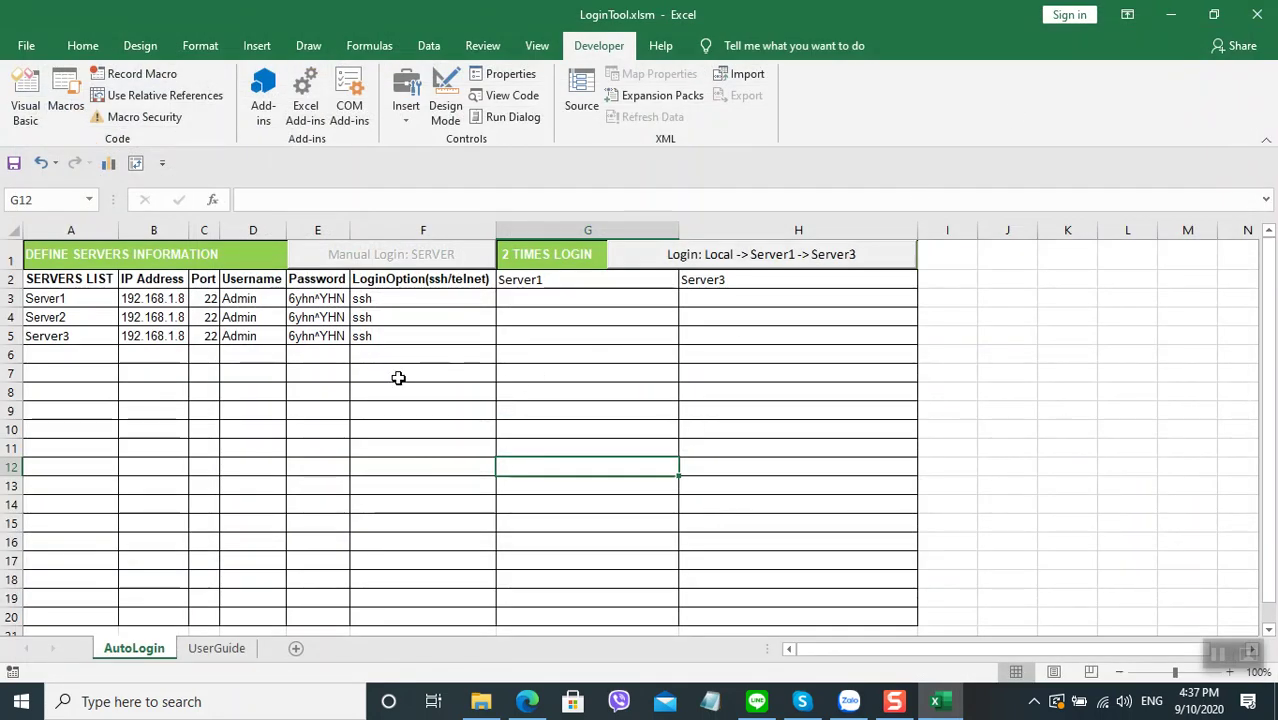
left_click(90, 294)
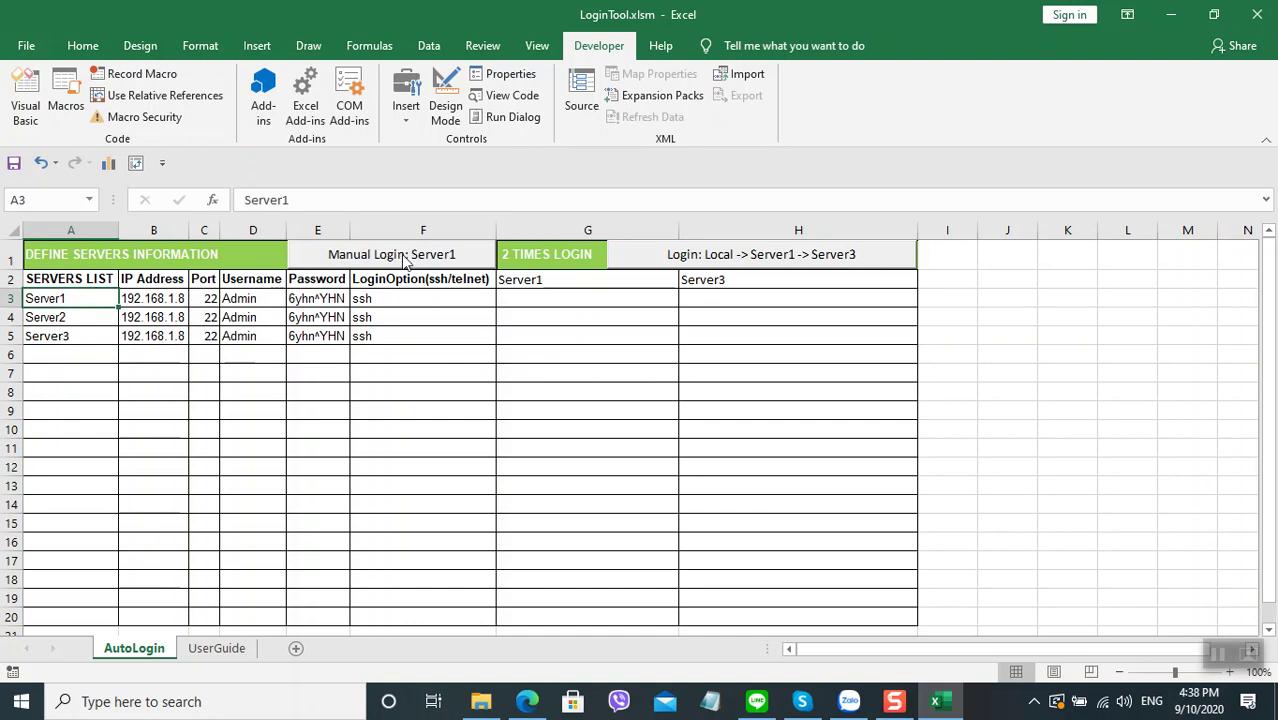
left_click(403, 256)
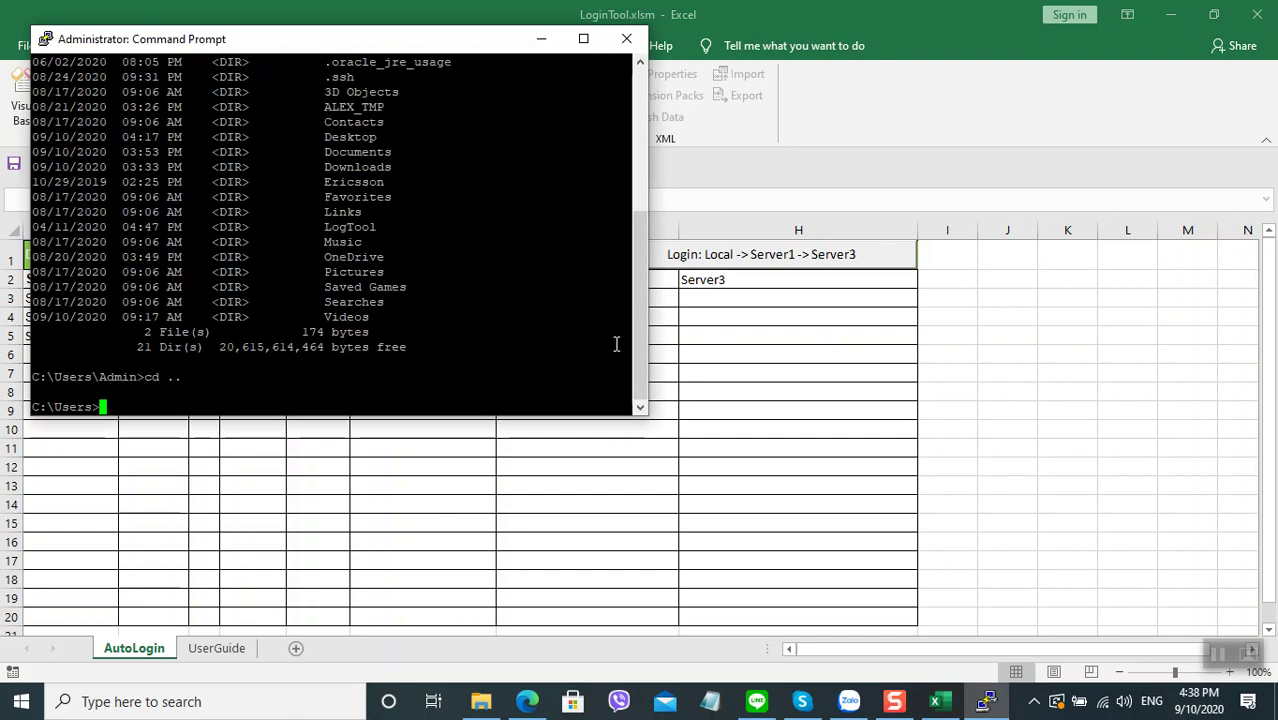
- Check the console's dir listing and cd .. reaching C:\Users, then close it with exit
left_click_drag(641, 337, 634, 263)
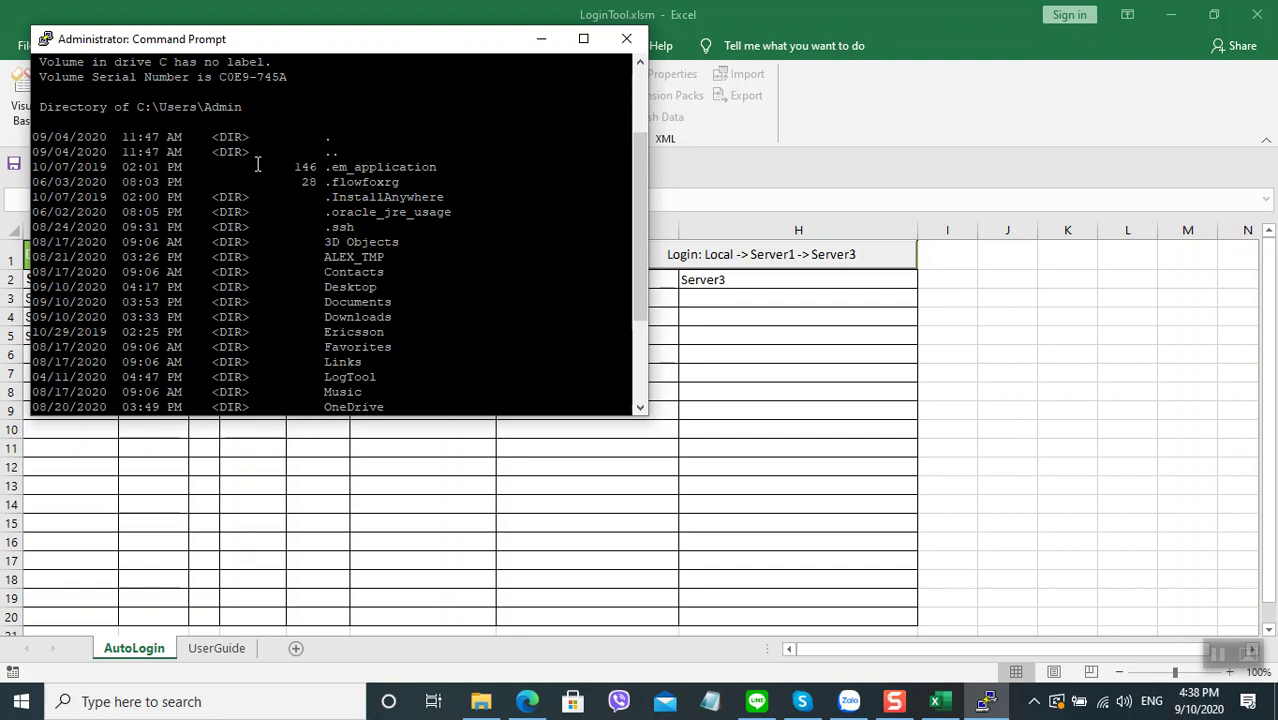
left_click_drag(642, 234, 641, 183)
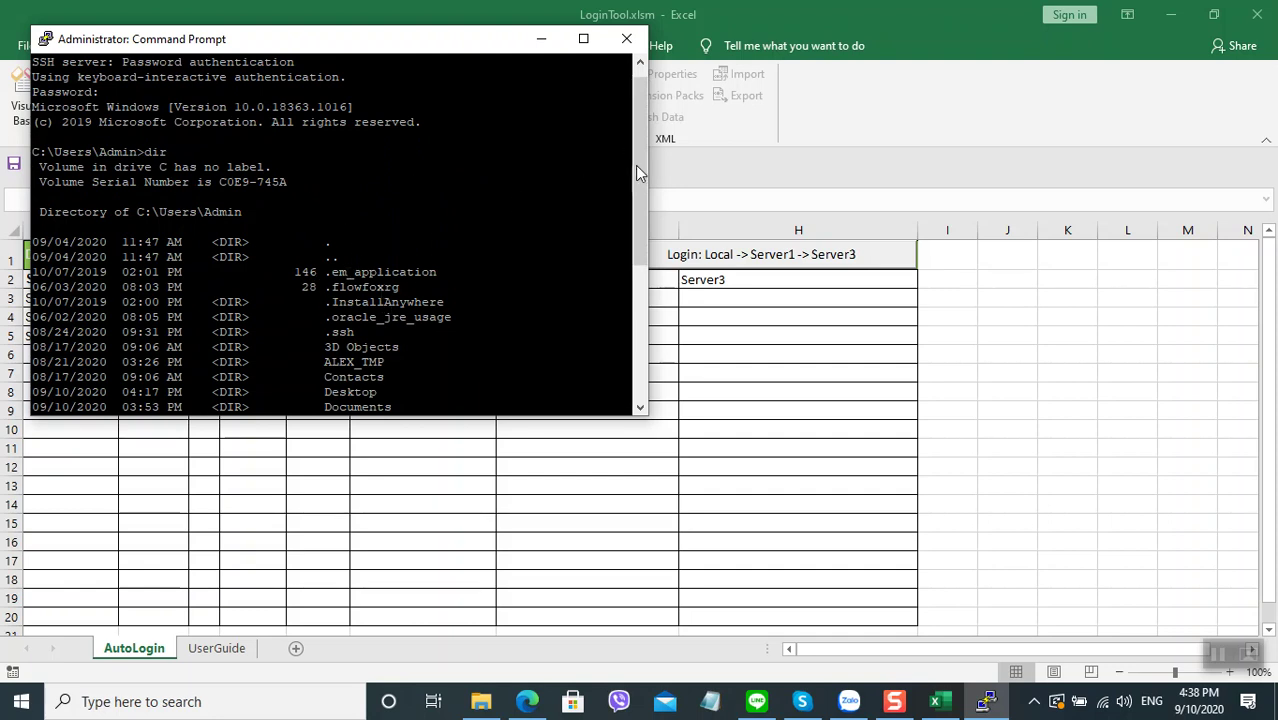
left_click_drag(640, 168, 641, 326)
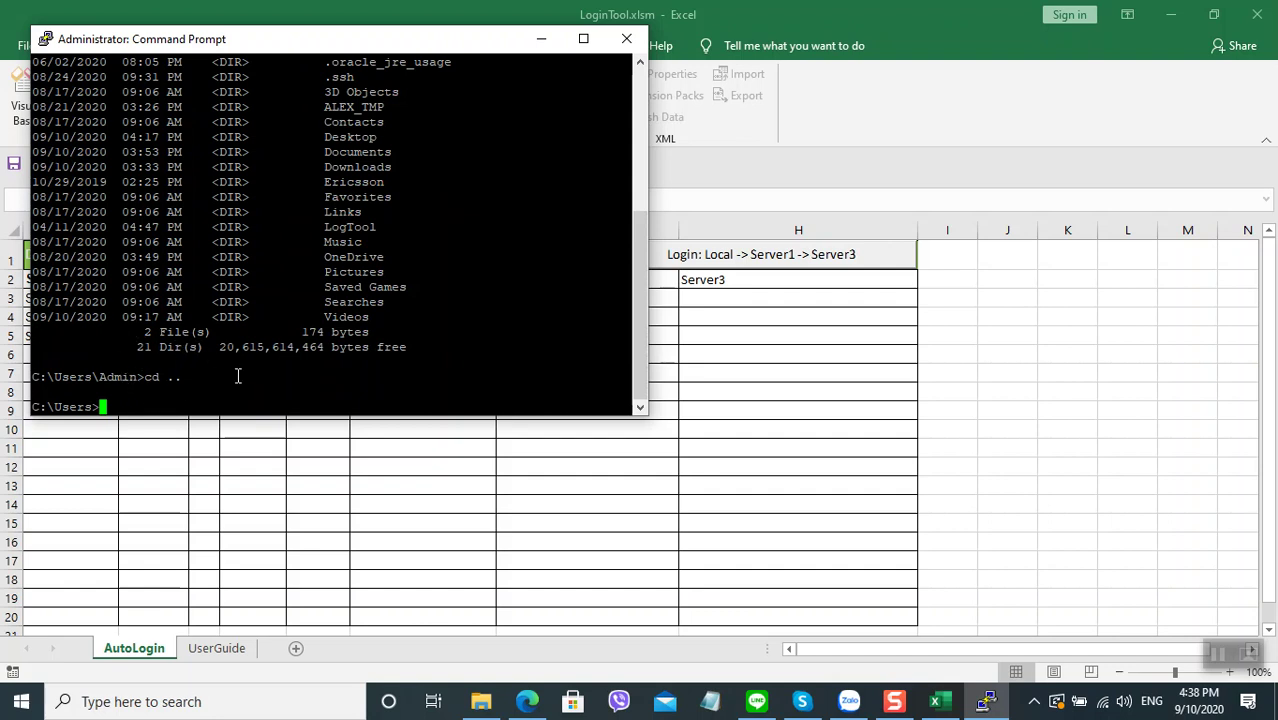
type("exit")
key("Return")
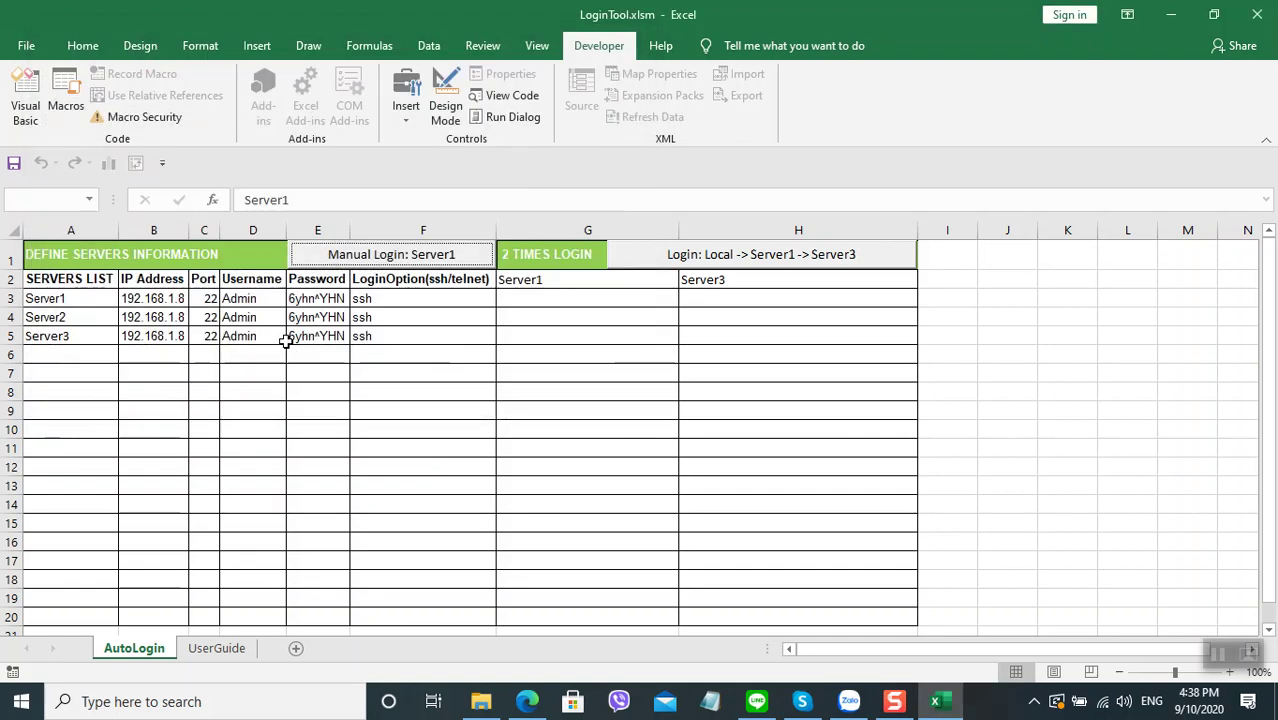
- Run the Local -> Server1 -> Server3 login, dismiss the compile error, and reset the paused macro
left_click(728, 255)
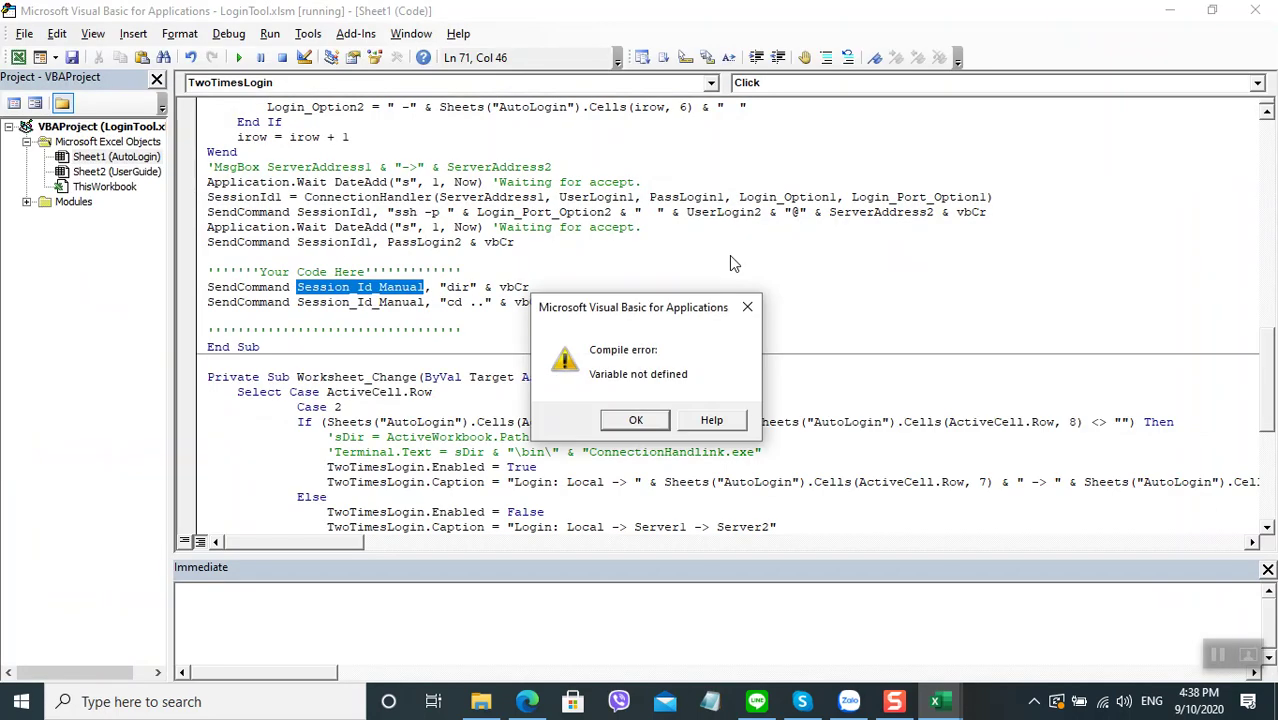
left_click(638, 421)
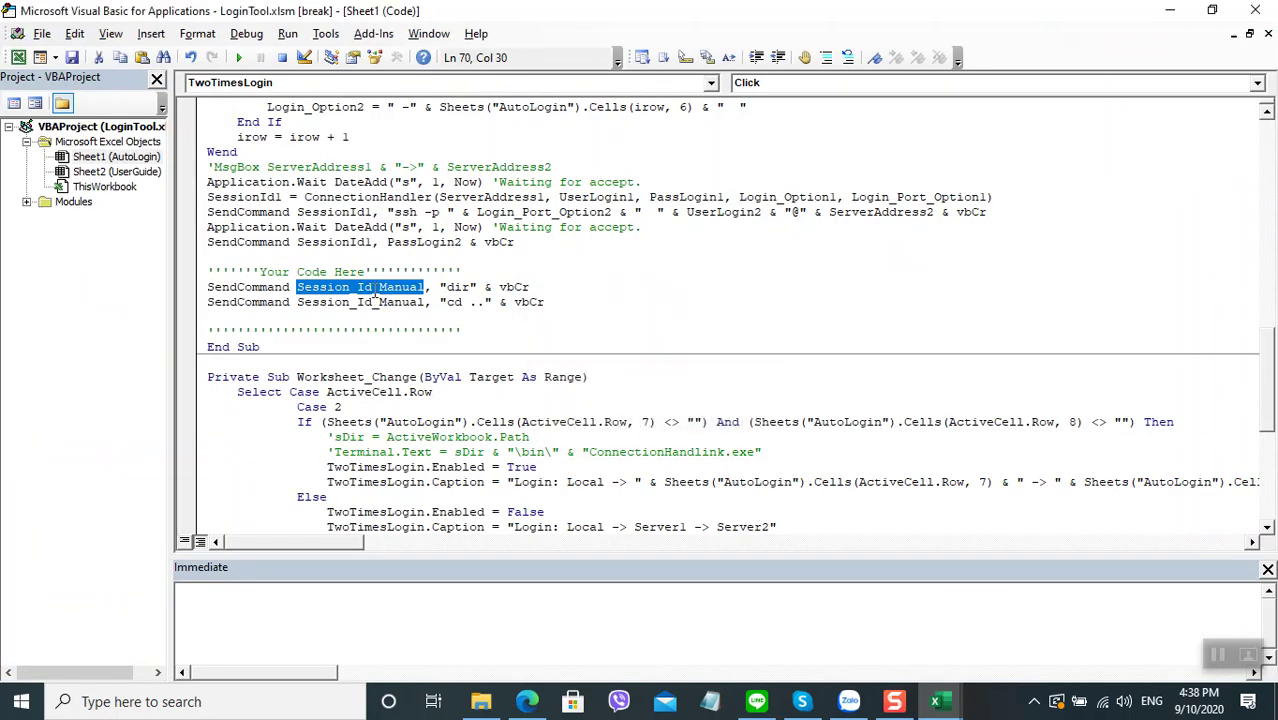
scroll(417, 262, "up", 2)
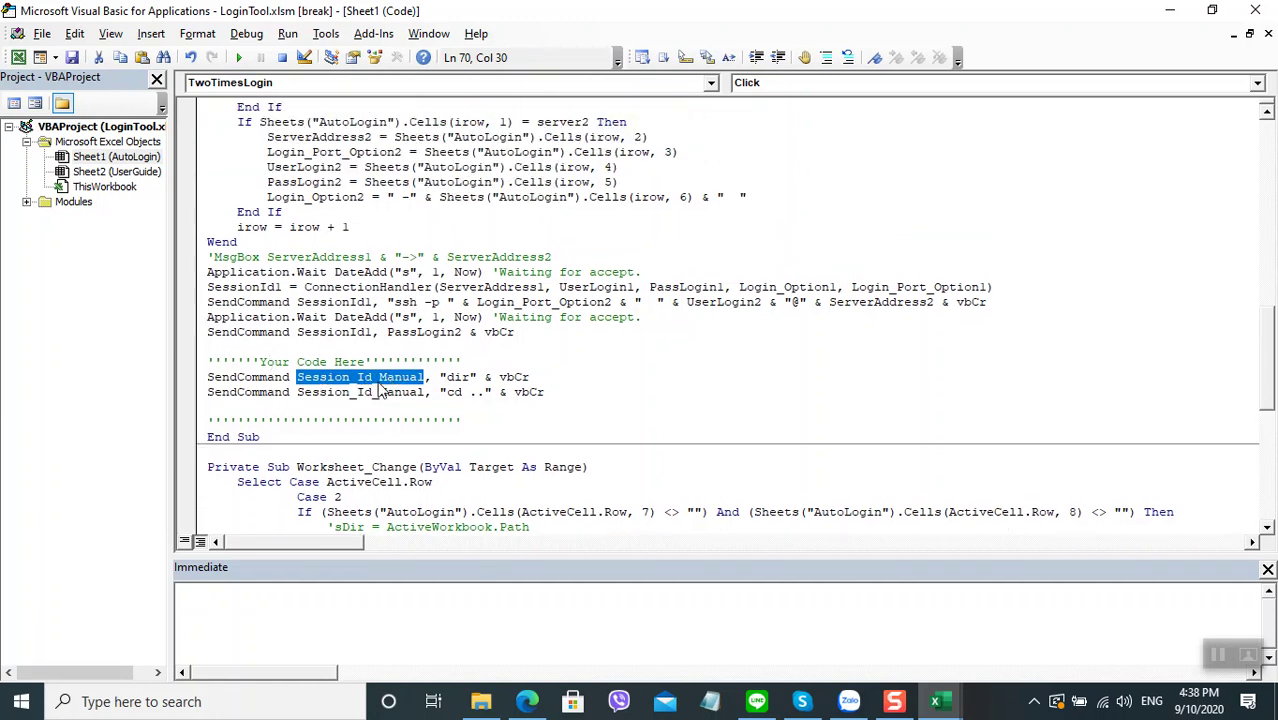
scroll(383, 392, "up", 4)
scroll(390, 200, "up", 4)
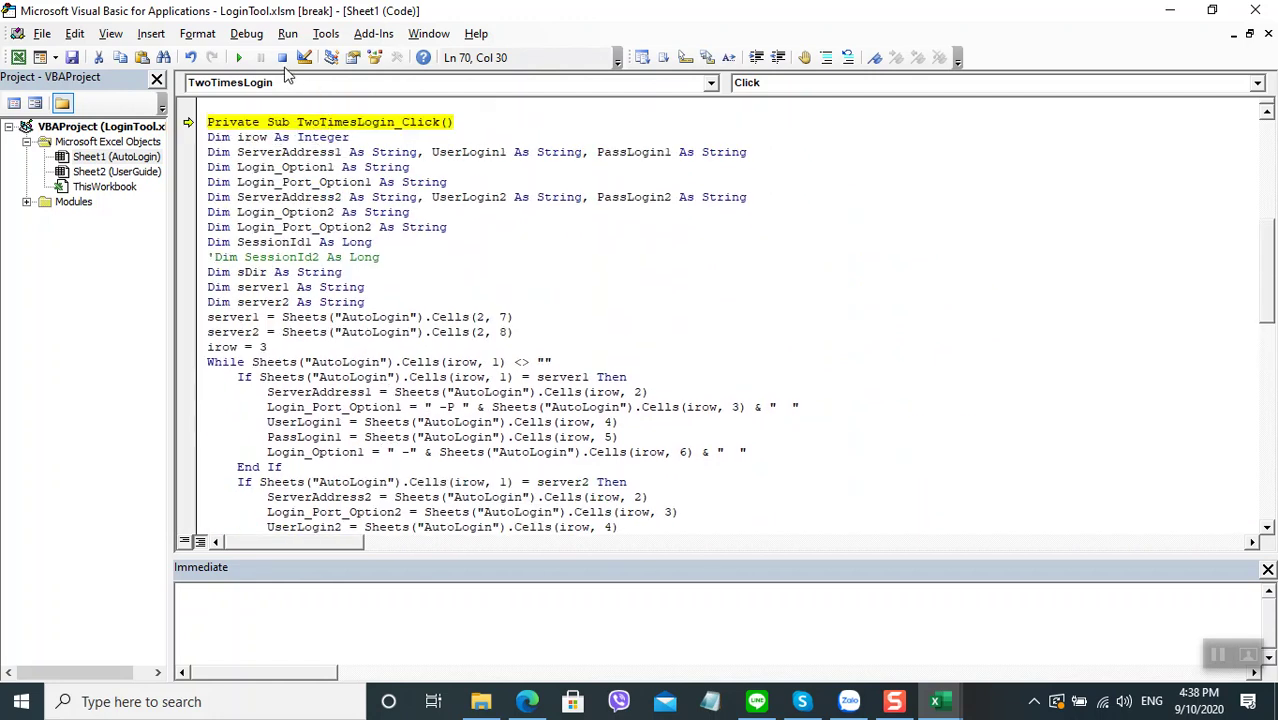
left_click(282, 57)
- Replace Session_Id_Manual with SessionId1 in the dir and cd .. lines, then close the editor
scroll(390, 236, "down", 3)
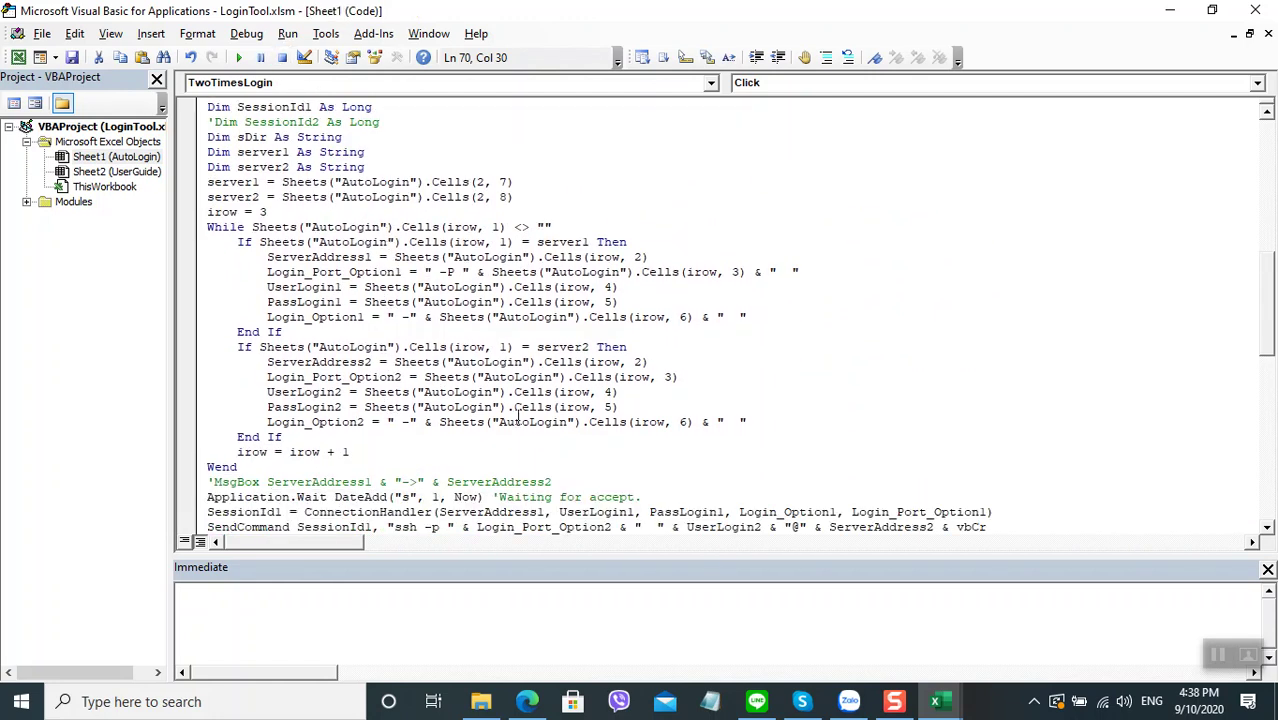
scroll(459, 392, "down", 1)
scroll(459, 392, "down", 1)
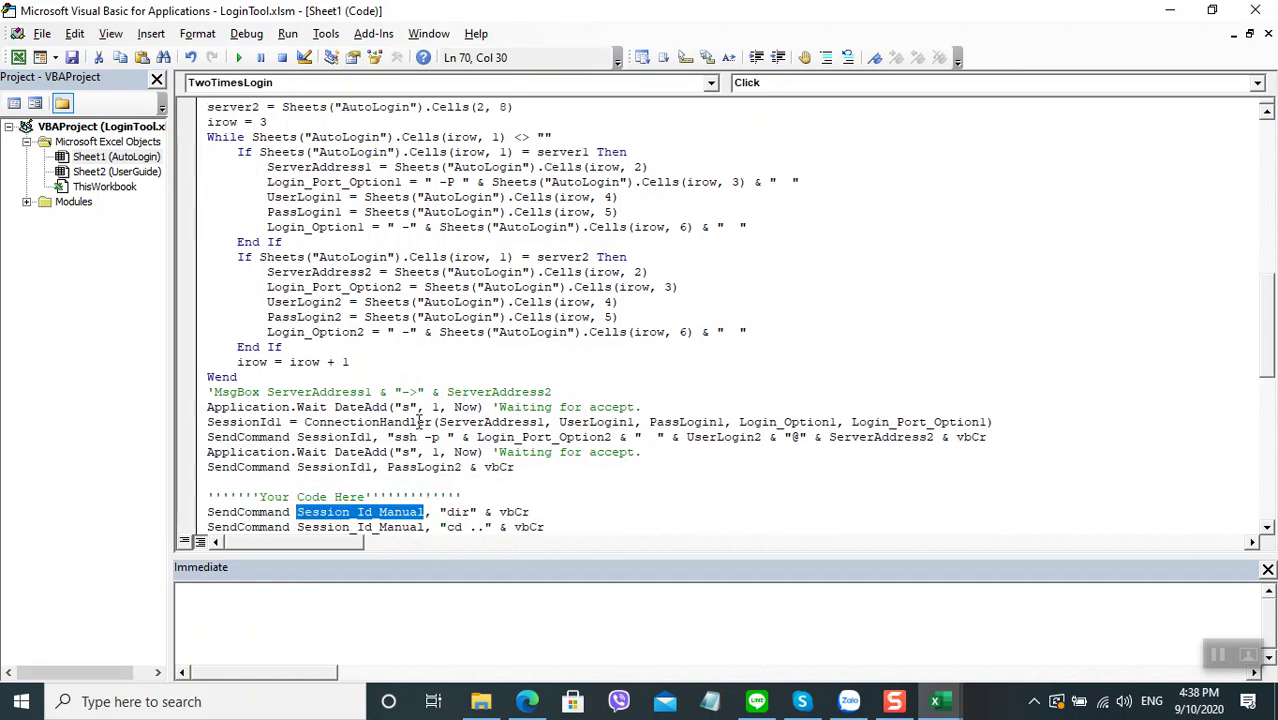
double_click(353, 437)
key("ctrl+c")
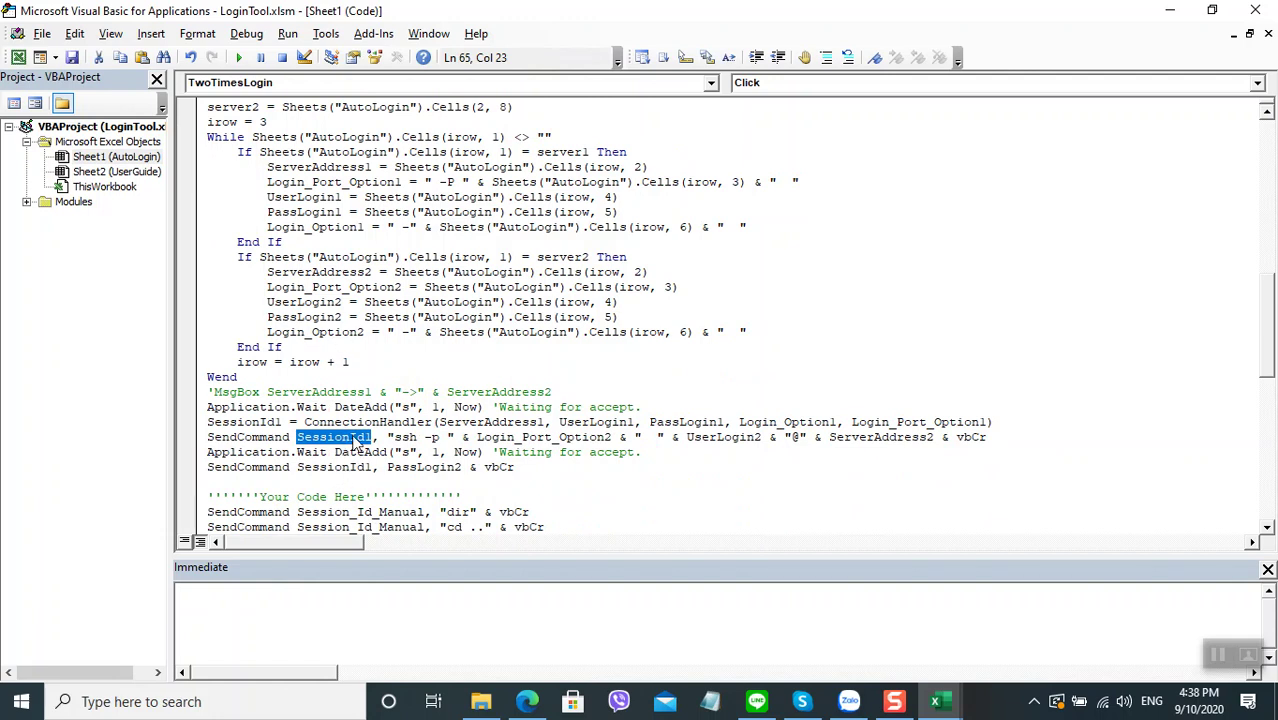
scroll(352, 400, "up", 3)
scroll(362, 214, "up", 4)
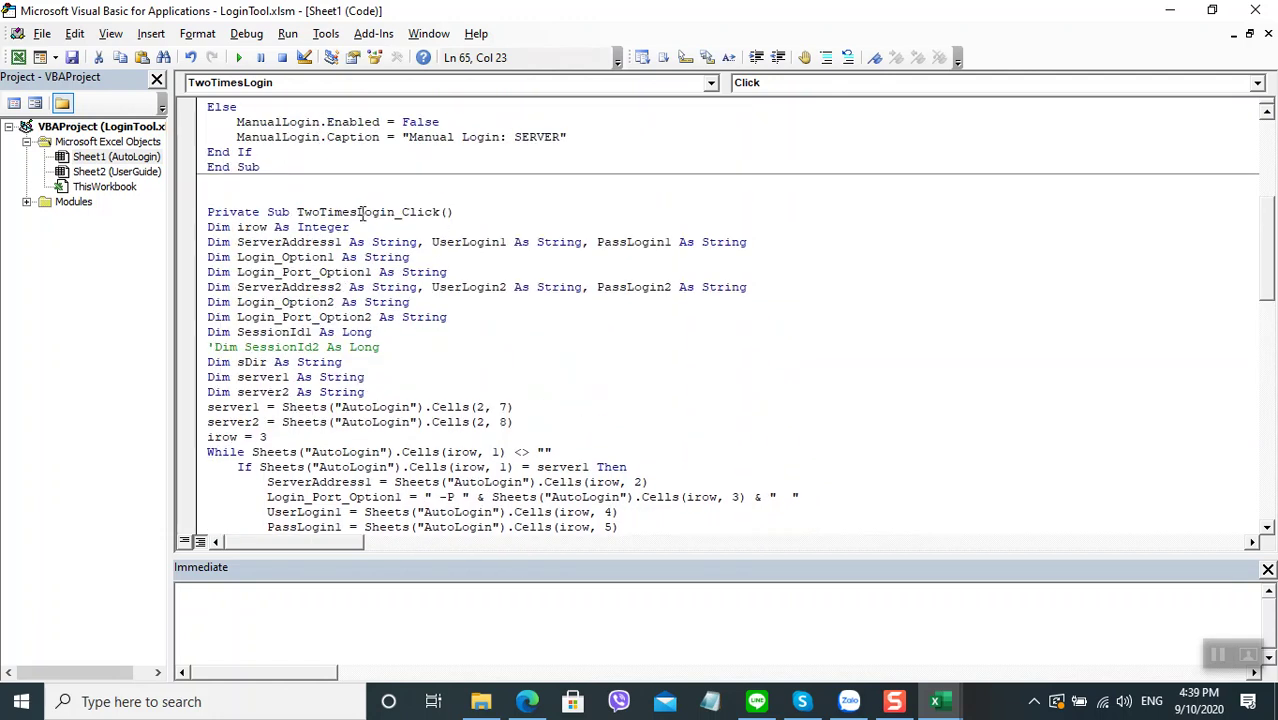
scroll(372, 220, "down", 3)
scroll(394, 180, "up", 2)
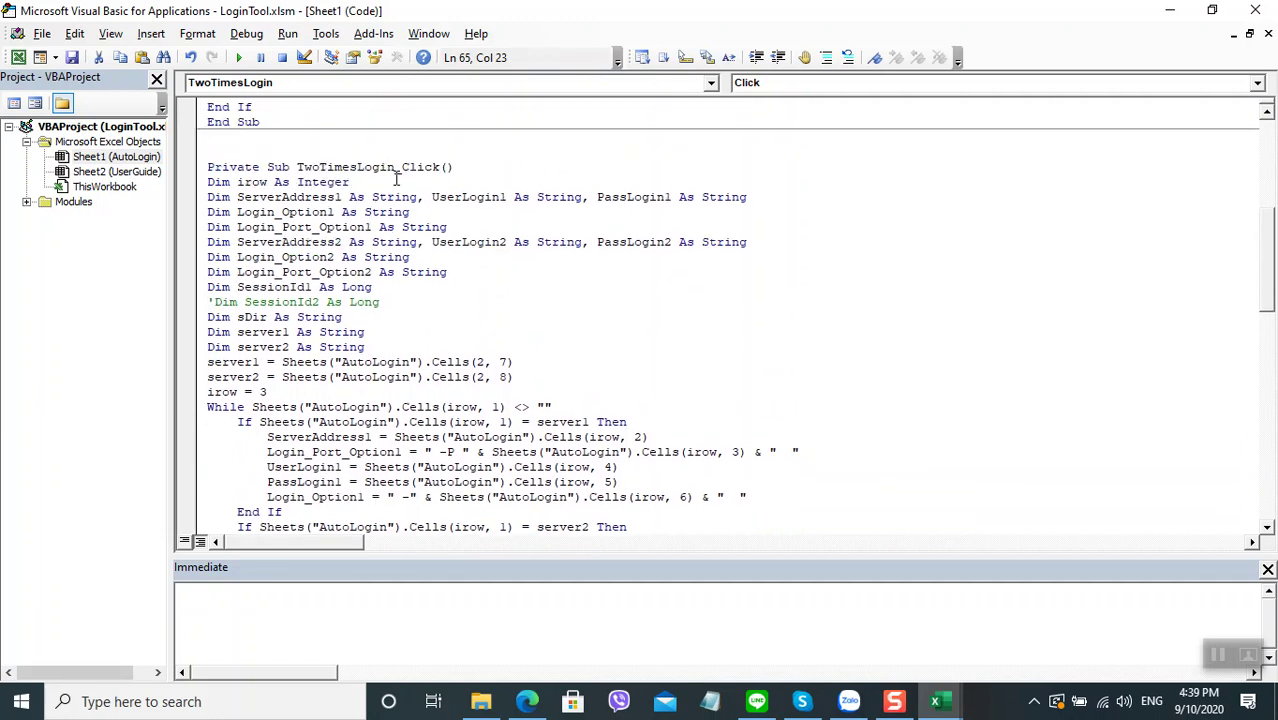
scroll(395, 220, "down", 4)
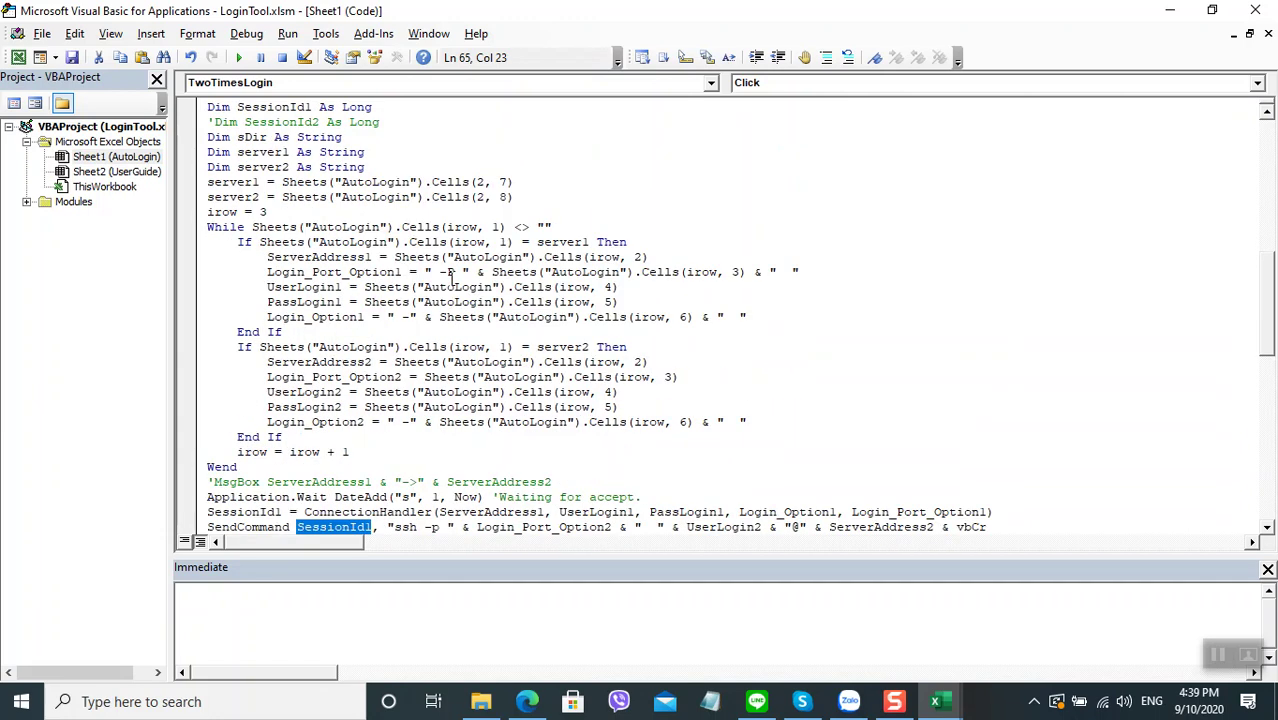
scroll(388, 280, "down", 4)
scroll(380, 340, "down", 2)
double_click(356, 334)
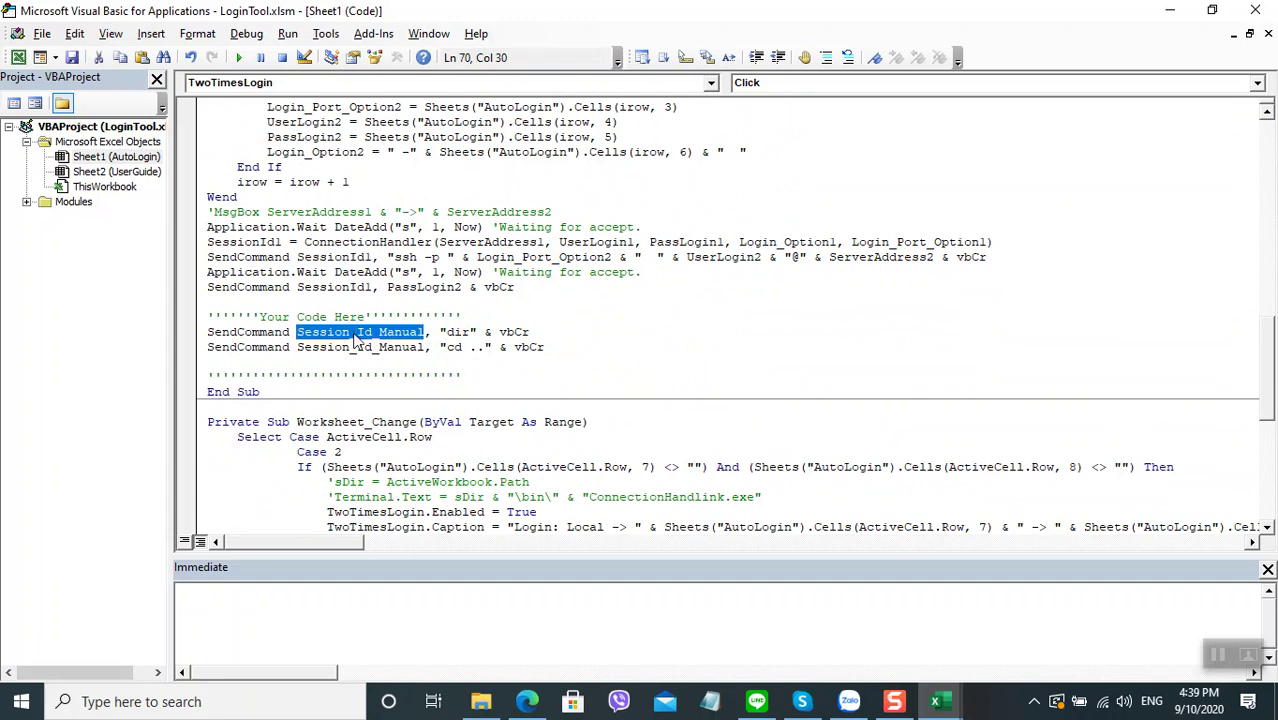
key("ctrl+v")
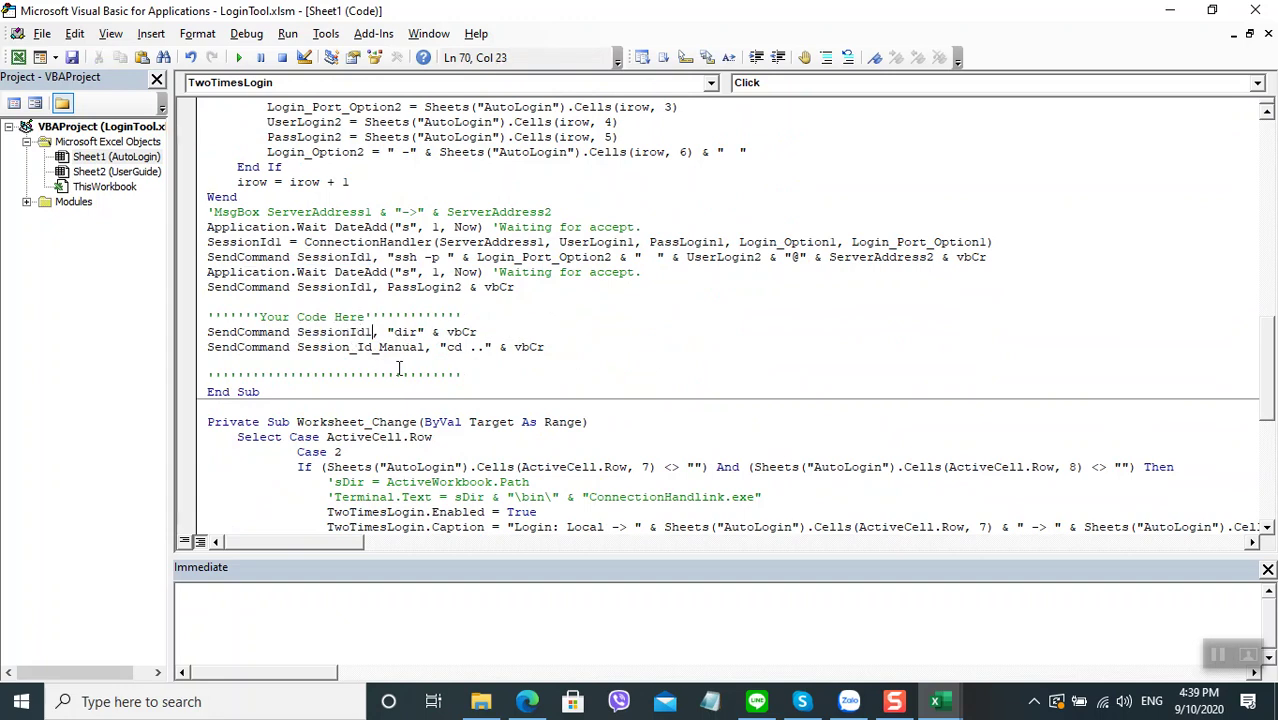
double_click(395, 348)
key("ctrl+v")
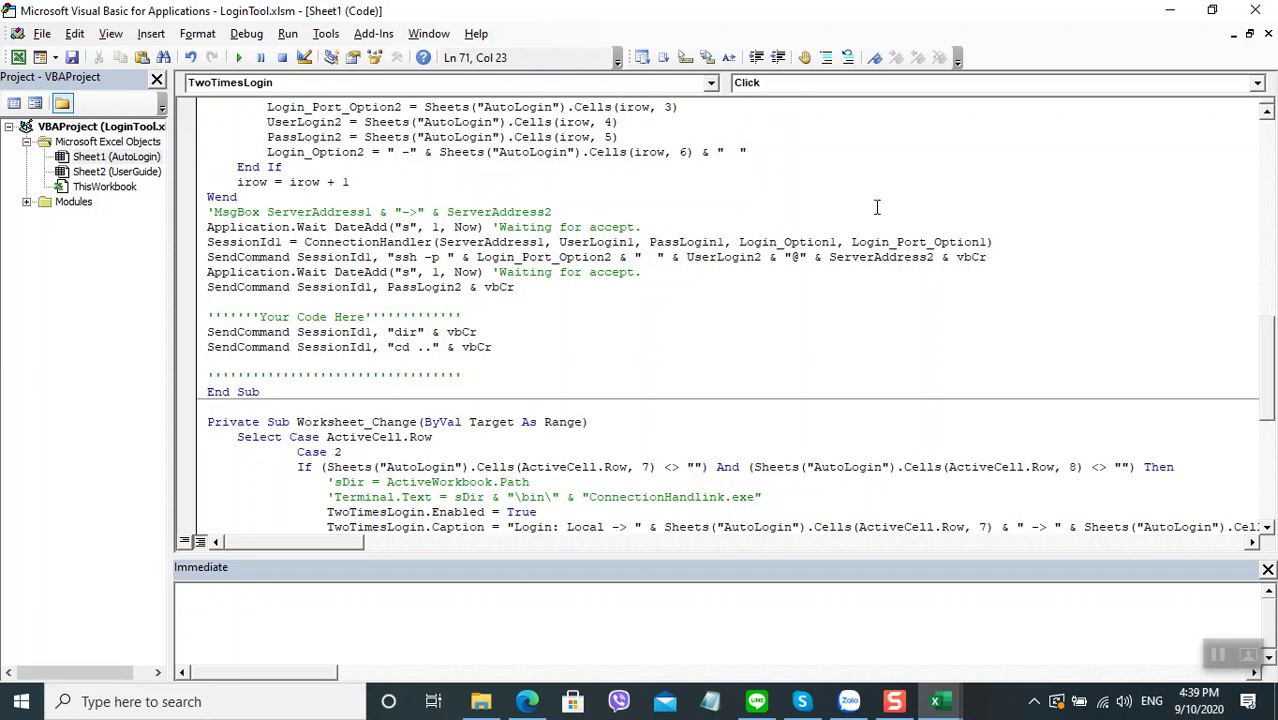
left_click(1255, 10)
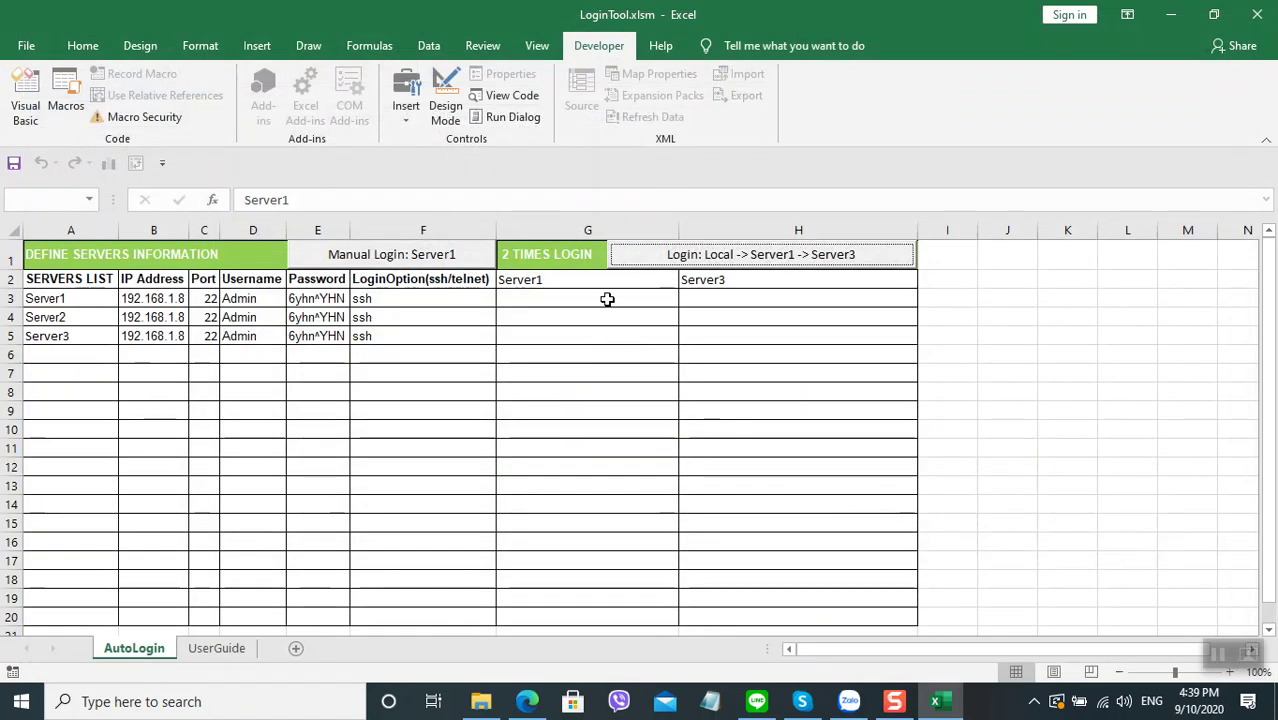
left_click(683, 258)
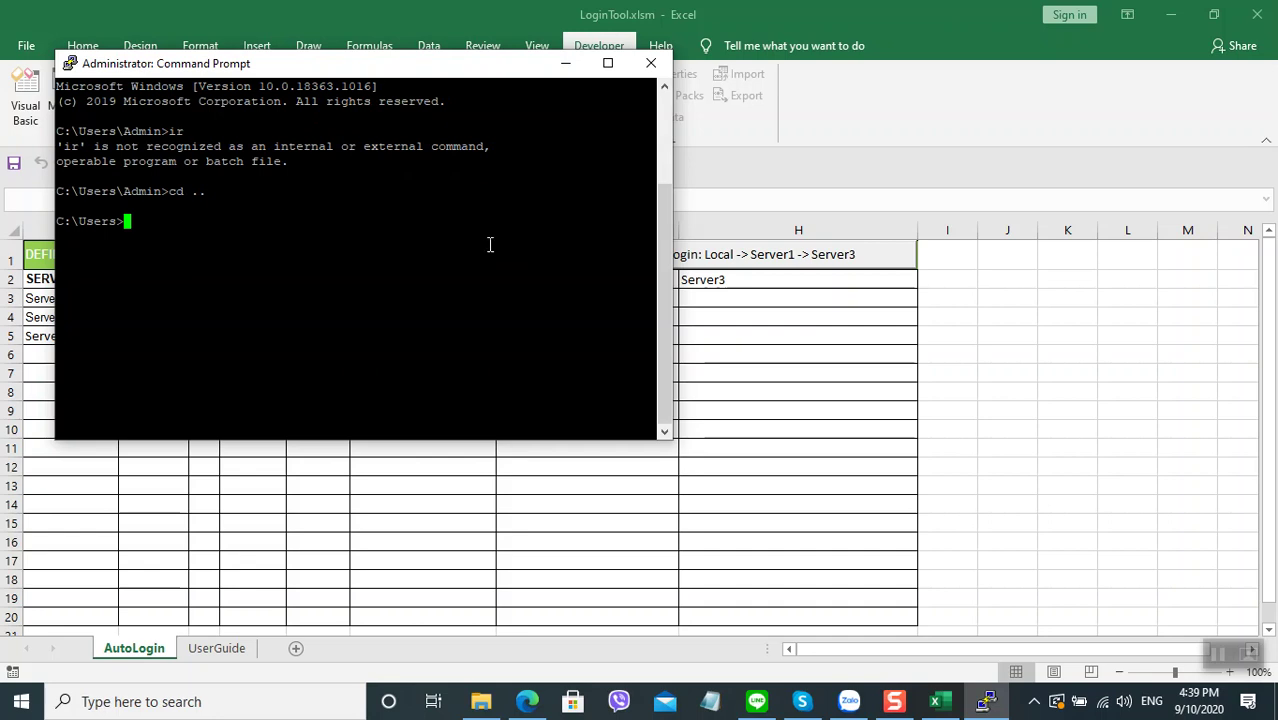
left_click_drag(170, 131, 183, 132)
right_click(180, 133)
double_click(174, 132)
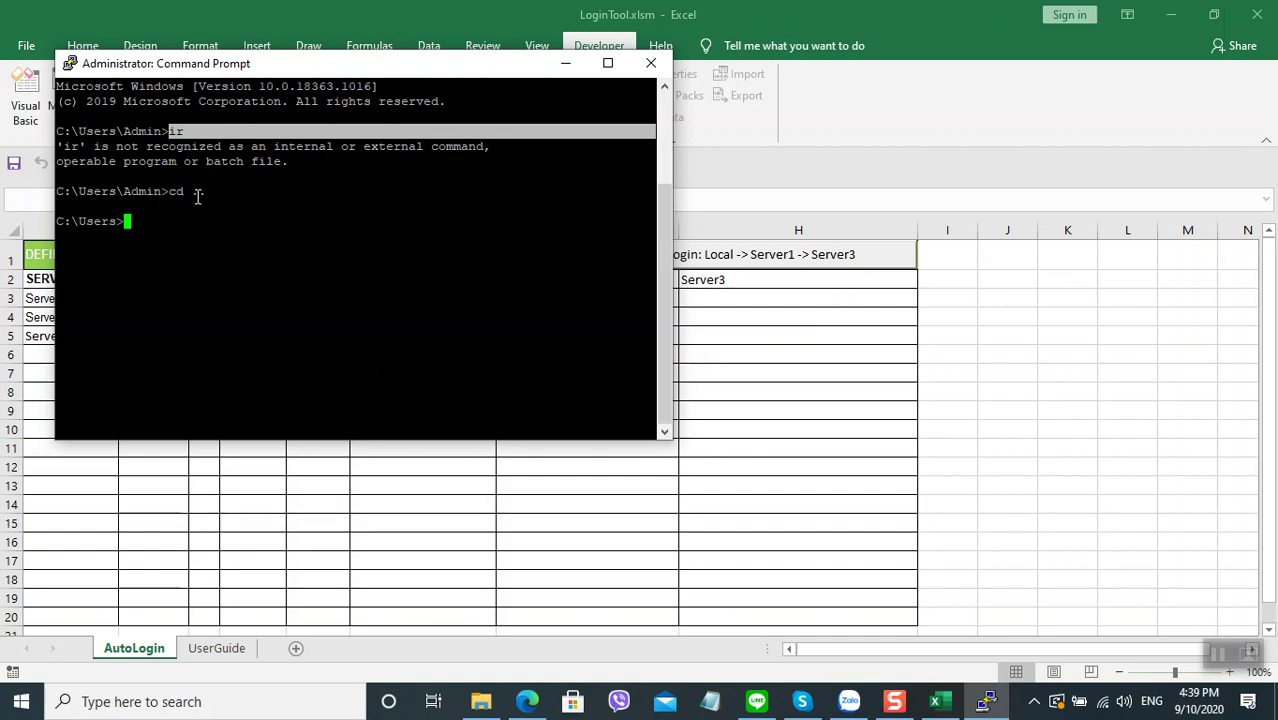
left_click(236, 256)
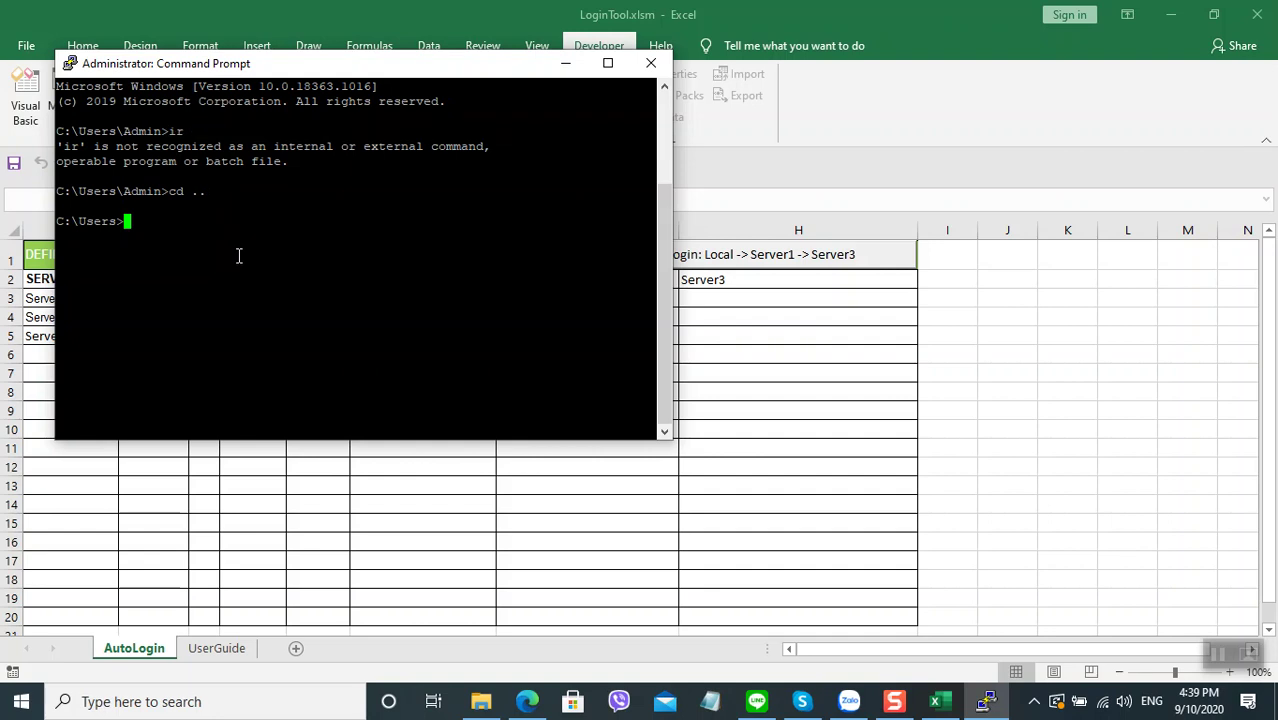
type("exit")
key("Return")
type("exit")
key("Return")
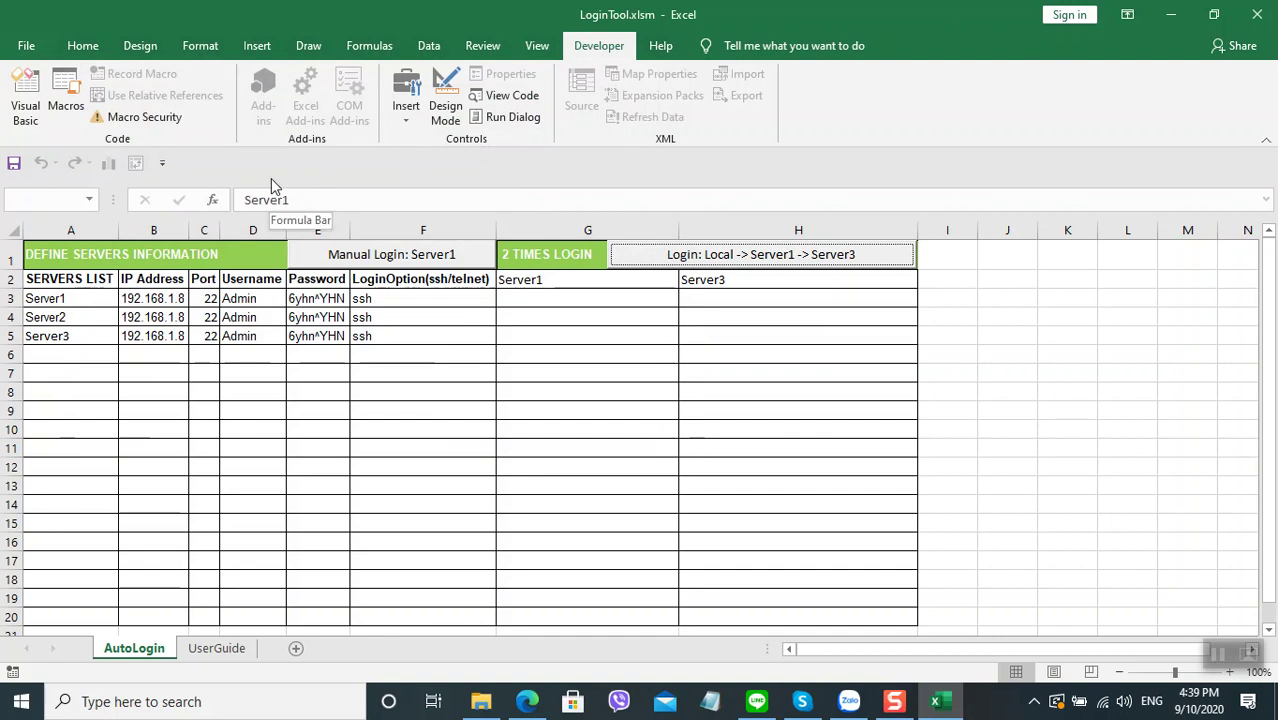
- Copy the Application.Wait line onto a new line after Your Code Here in TwoTimesLogin_Click, then return to Excel
left_click(28, 108)
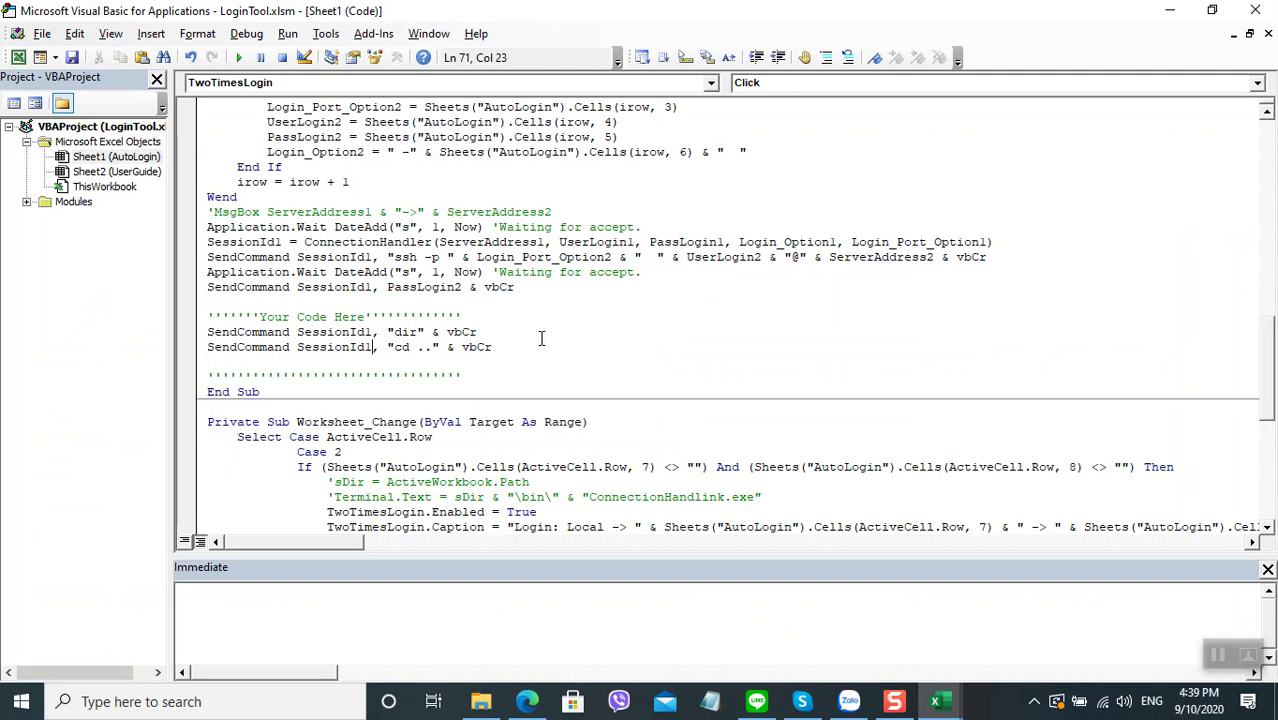
left_click(486, 316)
key("Return")
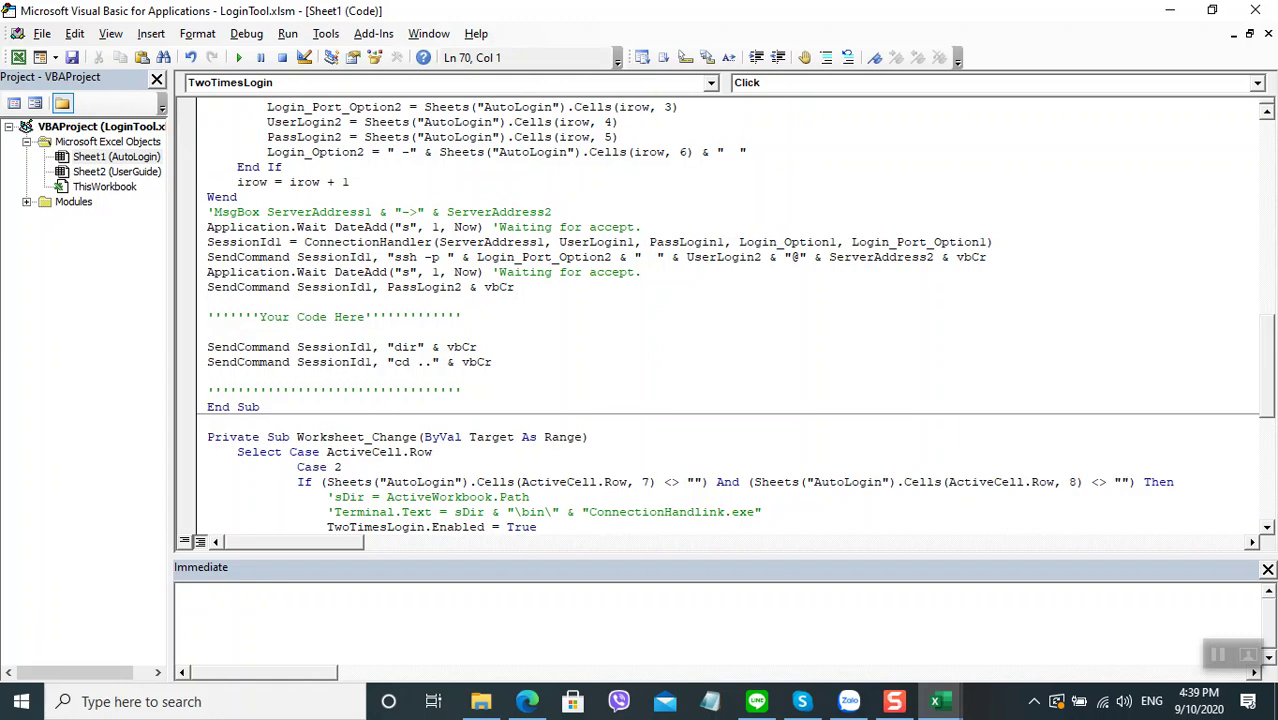
left_click(206, 272)
left_click(656, 277, "shift")
key("ctrl+c")
left_click(265, 332)
key("ctrl+v")
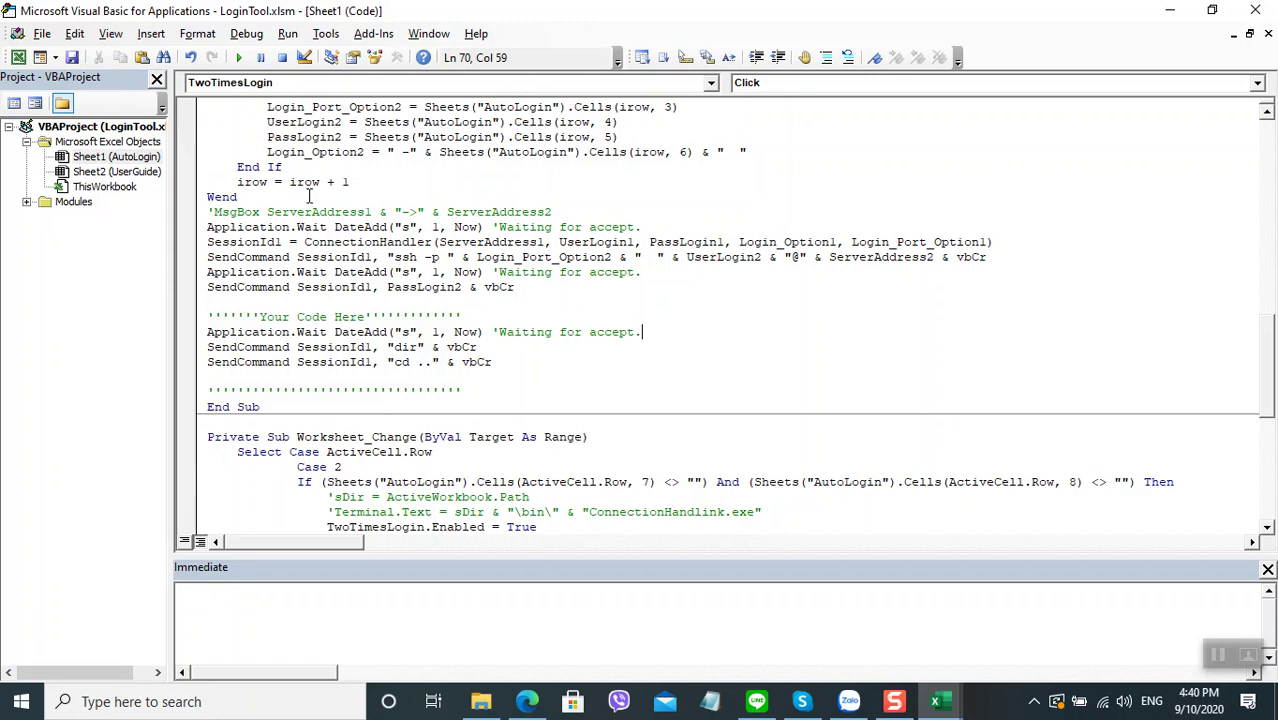
key("alt+F11")
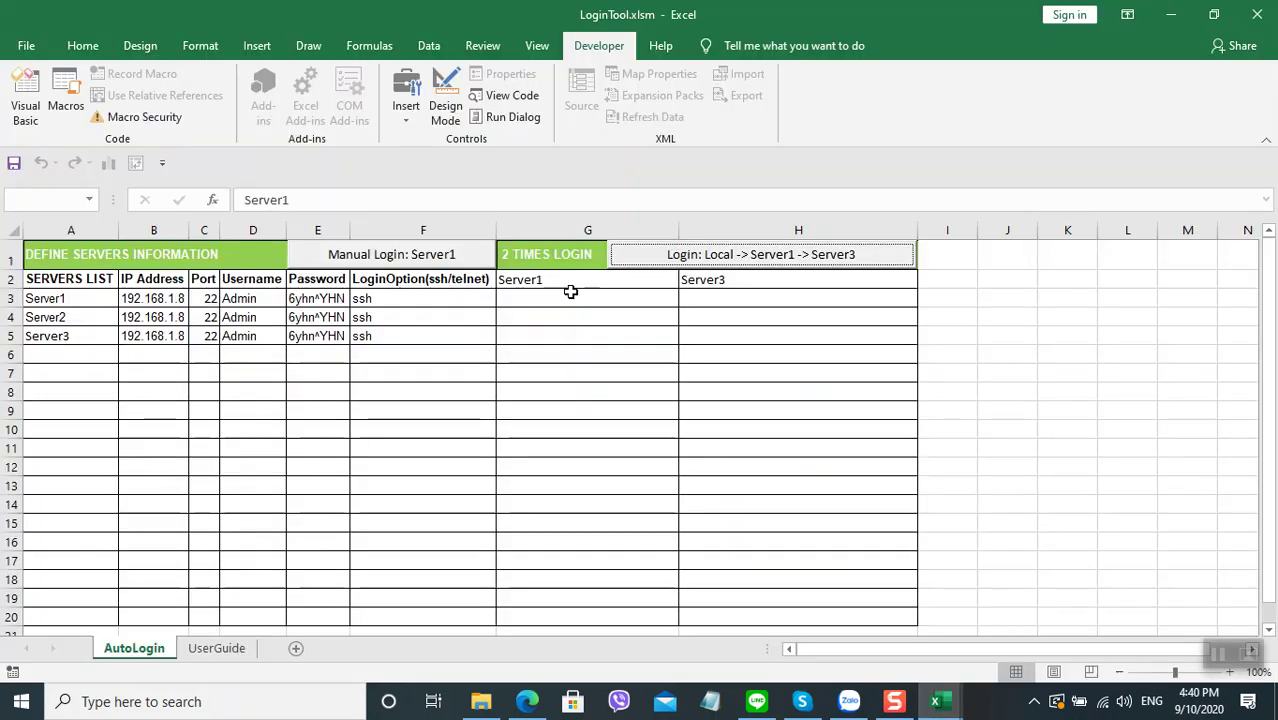
- Rerun the Local -> Server1 -> Server3 login and check the console's C:\Users\Admin dir listing and cd .. command
left_click(736, 257)
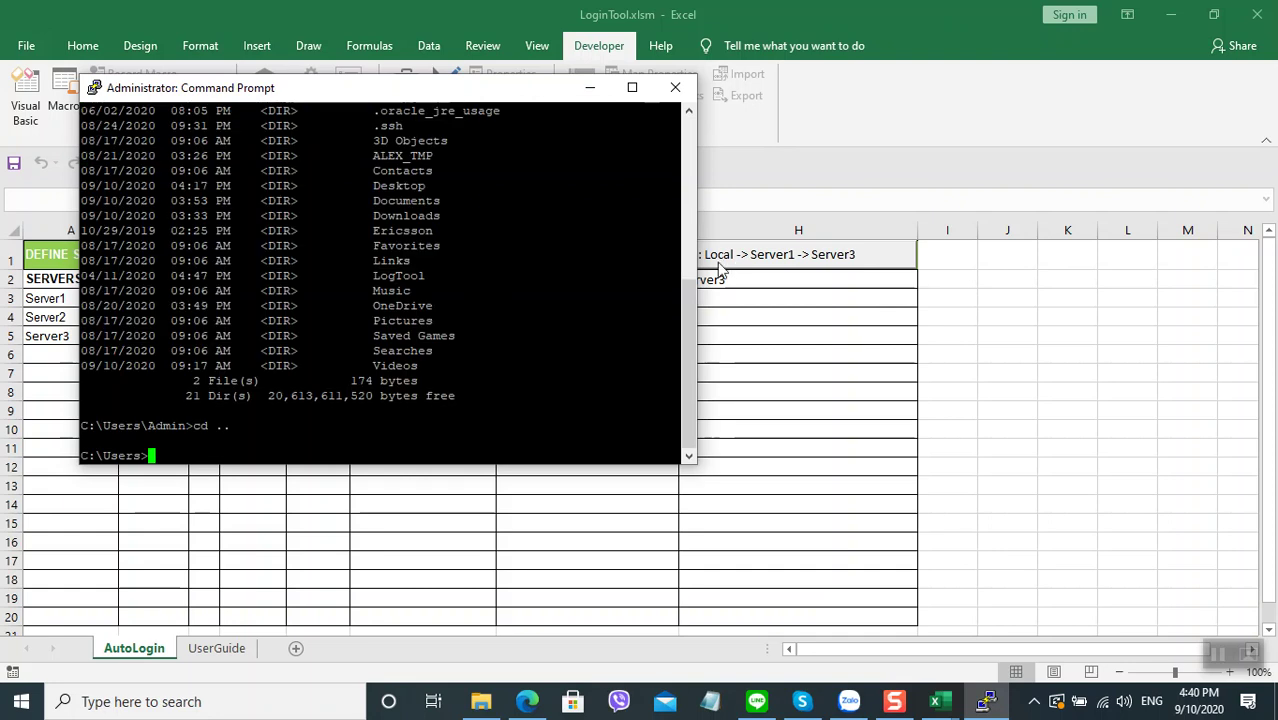
left_click_drag(690, 369, 681, 234)
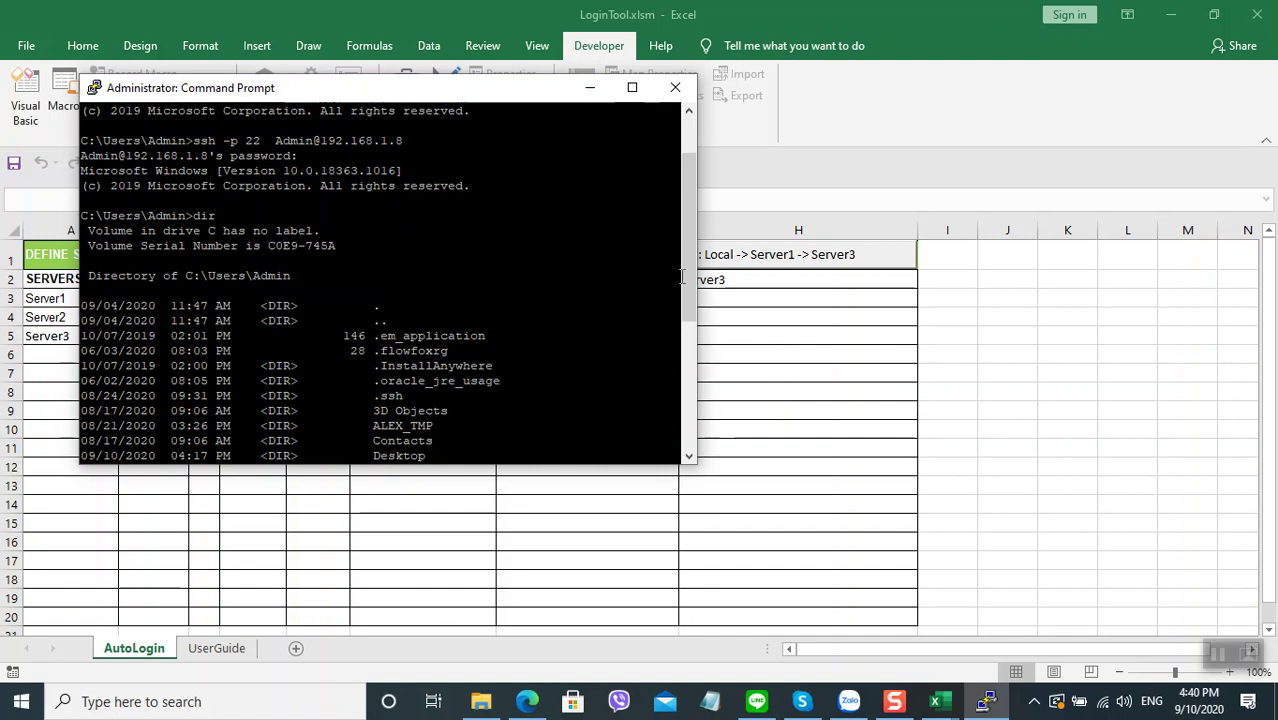
left_click_drag(688, 265, 686, 168)
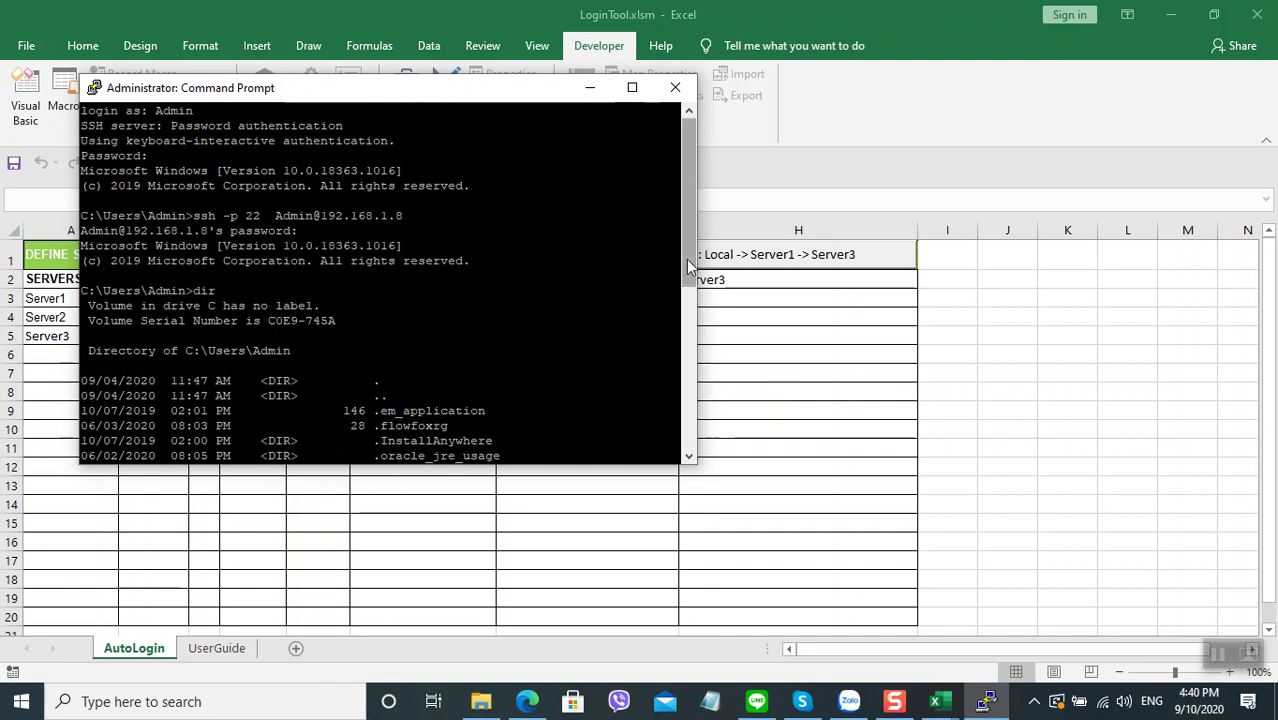
left_click_drag(688, 272, 697, 422)
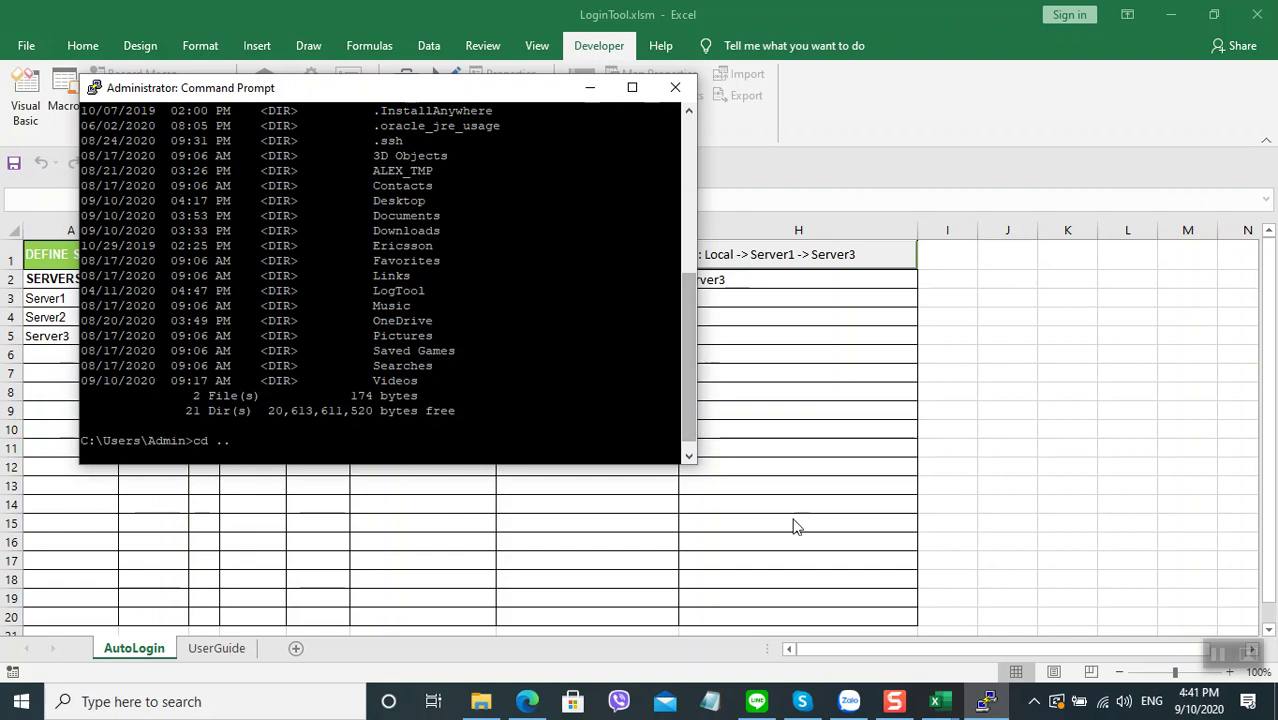
left_click(898, 704)
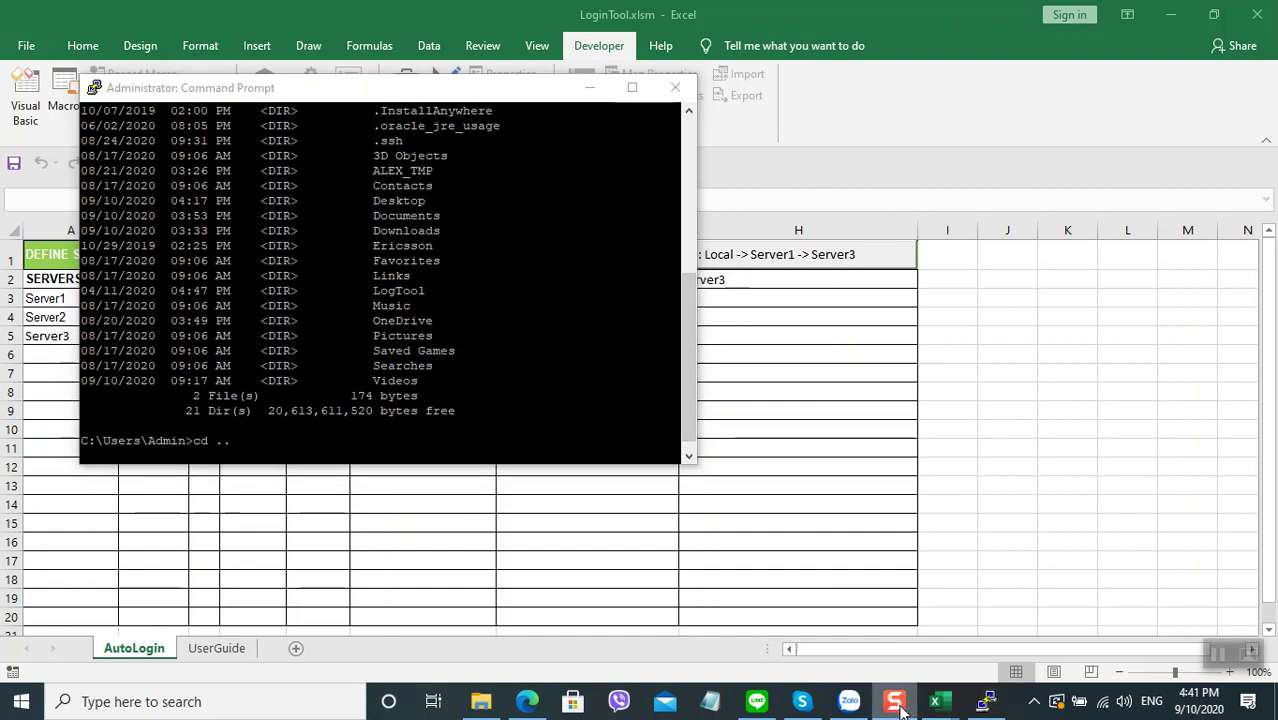